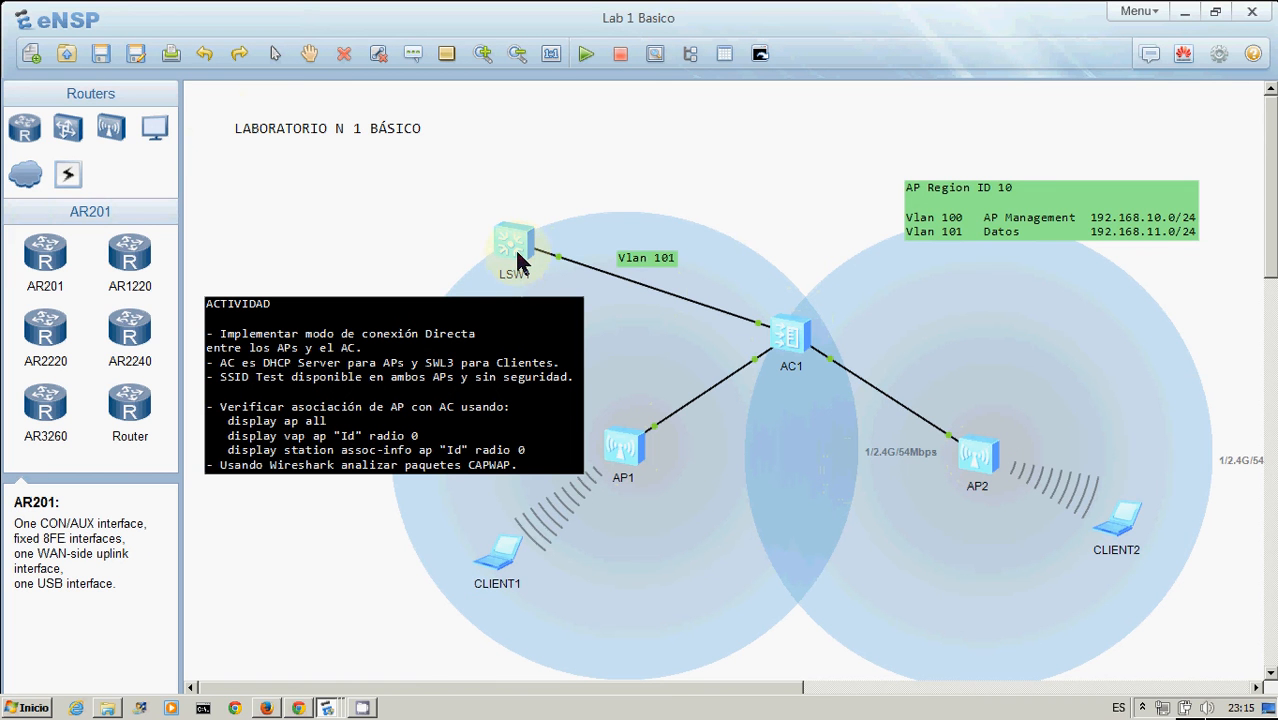
# Browse the switch and WLAN device categories in the device palette
pyautogui.click(67, 127)
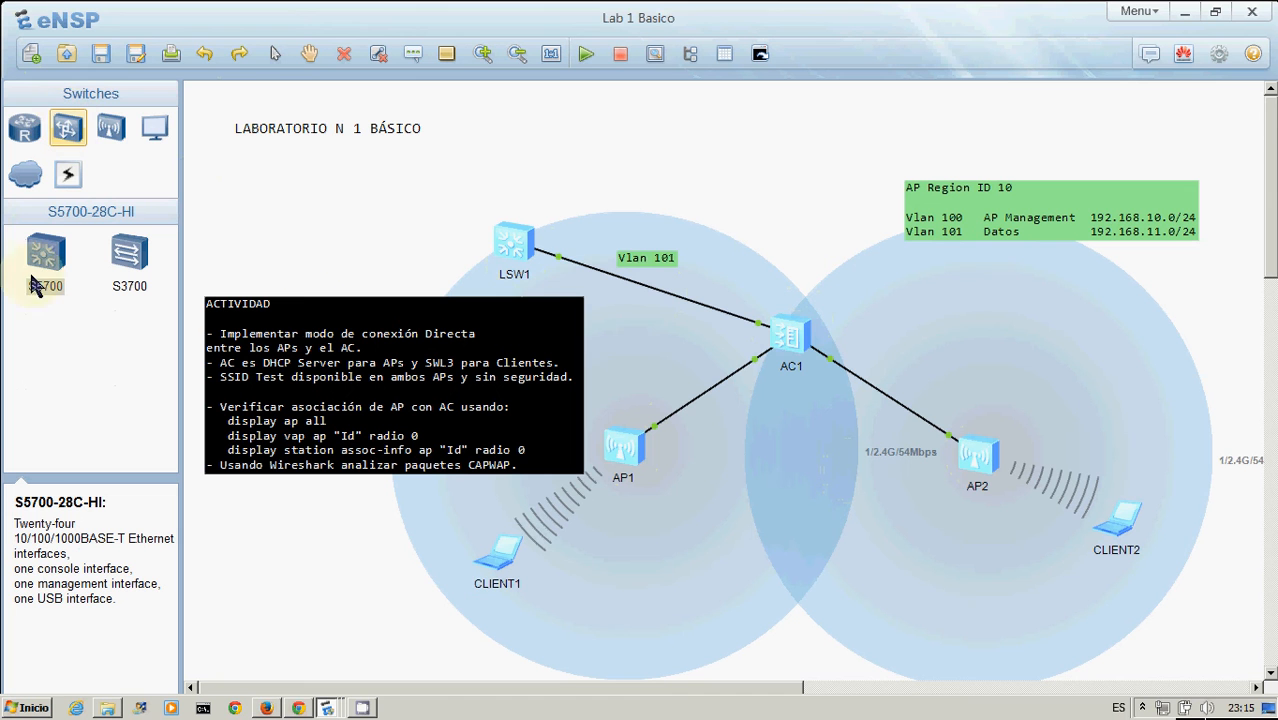
pyautogui.click(786, 334)
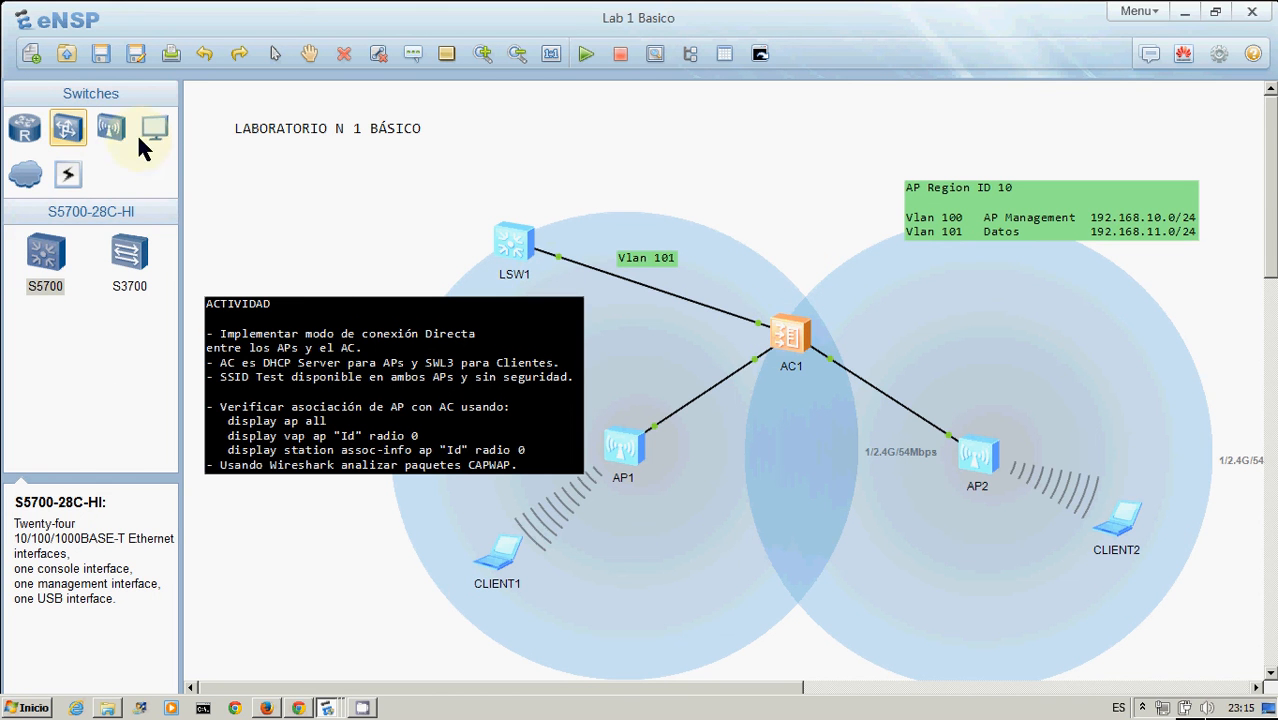
pyautogui.click(108, 128)
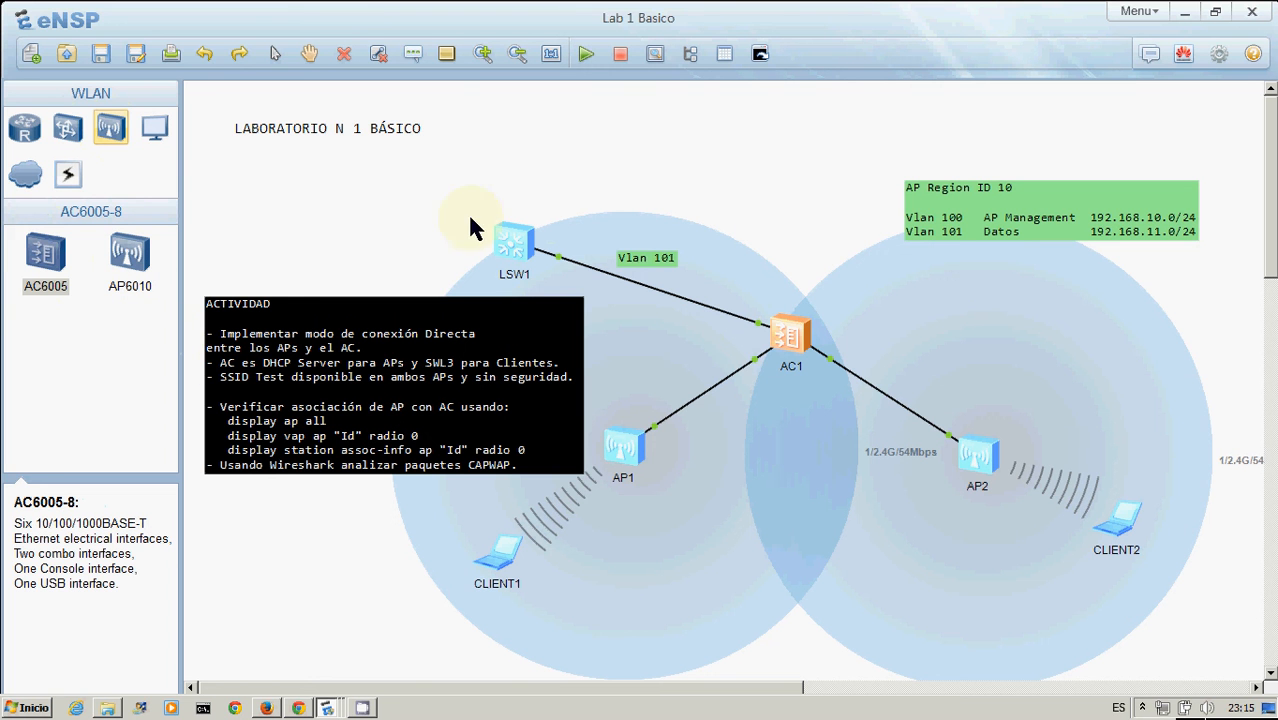
pyautogui.click(629, 170)
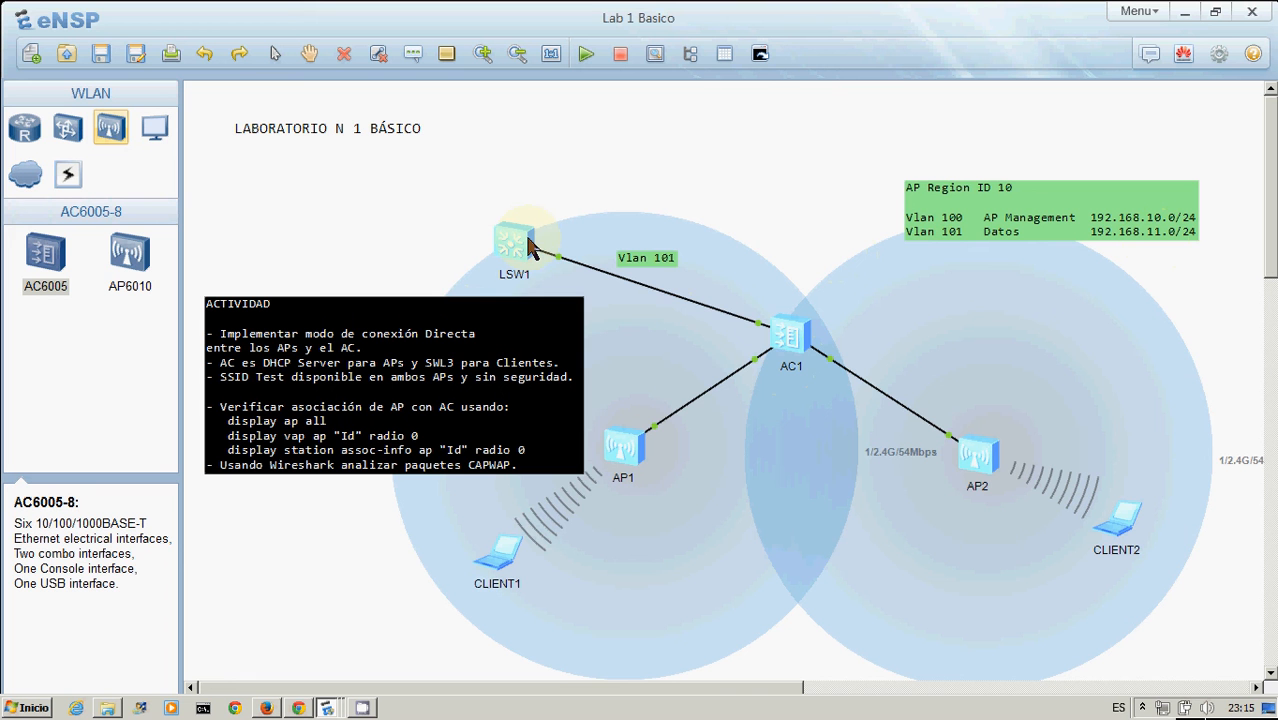
# Open the AC1 console and display its current configuration with dis cu
pyautogui.doubleClick(791, 338)
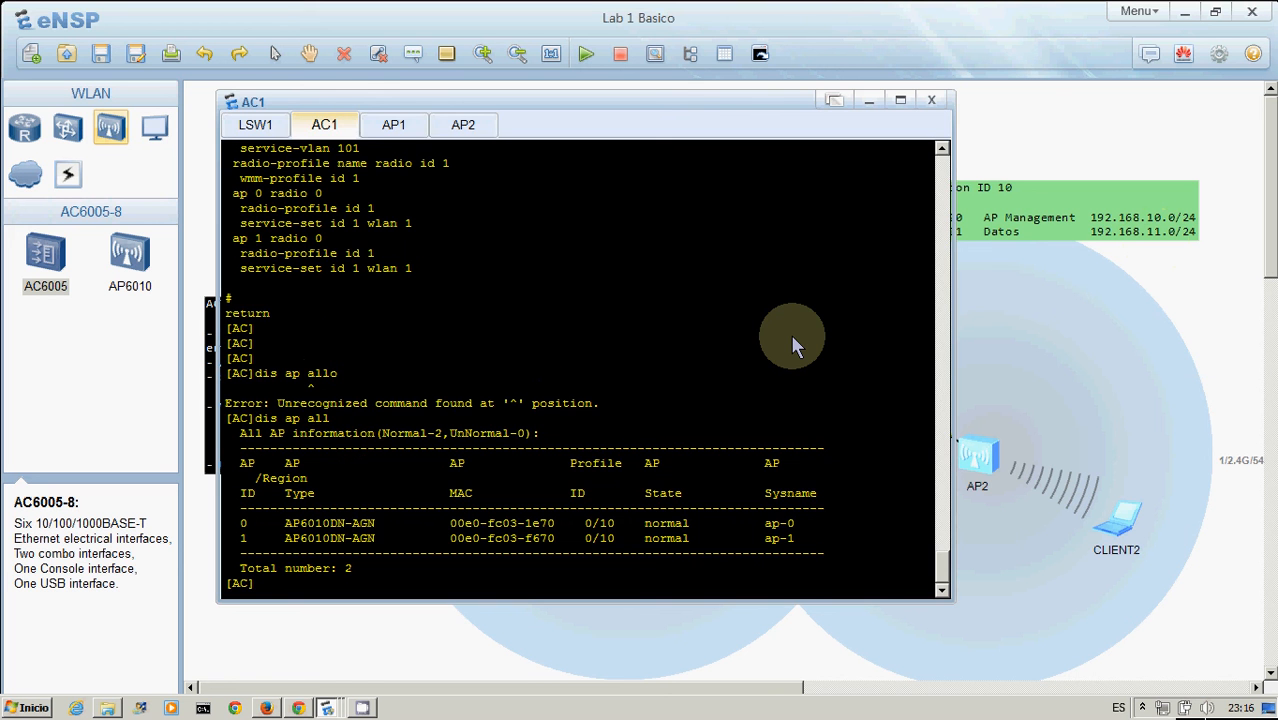
pyautogui.press('Return')
pyautogui.press('Return')
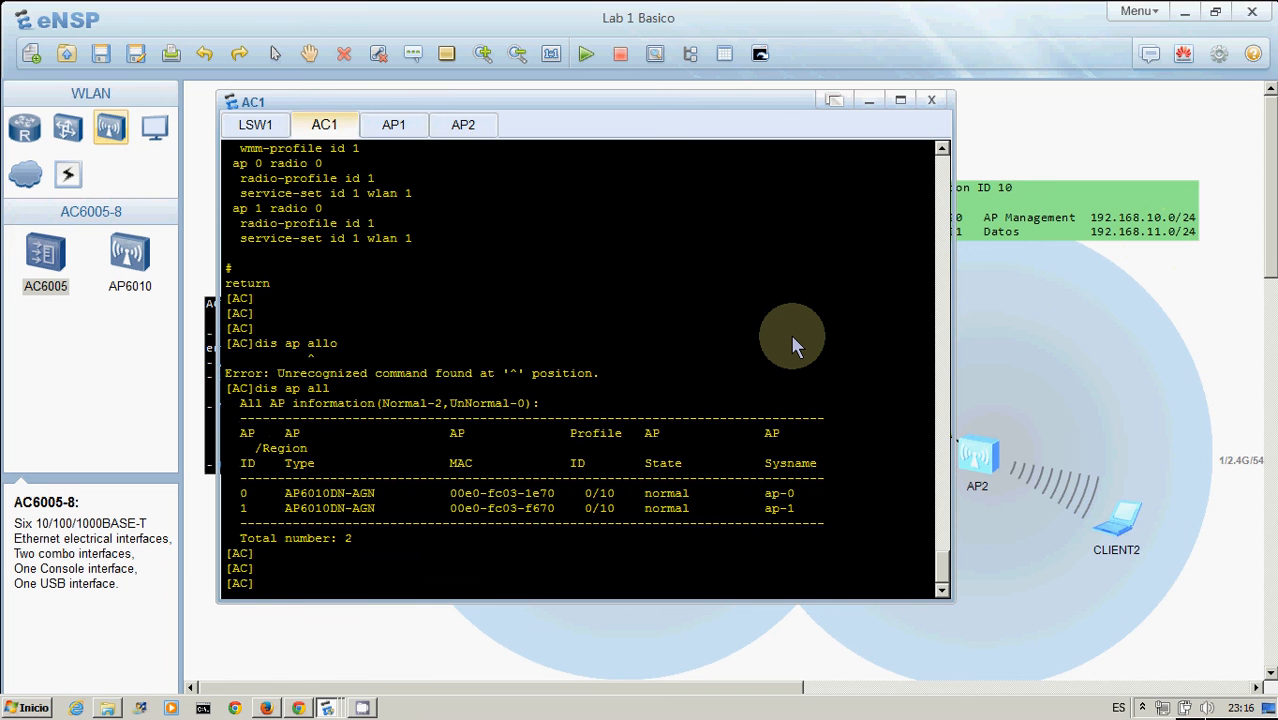
pyautogui.write('dis cu')
pyautogui.press('Tab')
pyautogui.press('Return')
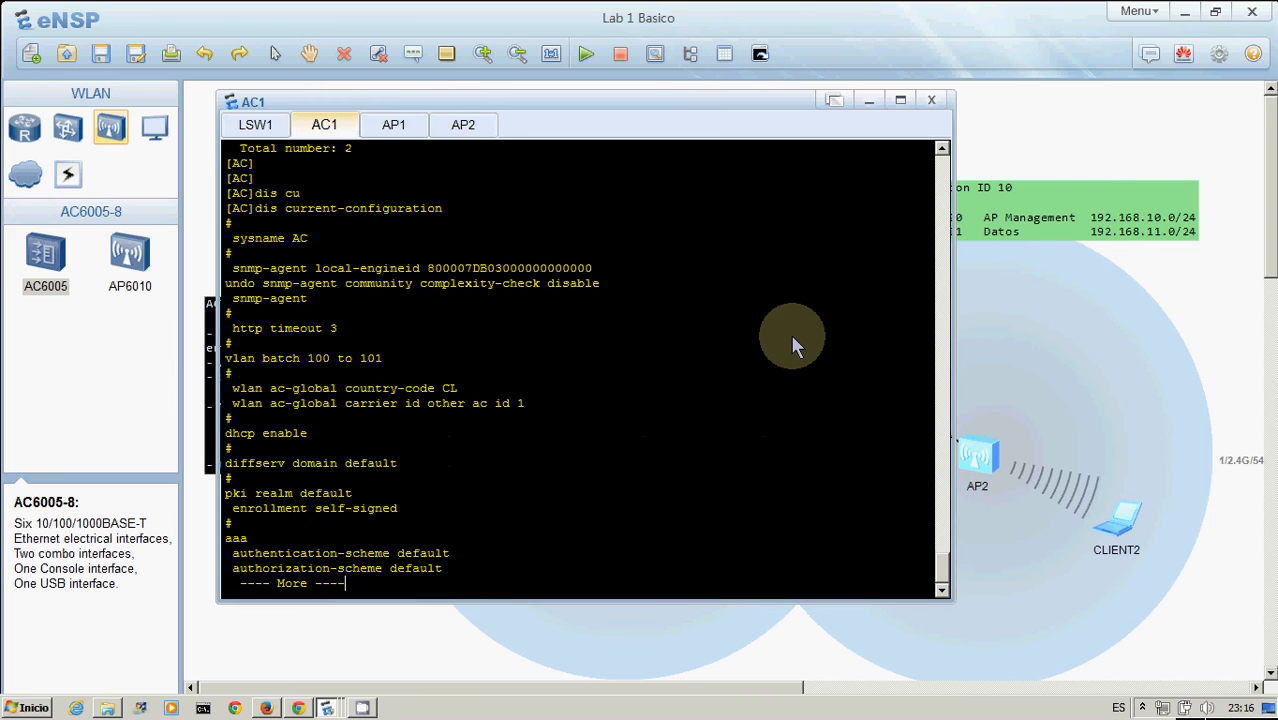
pyautogui.press('Return')
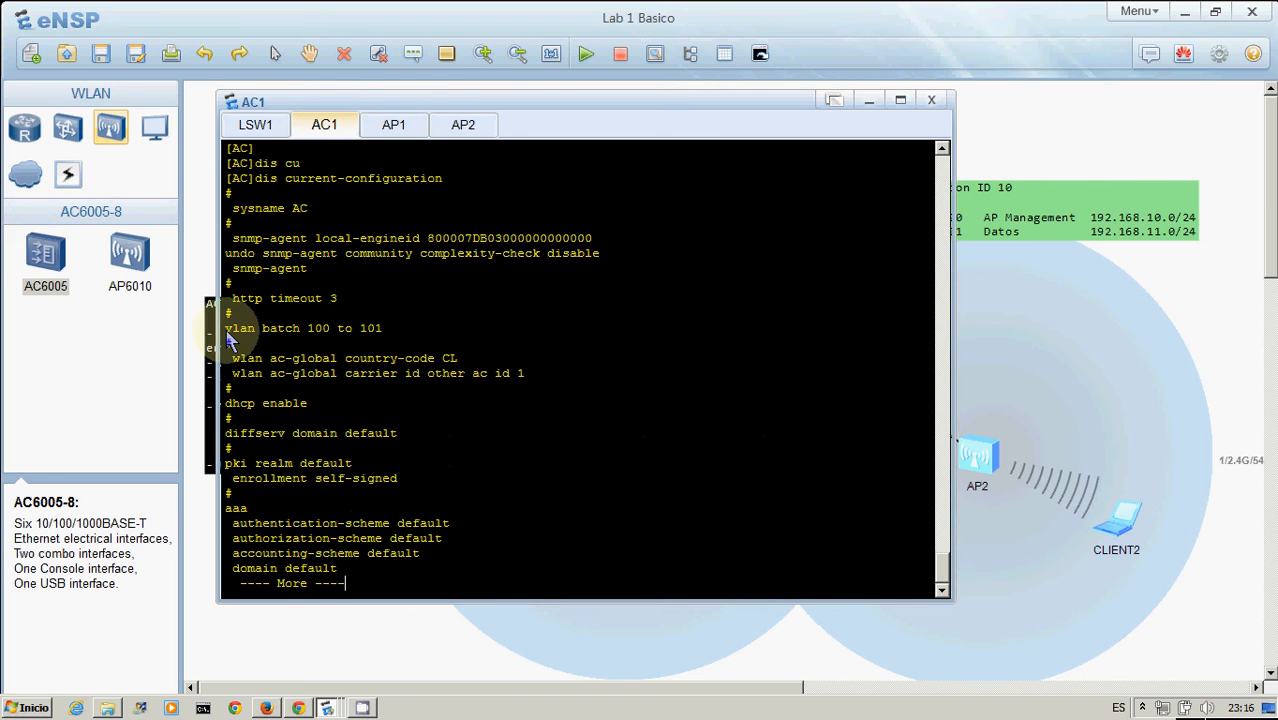
# Highlight the VLAN batch and WLAN ac-global country-code and carrier lines in the configuration output
pyautogui.moveTo(229, 337); pyautogui.dragTo(390, 333)
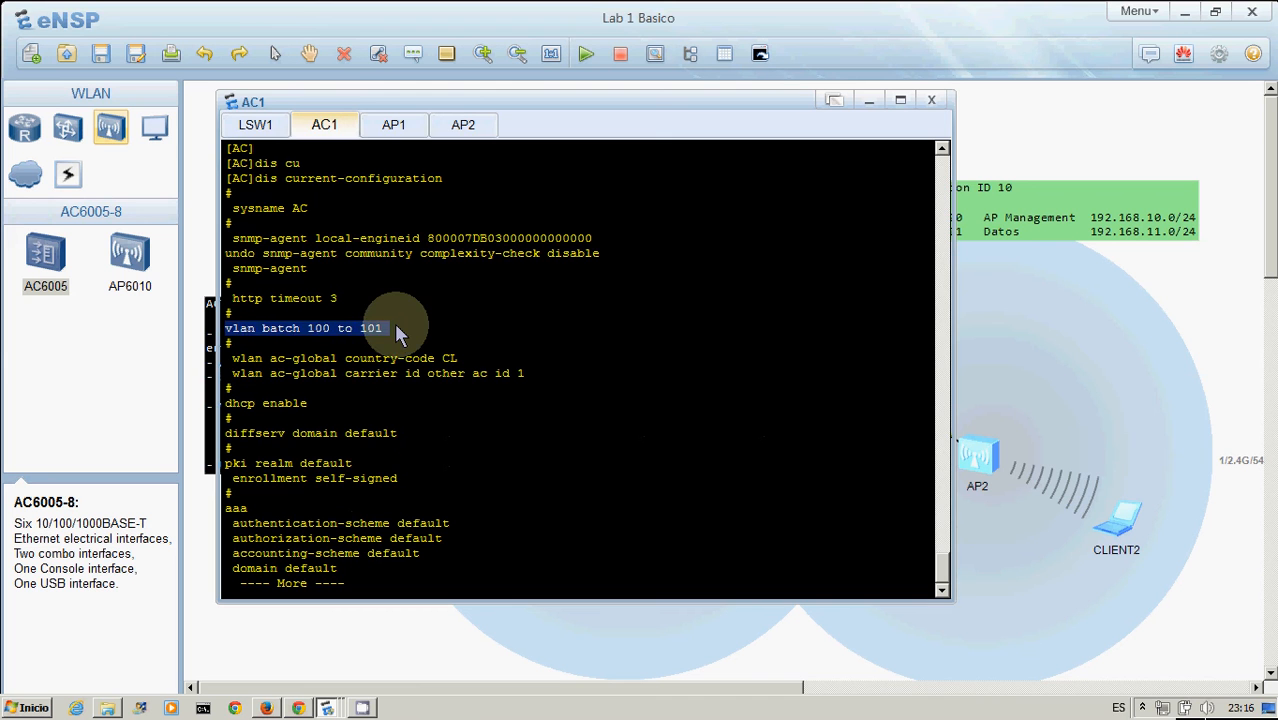
pyautogui.click(396, 325)
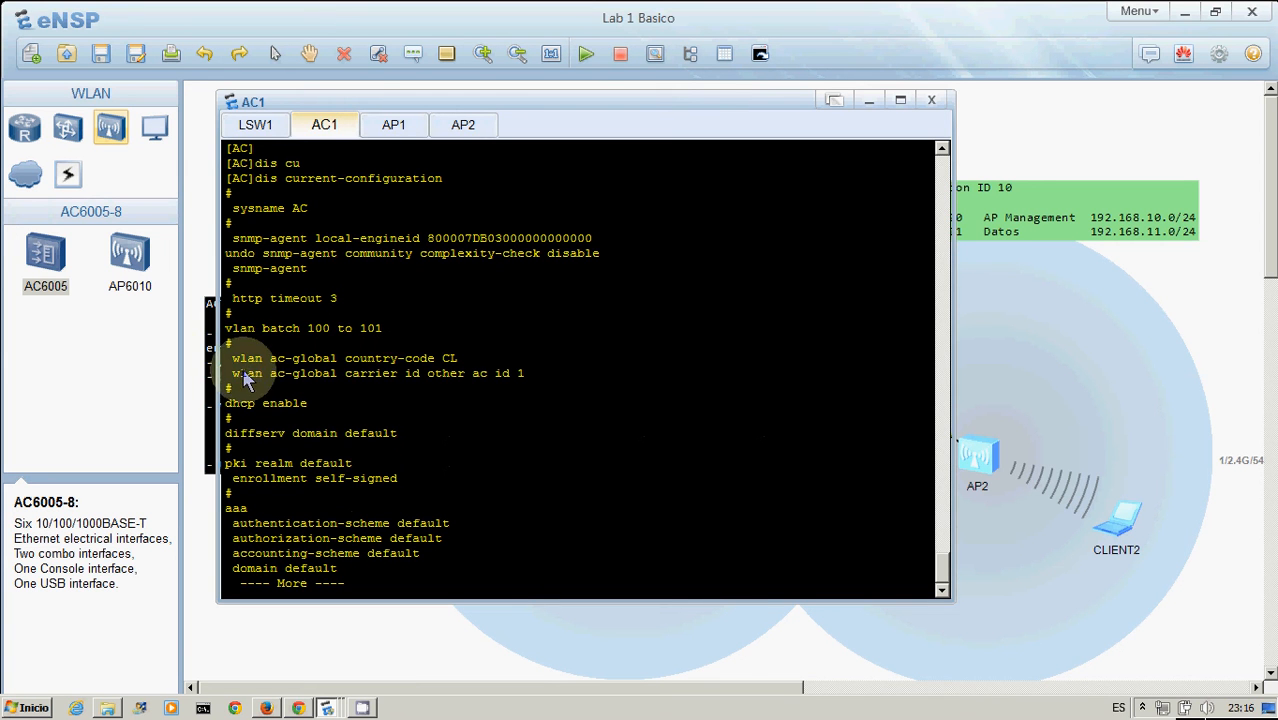
pyautogui.moveTo(232, 368); pyautogui.dragTo(477, 367)
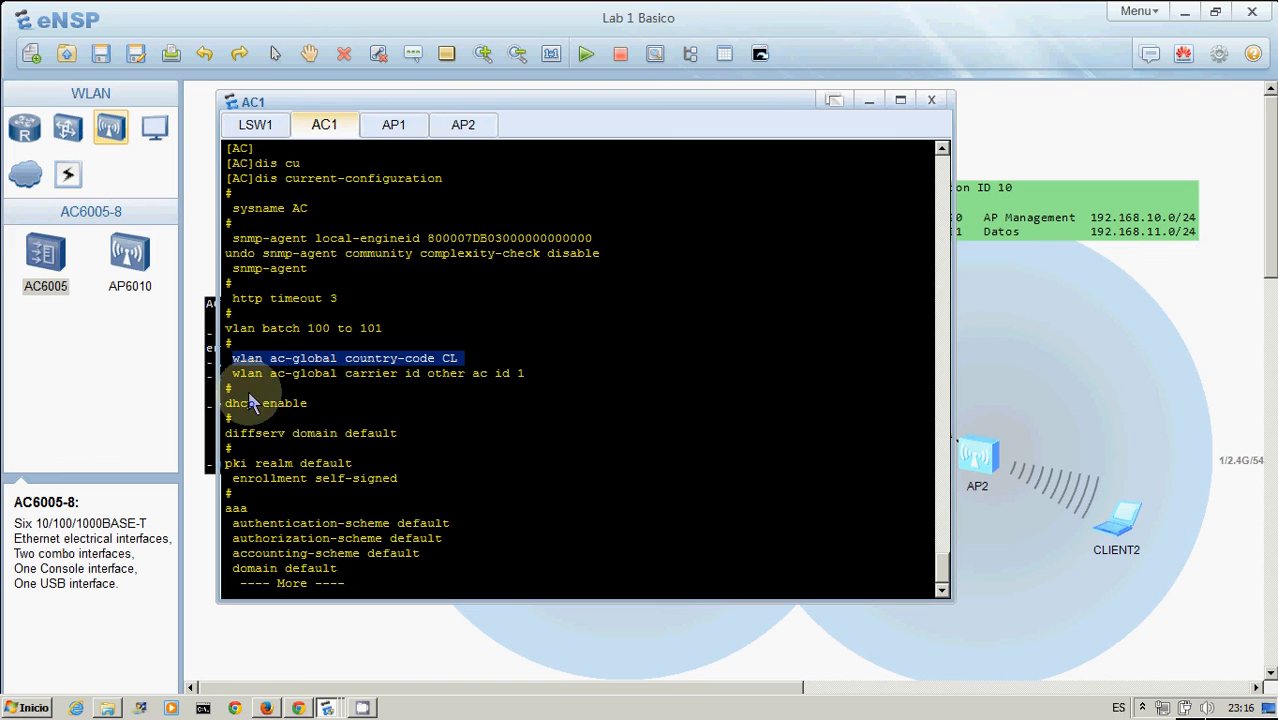
pyautogui.moveTo(230, 374); pyautogui.dragTo(524, 378)
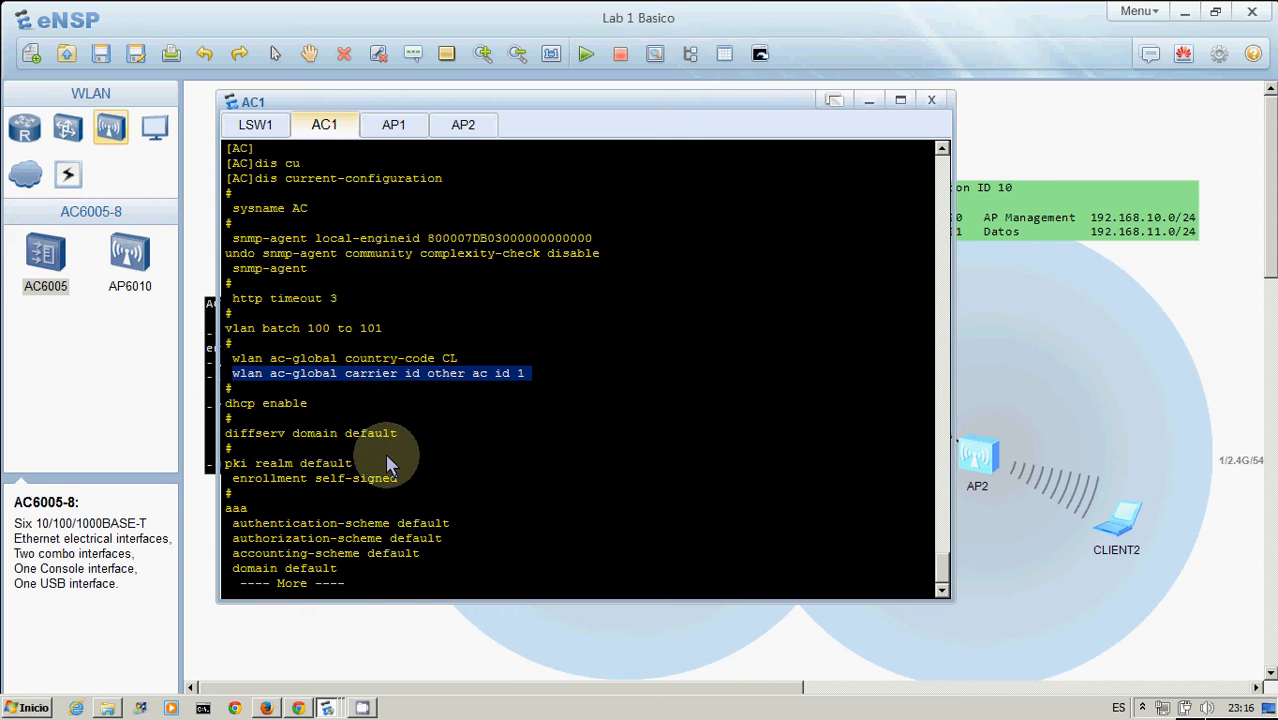
# Page through the AAA, VLANIF and GigabitEthernet interface sections of the AC1 configuration
pyautogui.click(418, 459)
pyautogui.press('Return')
pyautogui.press('Return')
pyautogui.press('Return')
pyautogui.press('Return')
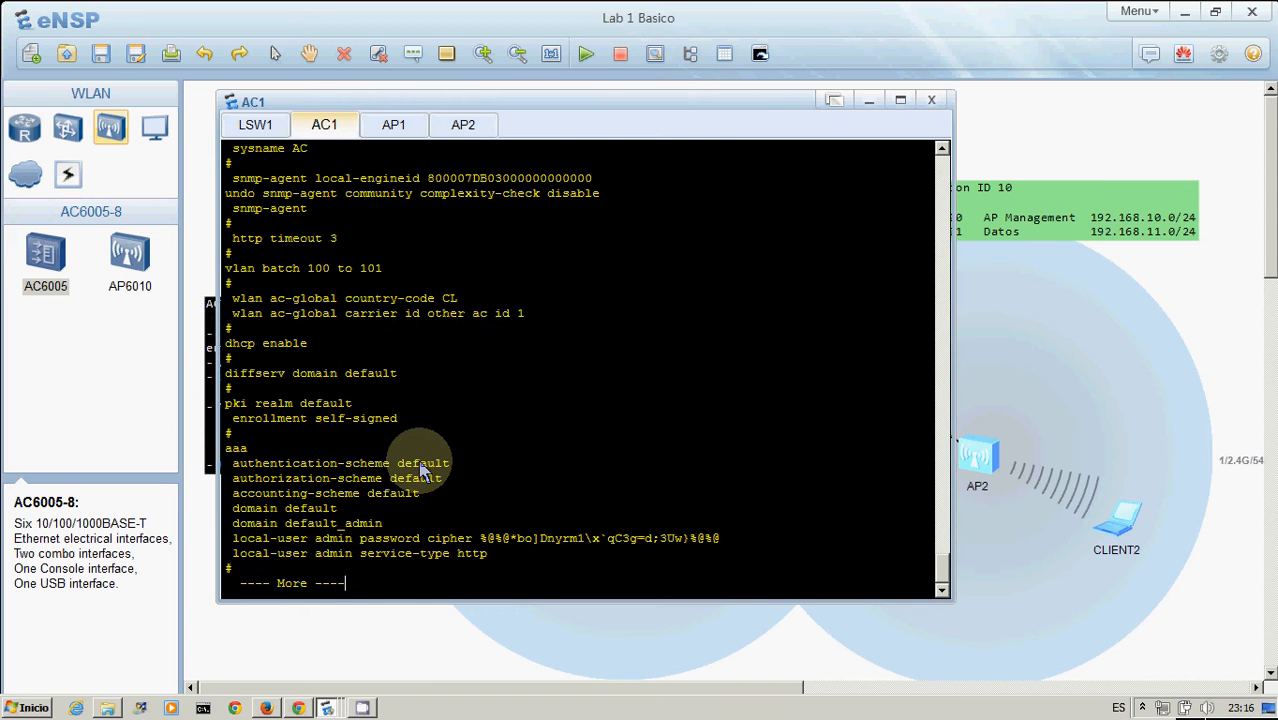
pyautogui.press('Return')
pyautogui.press('Return')
pyautogui.press('Return')
pyautogui.press('Return')
pyautogui.press('Return')
pyautogui.press('Return')
pyautogui.press('Return')
pyautogui.press('Return')
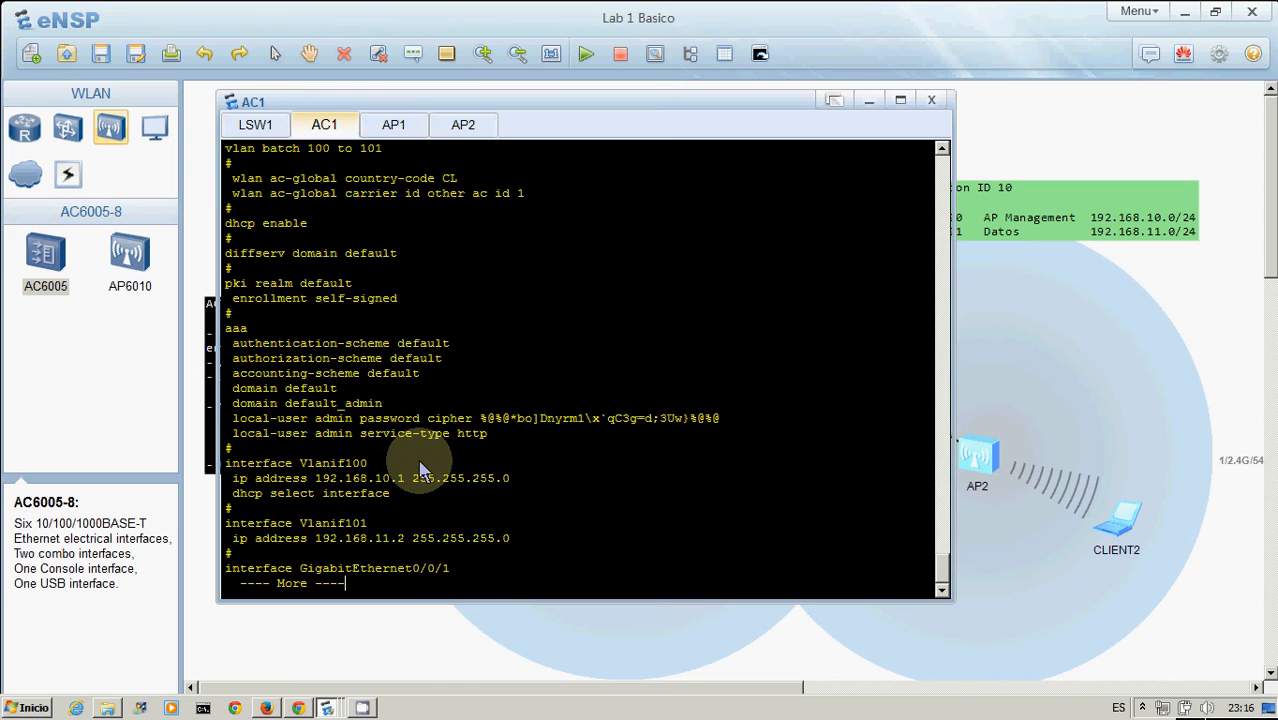
pyautogui.press('Return')
pyautogui.press('Return')
pyautogui.press('Return')
pyautogui.press('Return')
pyautogui.press('Return')
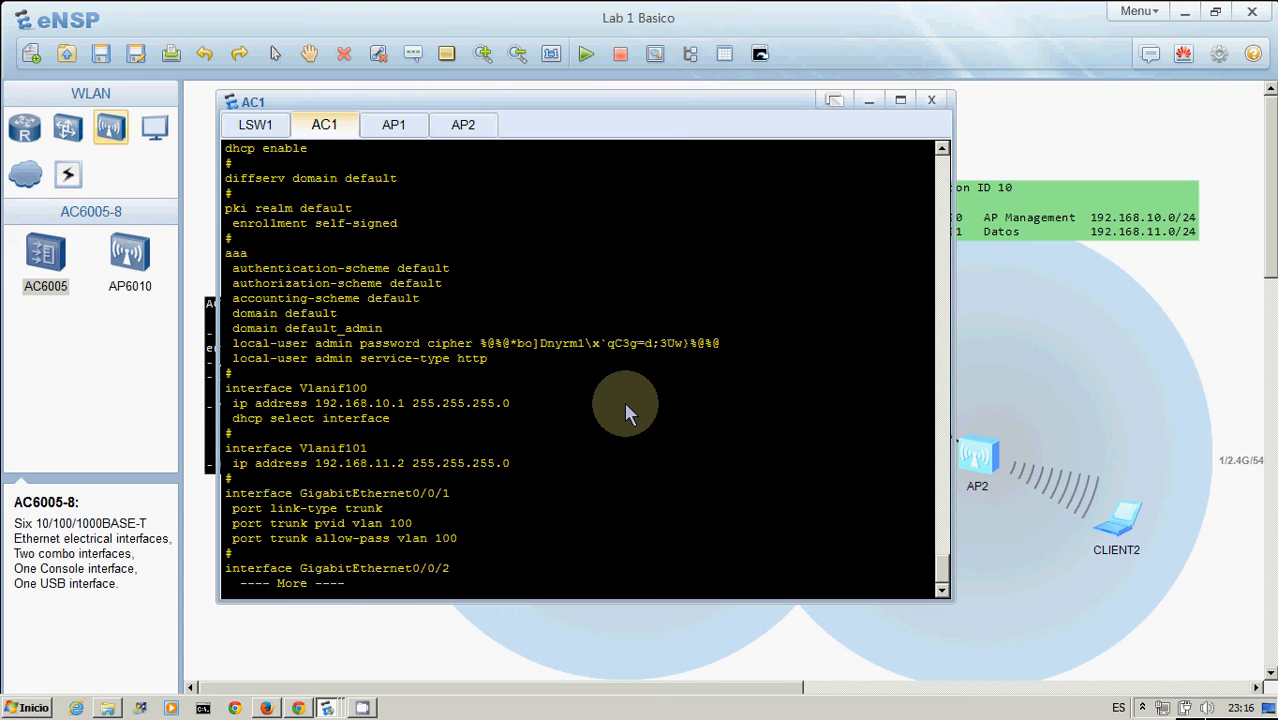
pyautogui.press('Return')
pyautogui.press('Return')
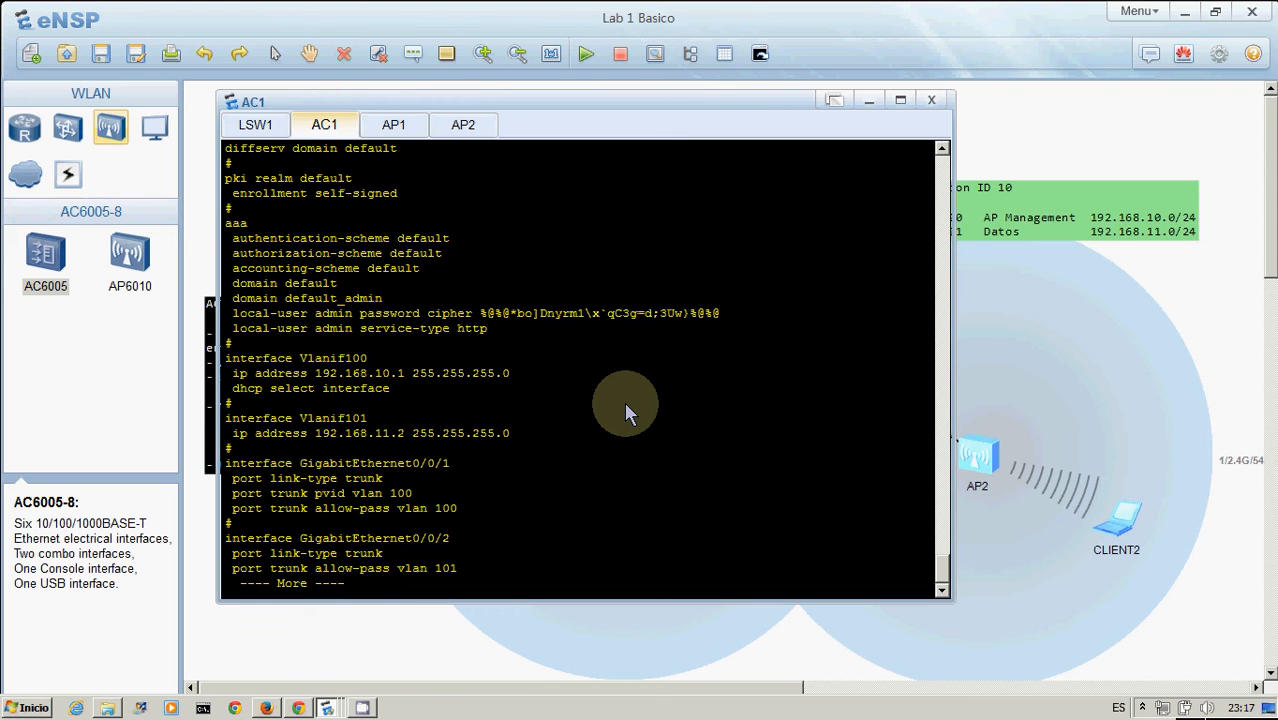
pyautogui.press('Return')
pyautogui.press('Return')
pyautogui.press('Return')
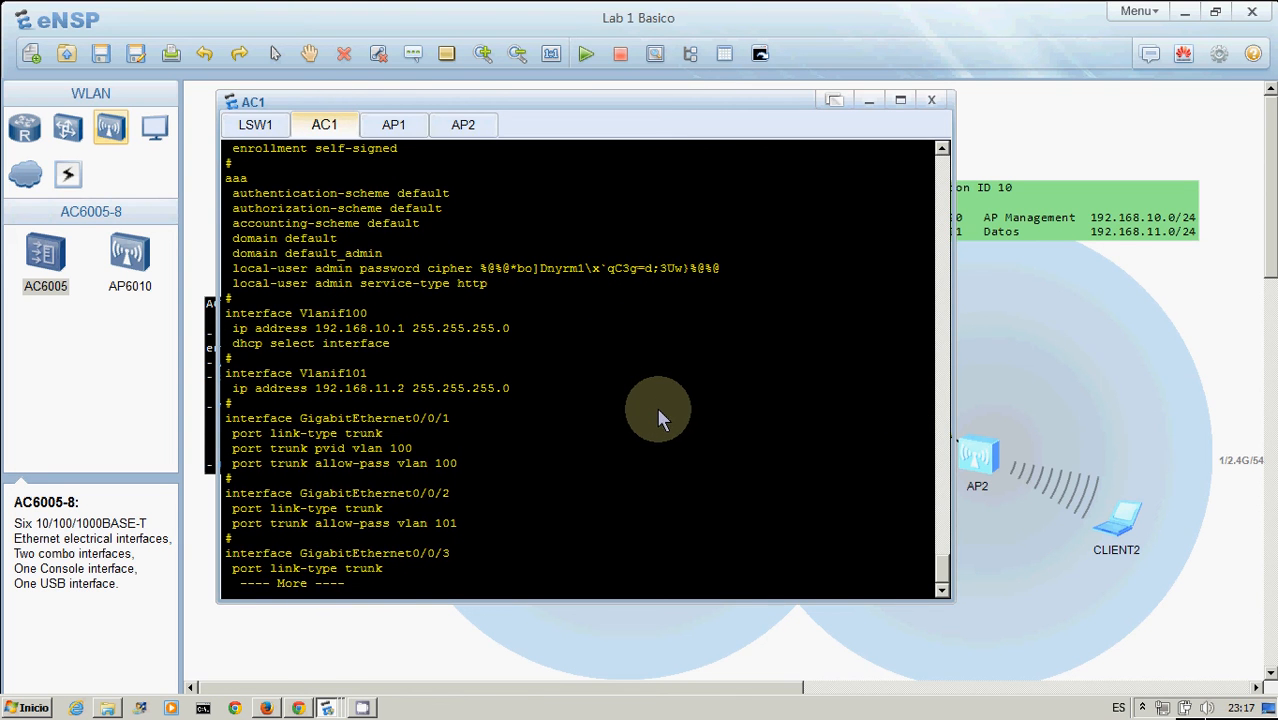
# Inspect the link between AC1 and AP1 on the topology
pyautogui.click(1053, 337)
pyautogui.moveTo(689, 414)
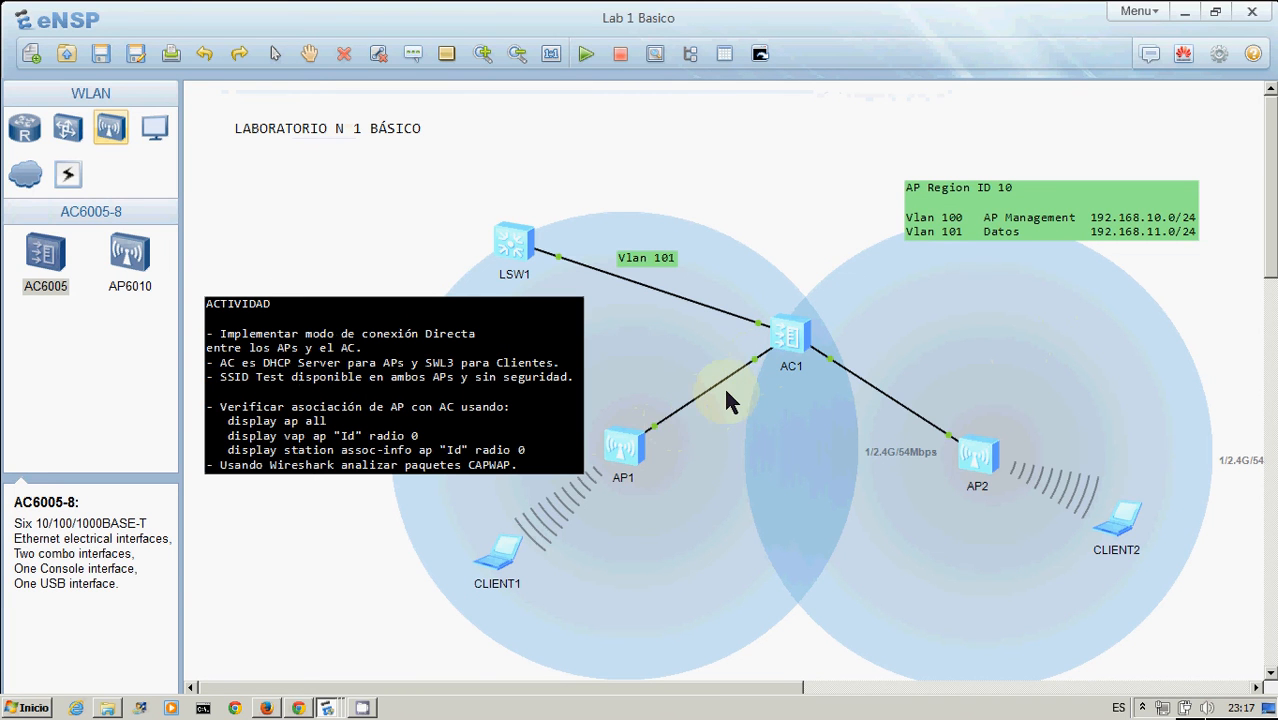
pyautogui.click(693, 403)
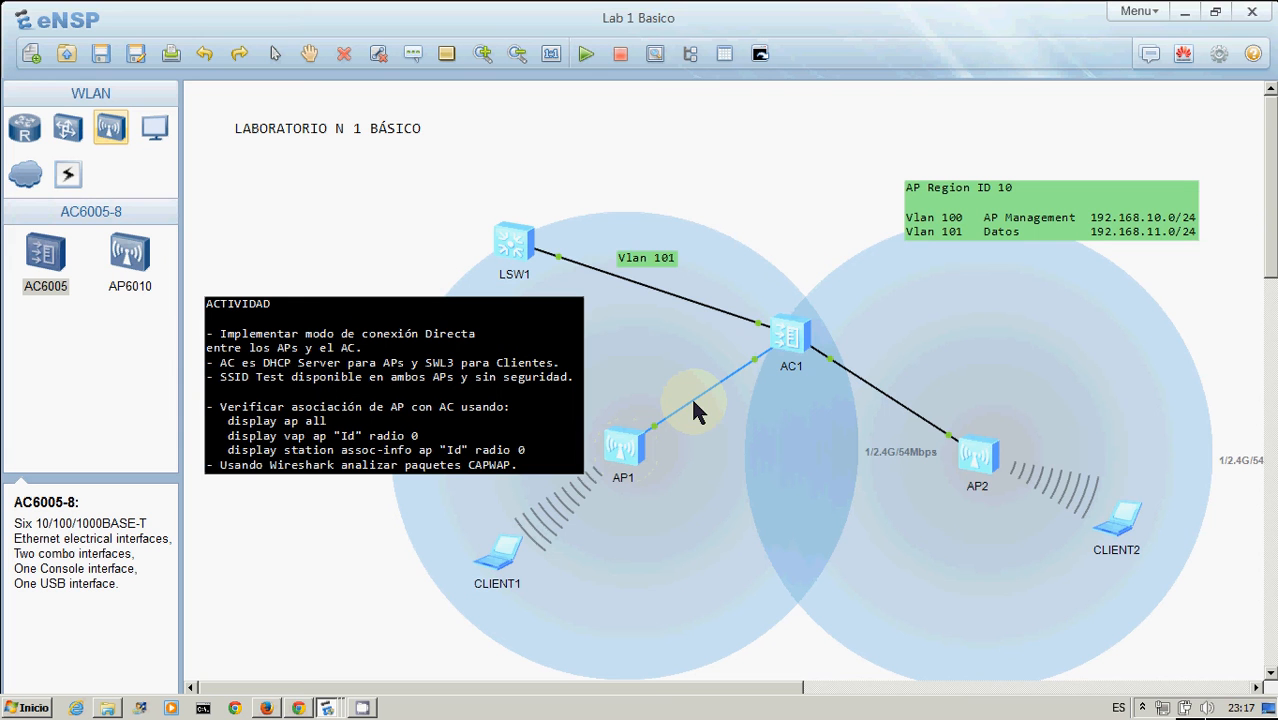
pyautogui.click(639, 453)
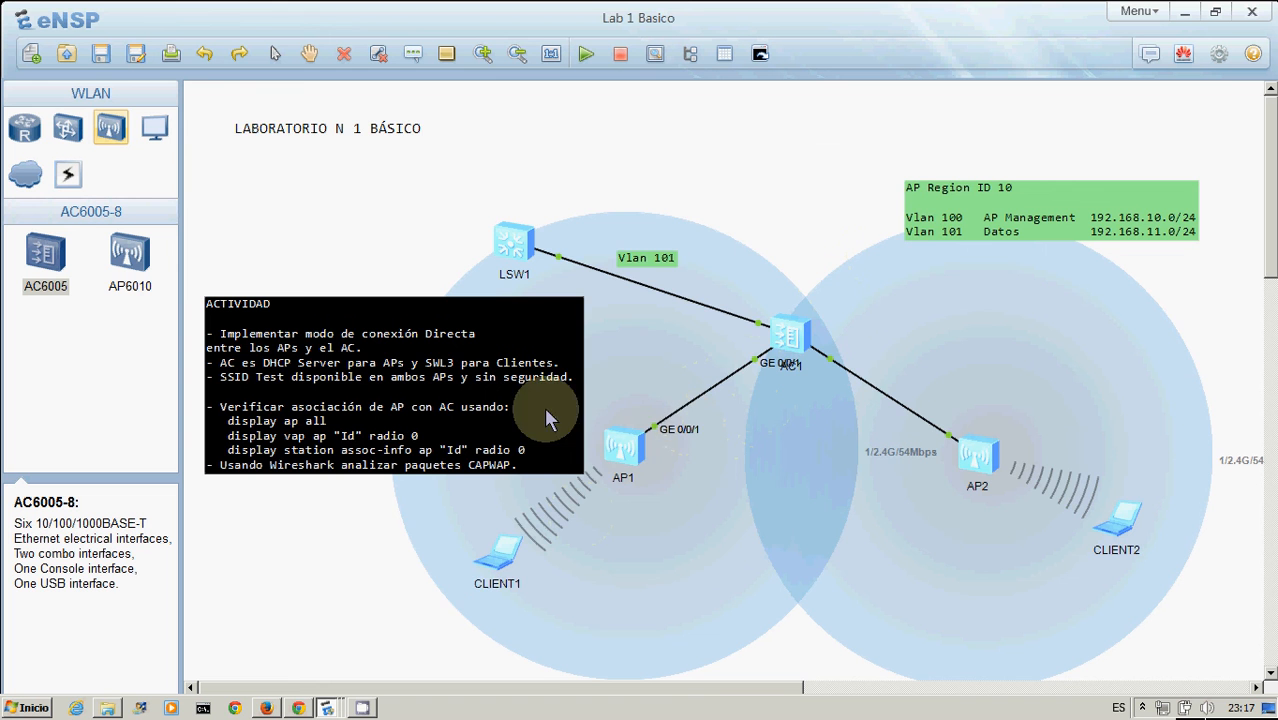
# Check the LSW1–AC1 link ports, then page the AC1 configuration to the GigabitEthernet0/0/3 section
pyautogui.doubleClick(786, 338)
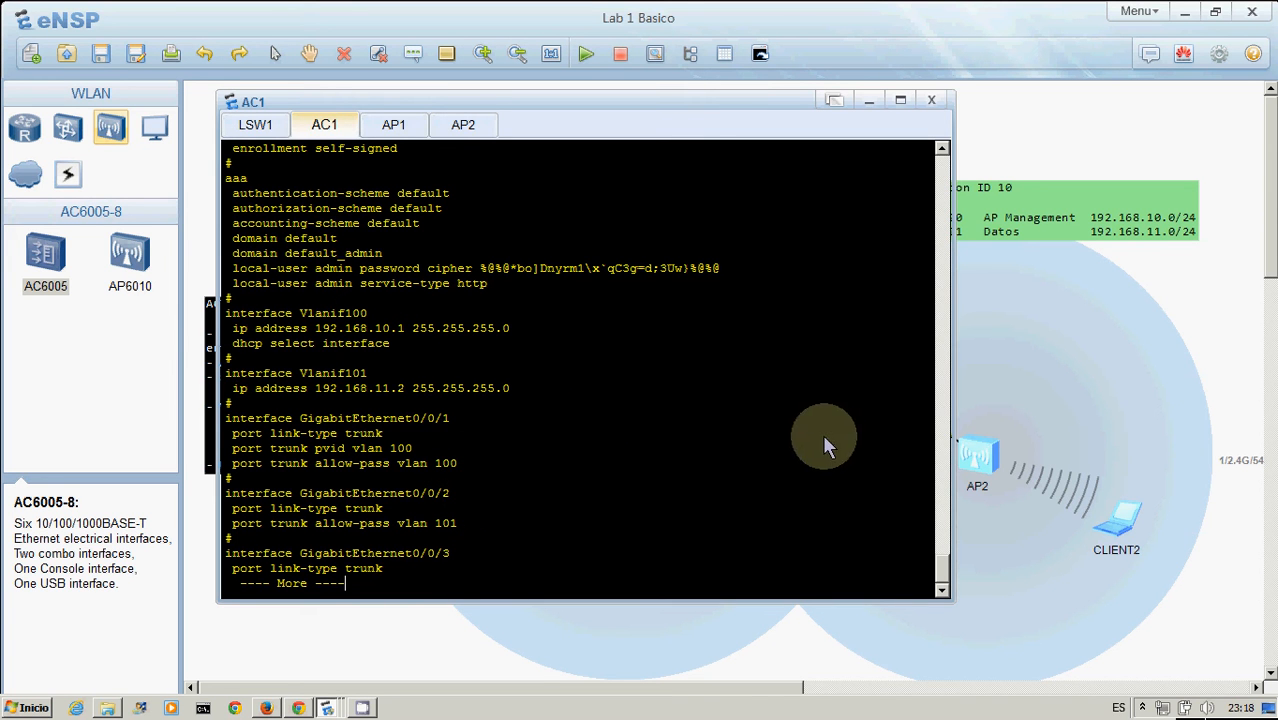
pyautogui.click(1192, 310)
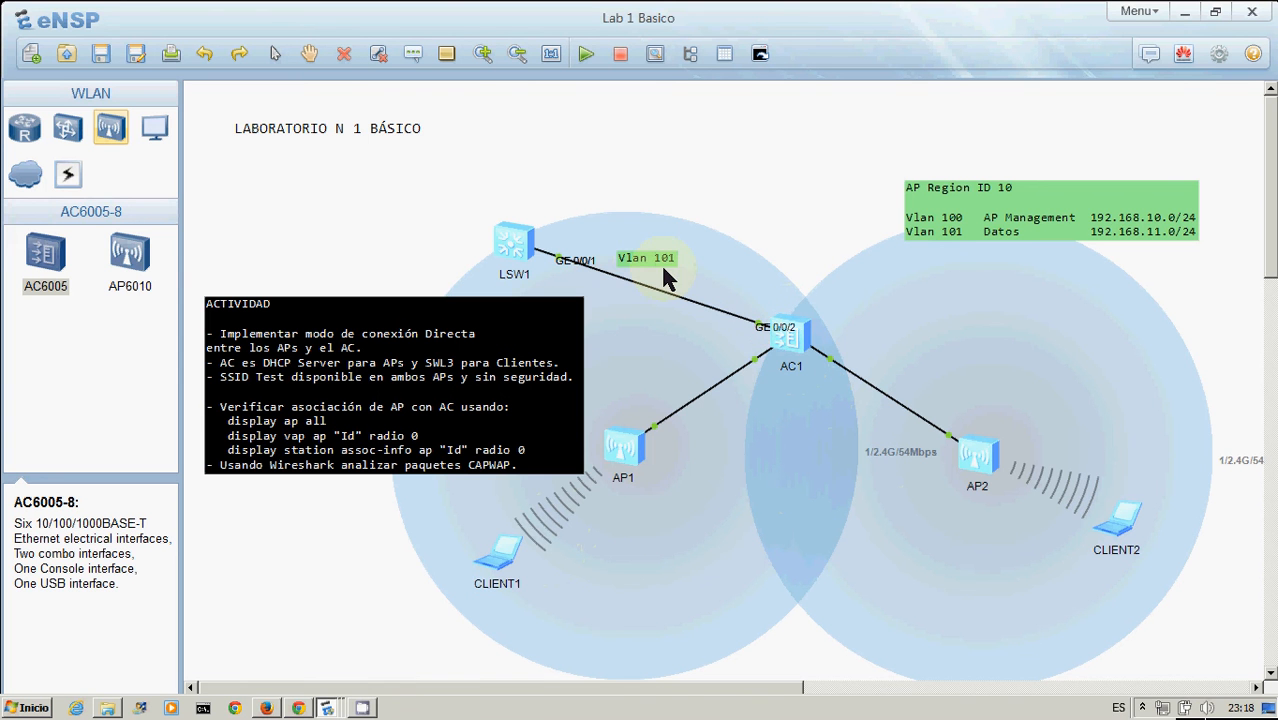
pyautogui.doubleClick(783, 336)
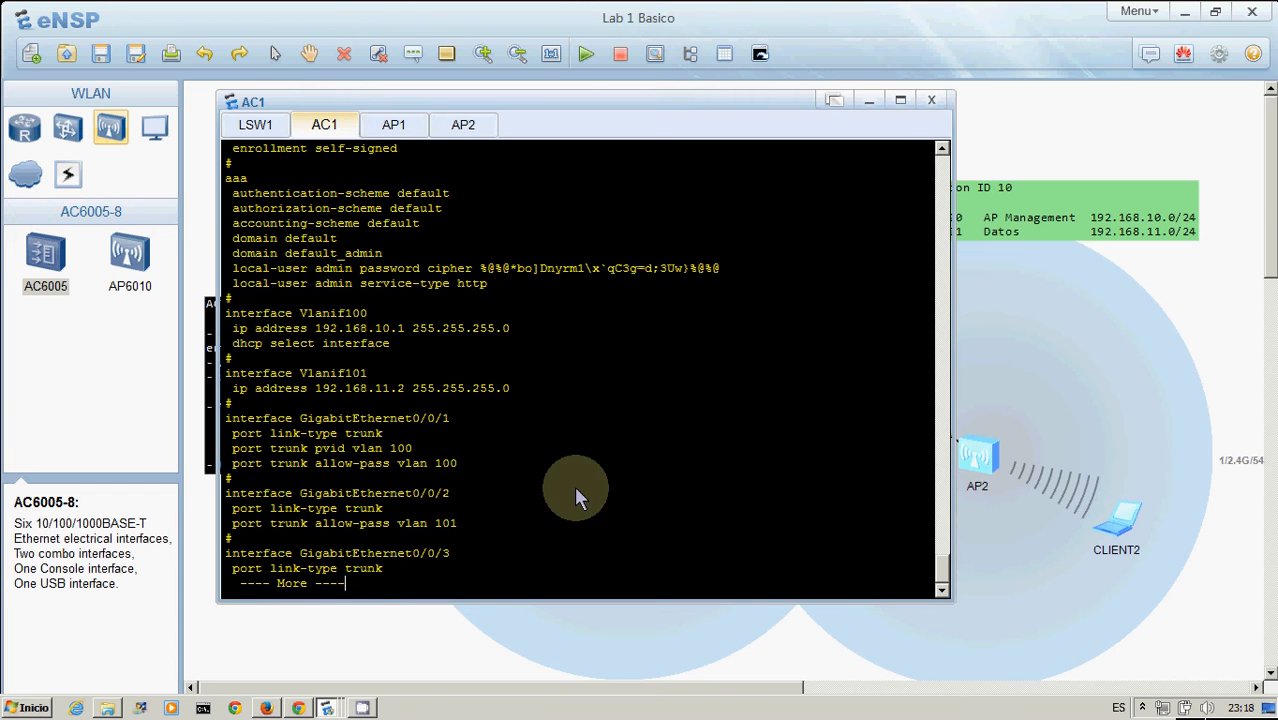
pyautogui.press('Return')
pyautogui.press('Return')
pyautogui.press('Return')
pyautogui.press('Return')
pyautogui.press('Return')
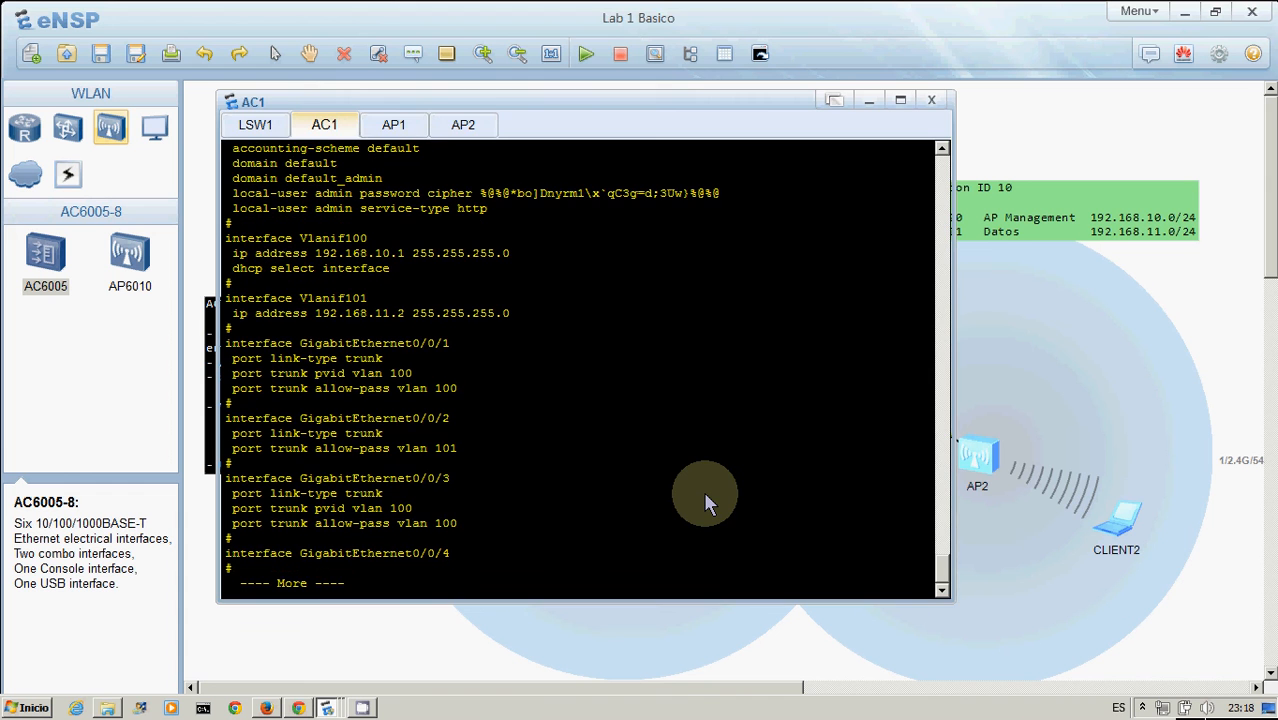
# Review the activity notes, then page the AC1 configuration through the Wlan-Ess1, OSPF and user-interface sections
pyautogui.click(1190, 363)
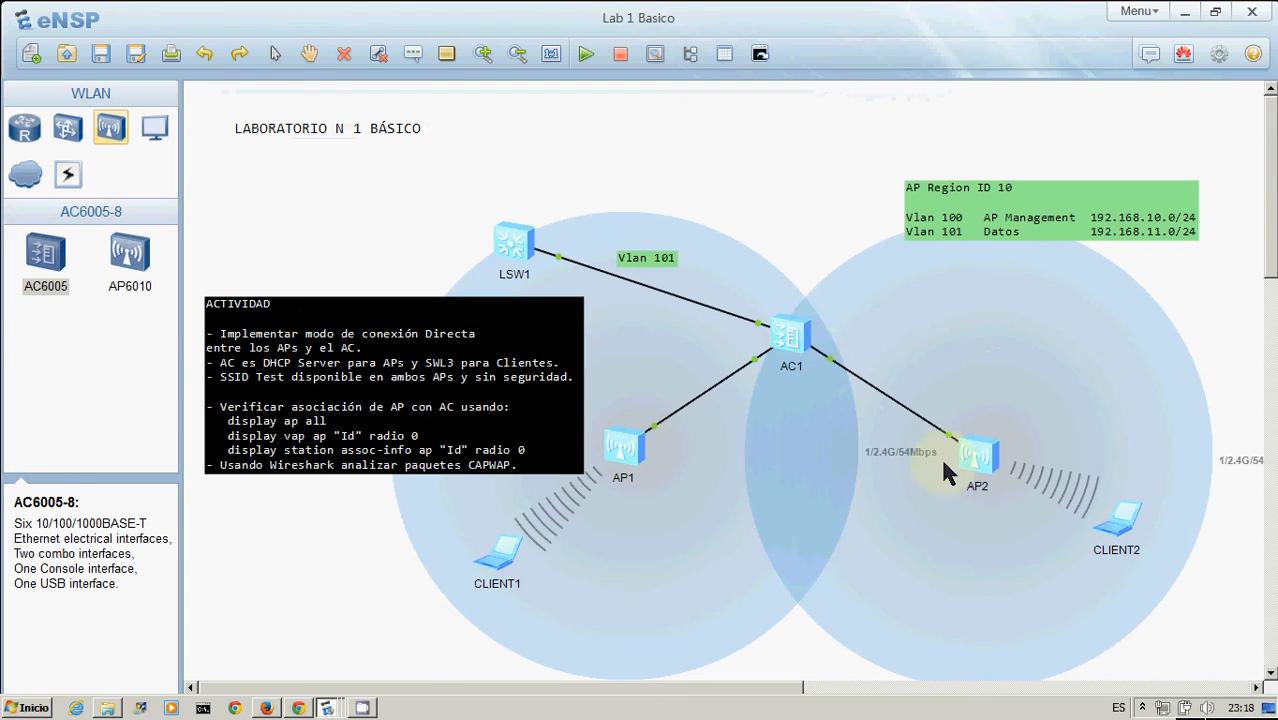
pyautogui.click(386, 400)
pyautogui.doubleClick(790, 330)
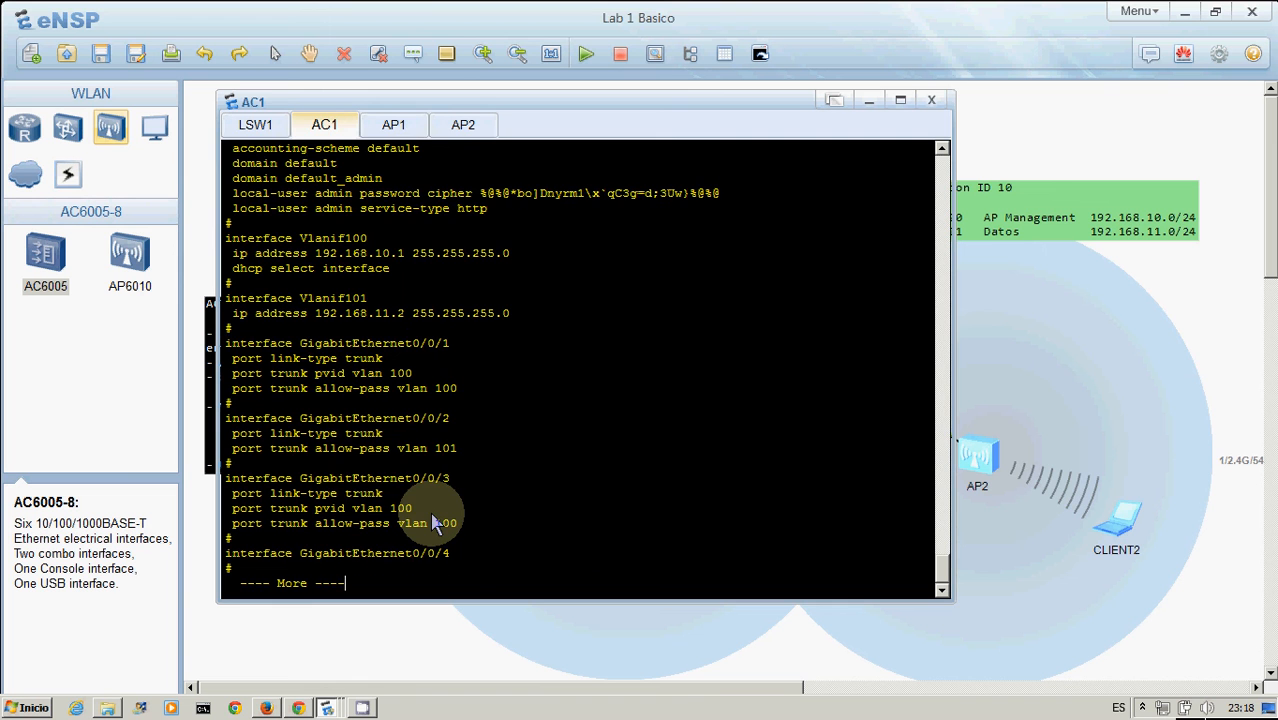
pyautogui.press('Return')
pyautogui.press('Return')
pyautogui.press('Return')
pyautogui.press('Return')
pyautogui.press('Return')
pyautogui.press('Return')
pyautogui.press('Return')
pyautogui.press('Return')
pyautogui.press('Return')
pyautogui.press('Return')
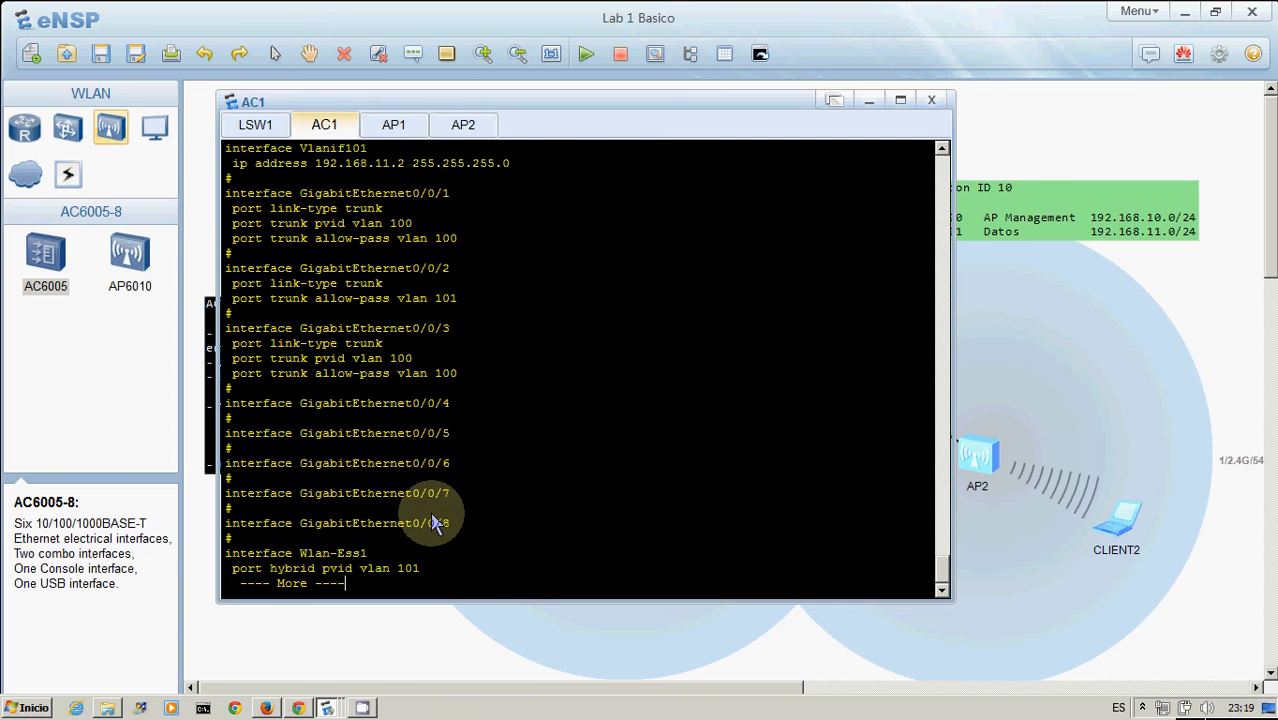
pyautogui.press('Return')
pyautogui.press('Return')
pyautogui.press('Return')
pyautogui.press('Return')
pyautogui.press('Return')
pyautogui.press('Return')
pyautogui.press('Return')
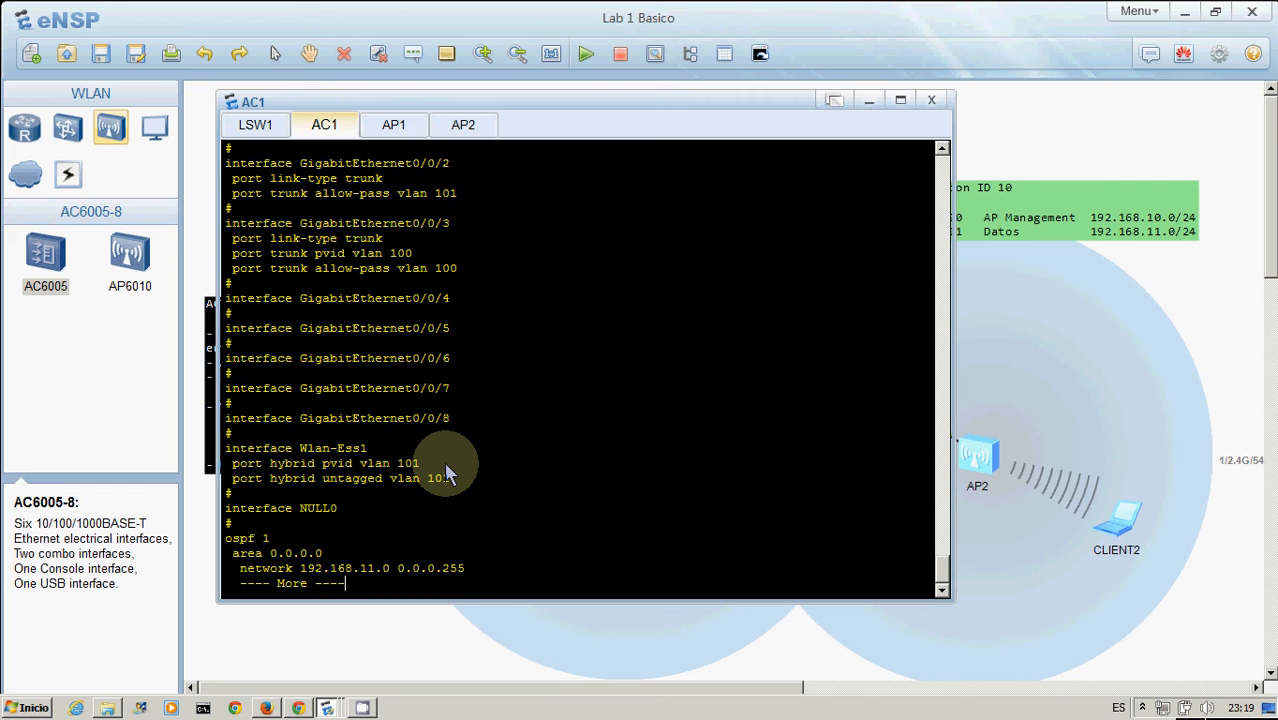
pyautogui.press('Return')
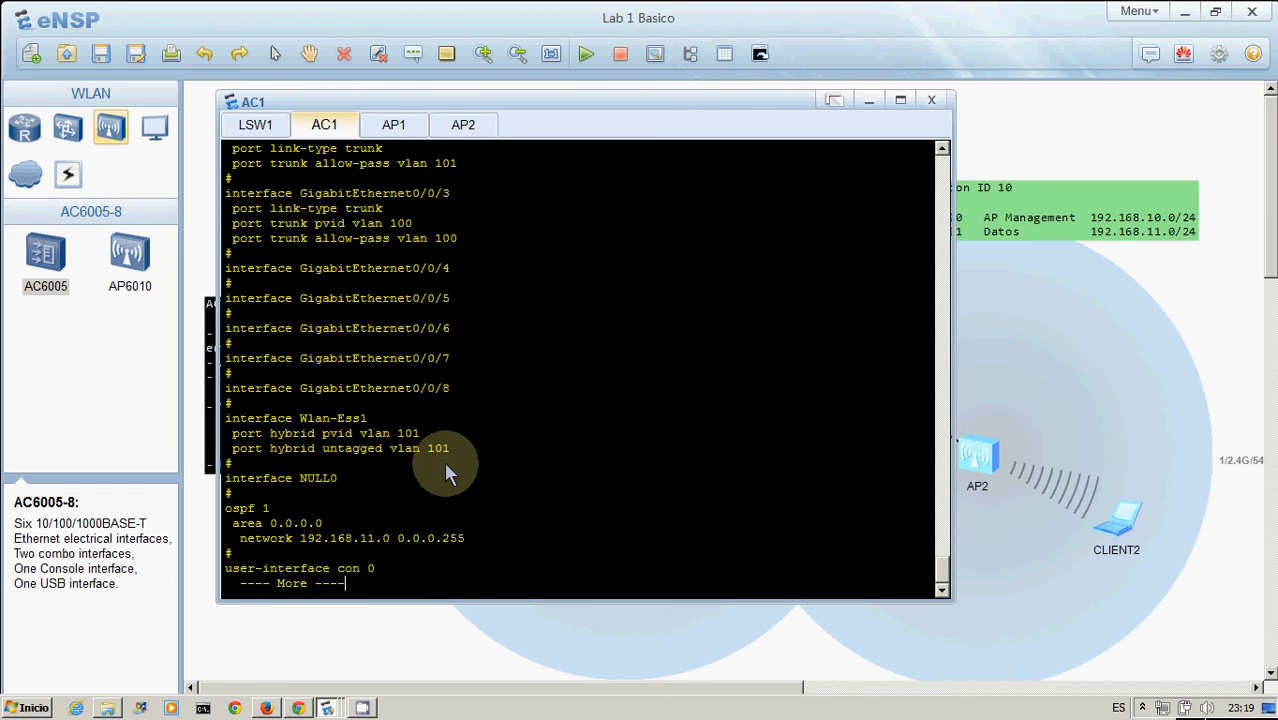
pyautogui.press('Return')
pyautogui.press('Return')
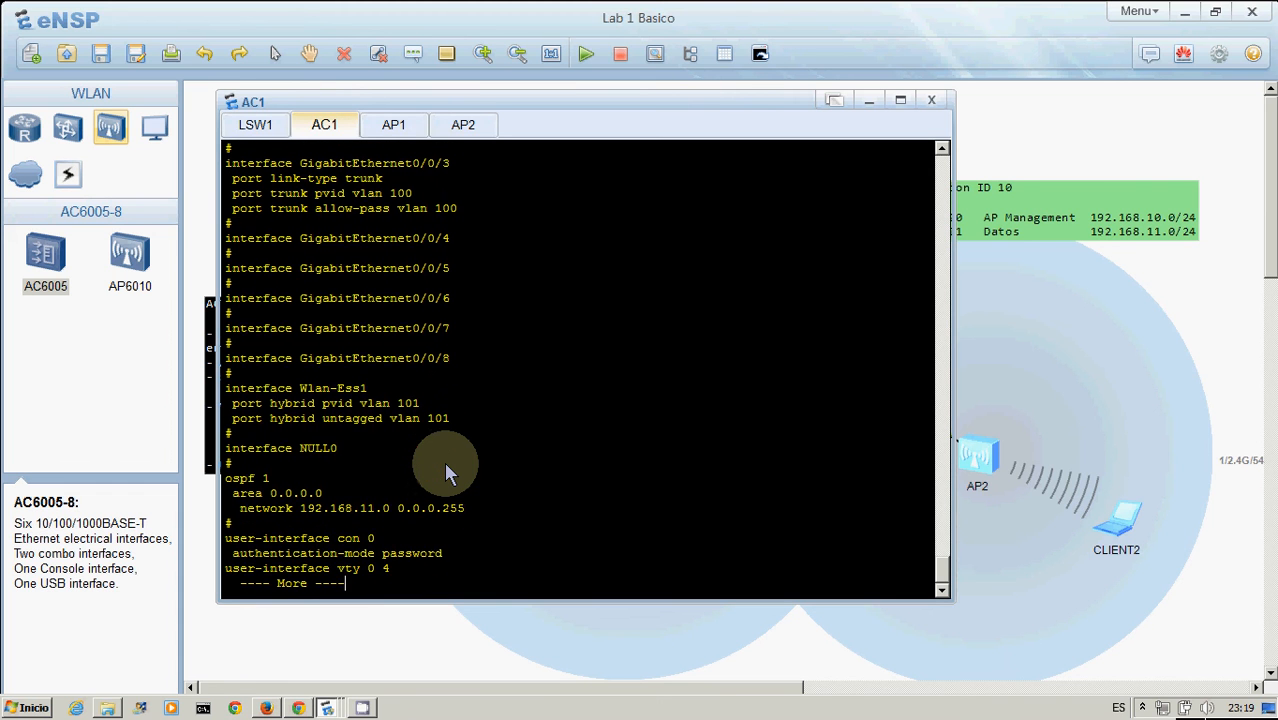
# Reopen the AC1 console and page through the wlan section with AP region, AP entries and service-set
pyautogui.click(1074, 344)
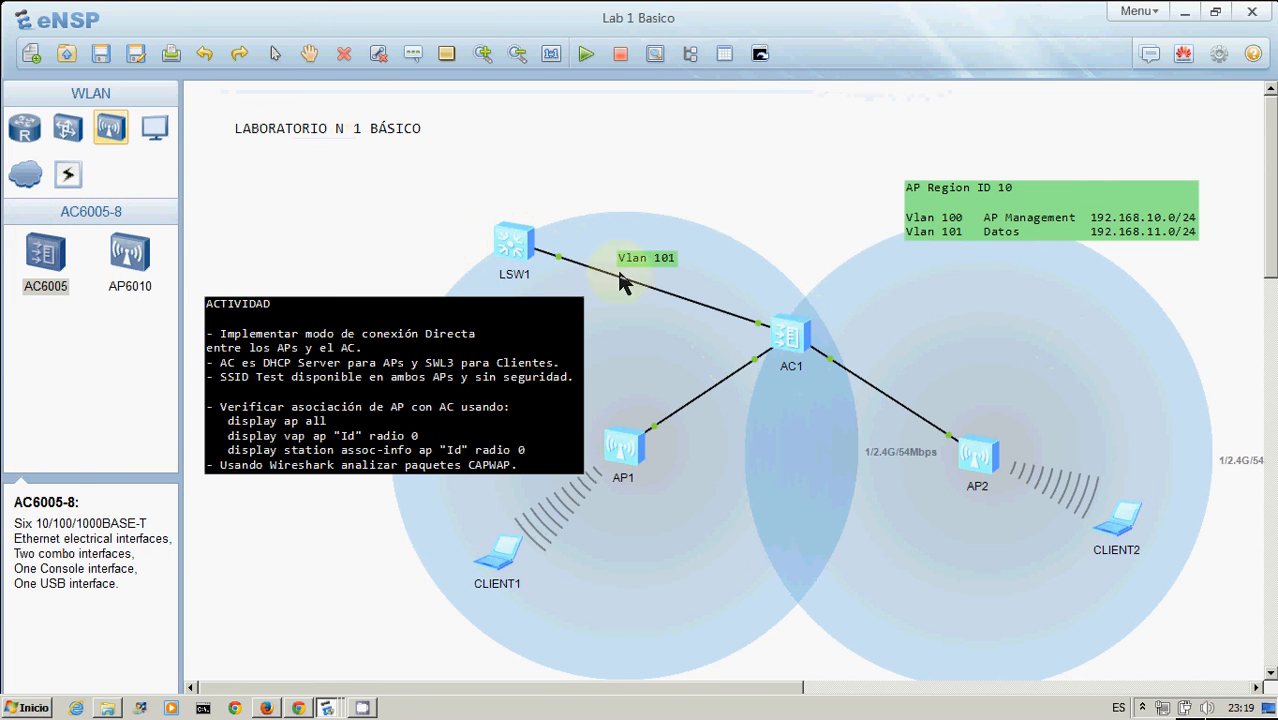
pyautogui.doubleClick(790, 343)
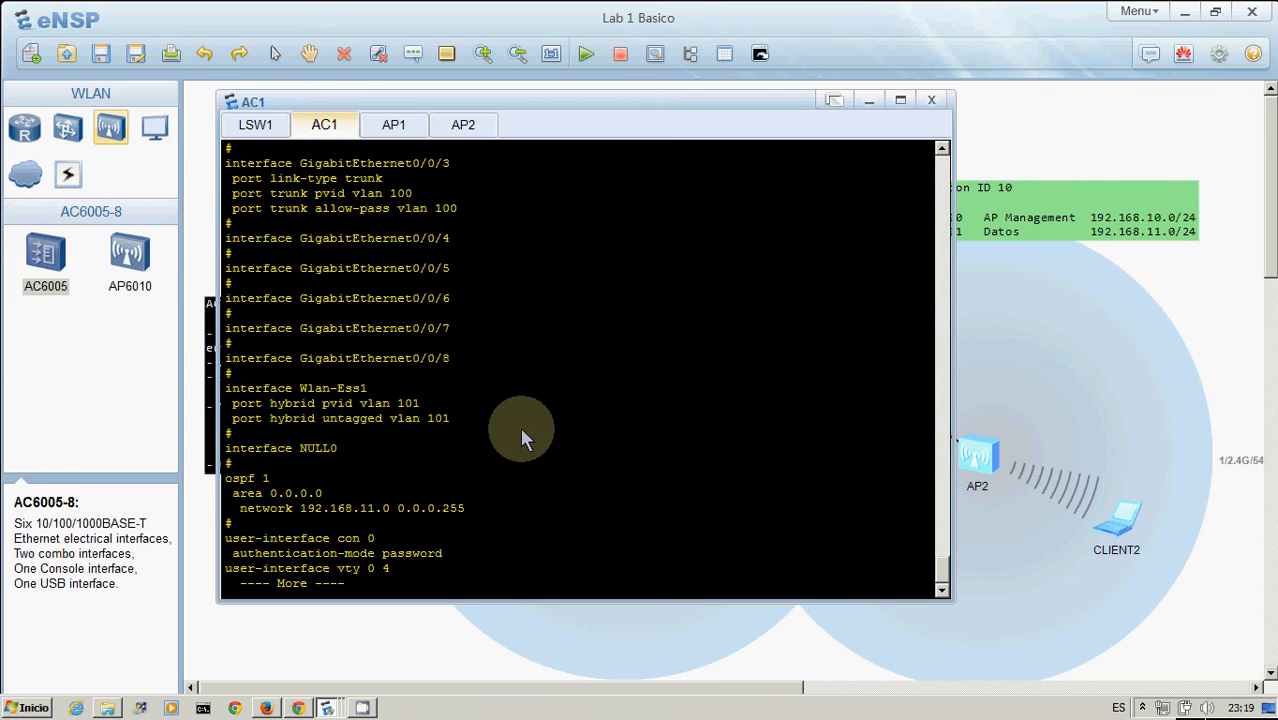
pyautogui.press('Return')
pyautogui.press('Return')
pyautogui.press('Return')
pyautogui.press('Return')
pyautogui.press('Return')
pyautogui.press('Return')
pyautogui.press('Return')
pyautogui.press('Return')
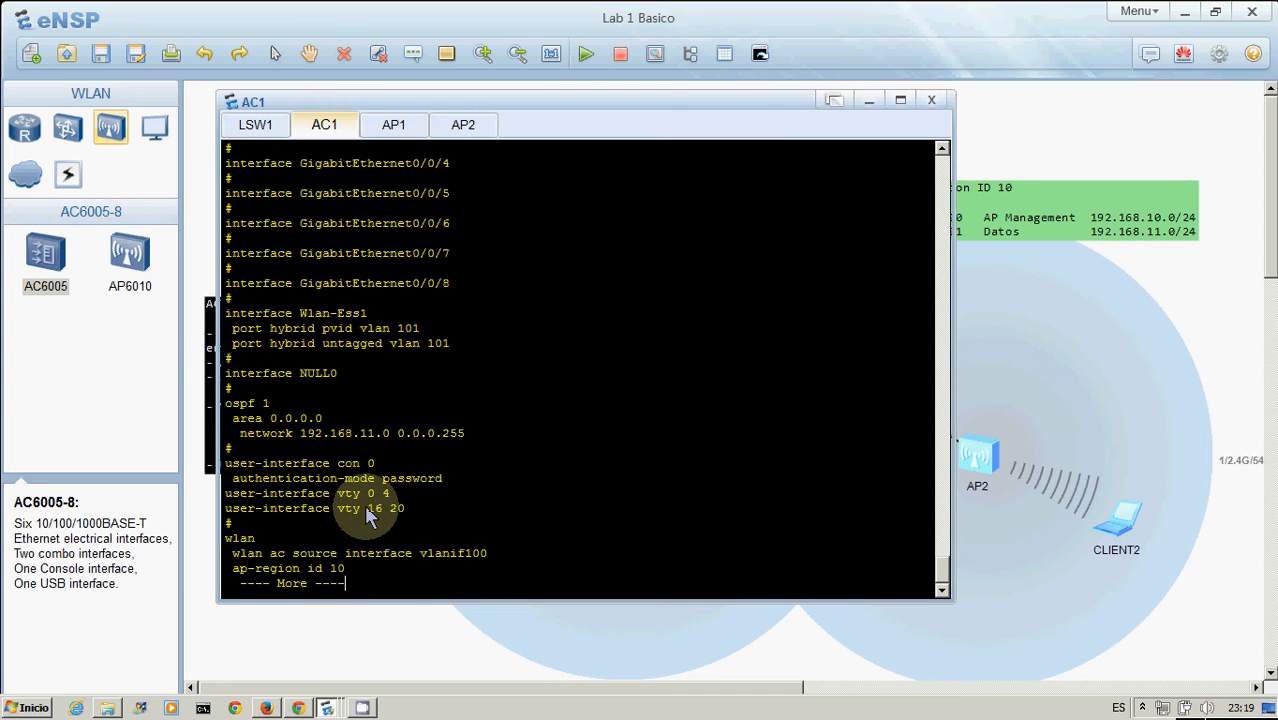
pyautogui.press('Return')
pyautogui.press('Return')
pyautogui.press('Return')
pyautogui.press('Return')
pyautogui.press('Return')
pyautogui.press('Return')
pyautogui.press('Return')
pyautogui.press('Return')
pyautogui.press('Return')
pyautogui.press('Return')
pyautogui.press('Return')
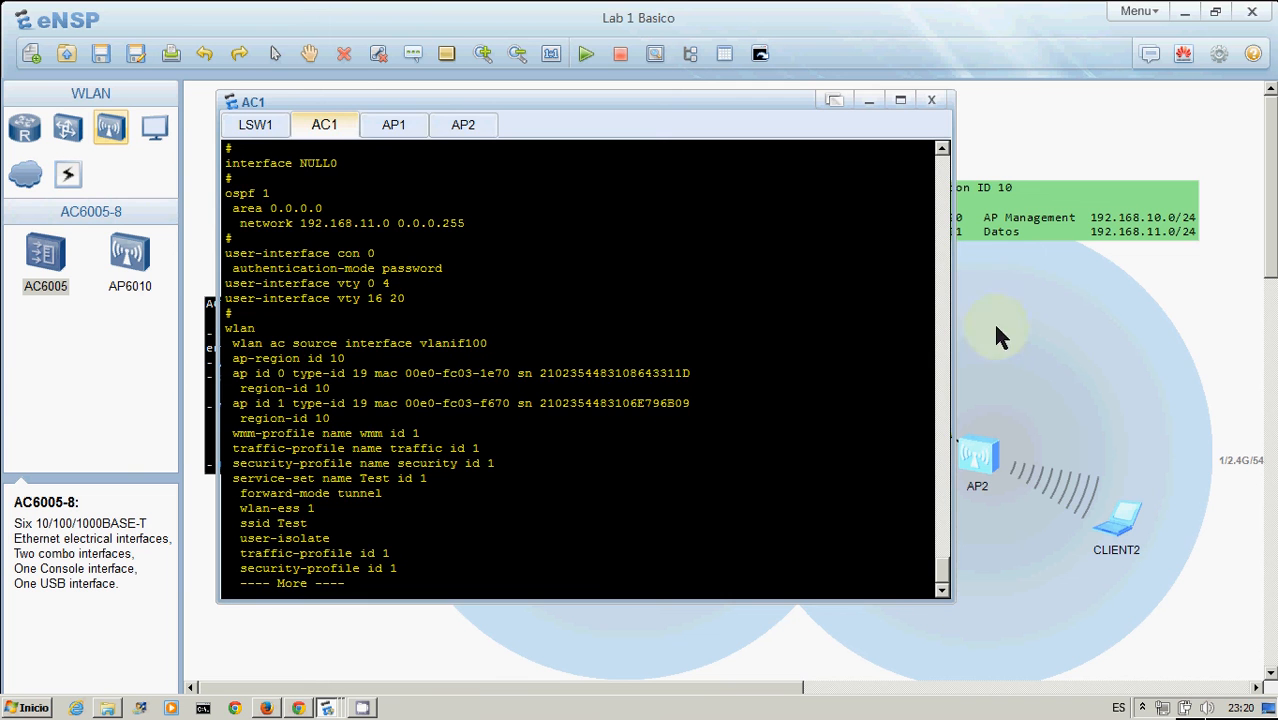
pyautogui.click(1204, 386)
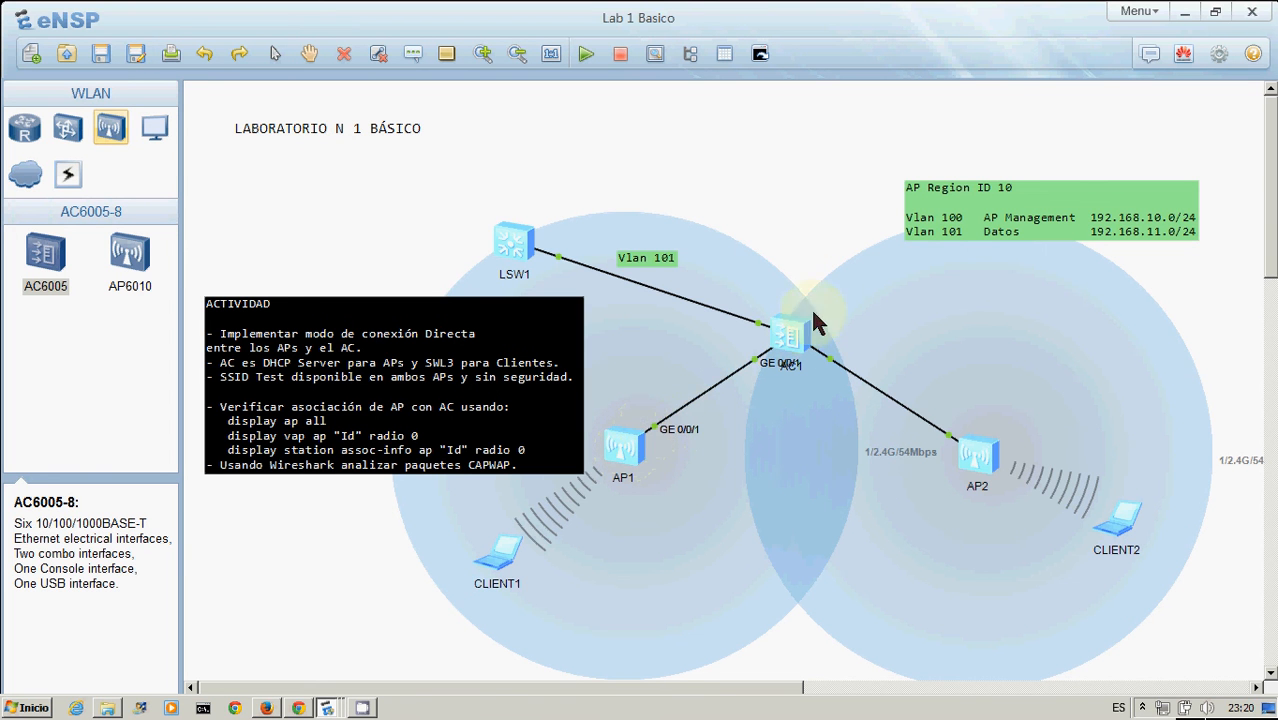
# Open the AC1 console briefly and close it again
pyautogui.doubleClick(800, 333)
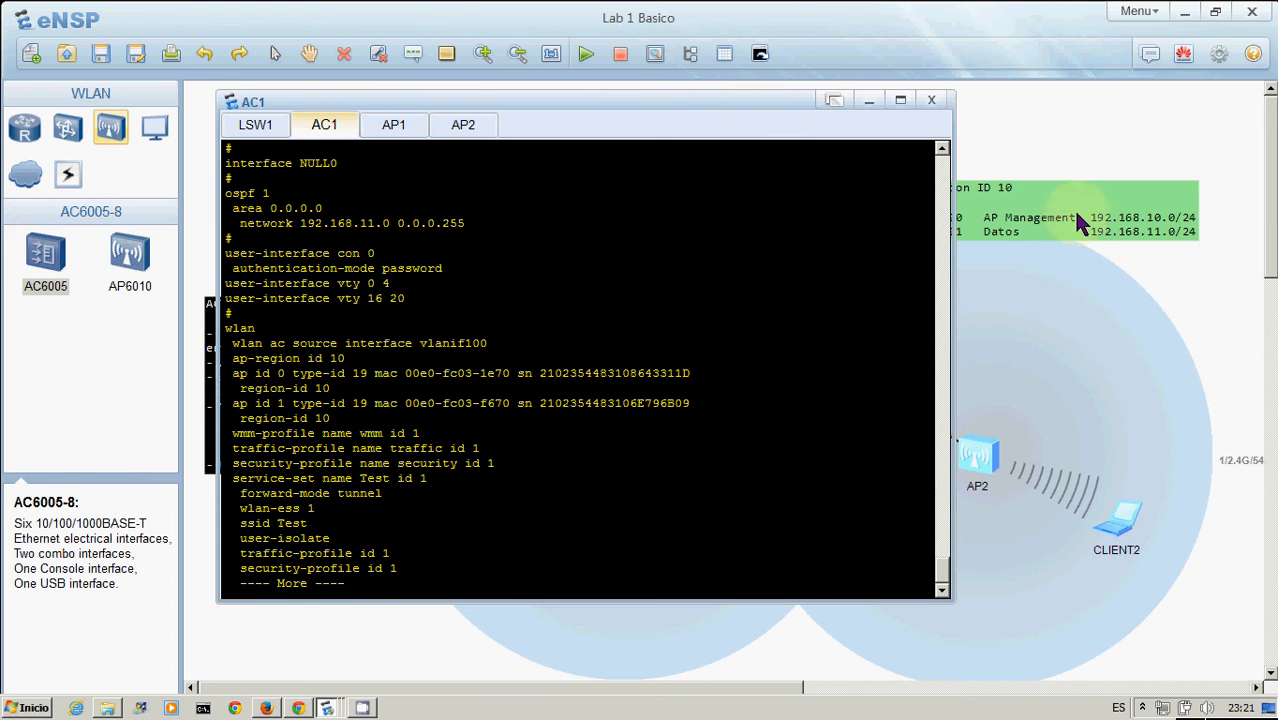
pyautogui.click(1078, 368)
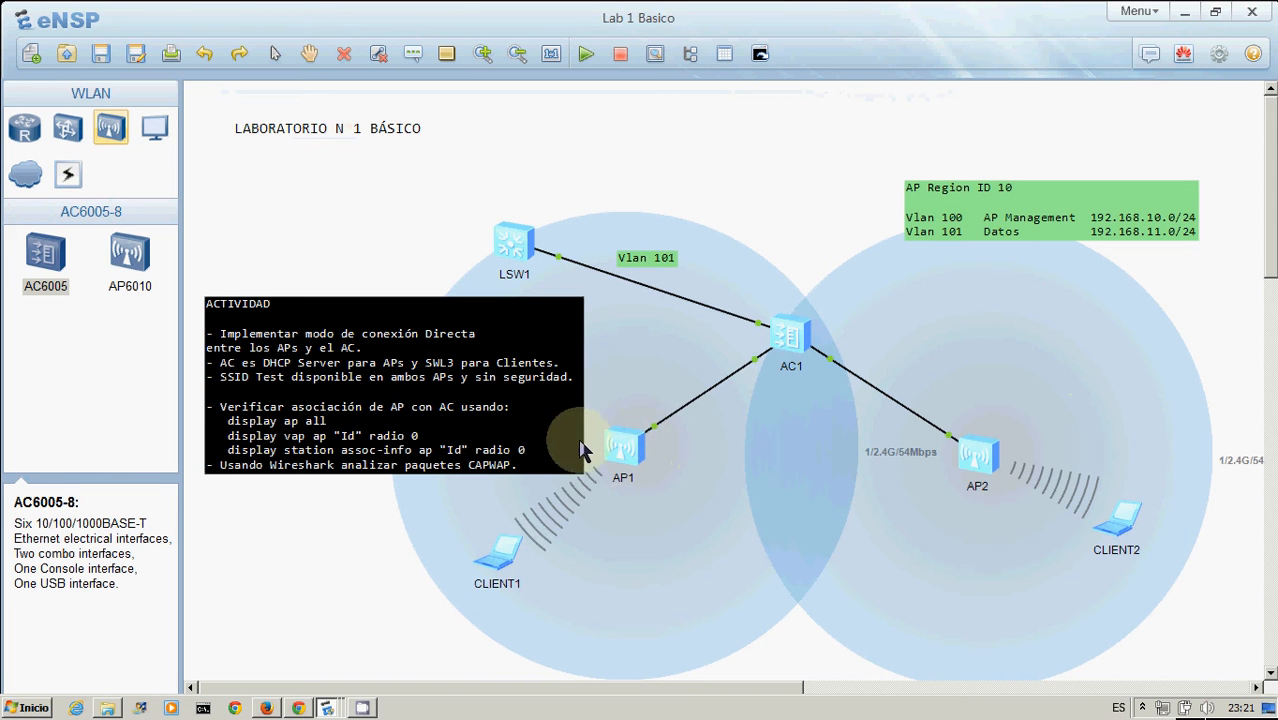
# Reopen the AC1 console and highlight the service-set's ssid Test, wlan-ess 1 and forward-mode tunnel lines
pyautogui.doubleClick(790, 335)
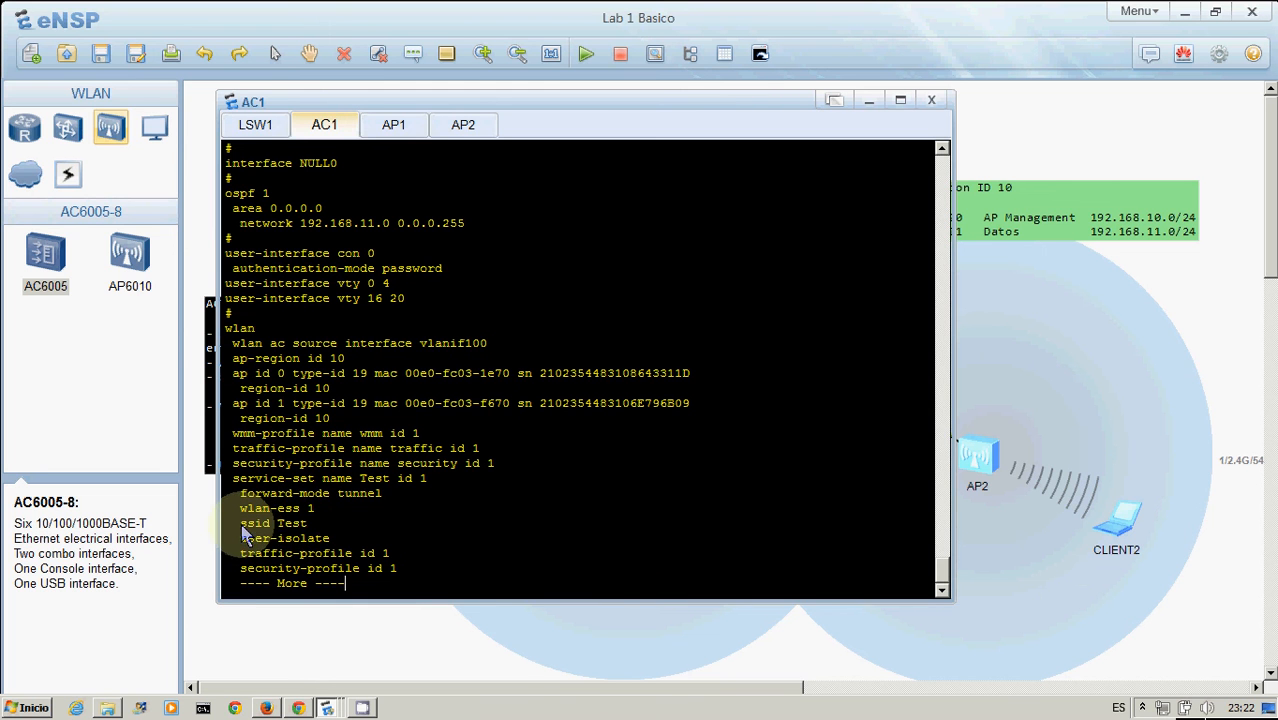
pyautogui.moveTo(241, 529); pyautogui.dragTo(318, 532)
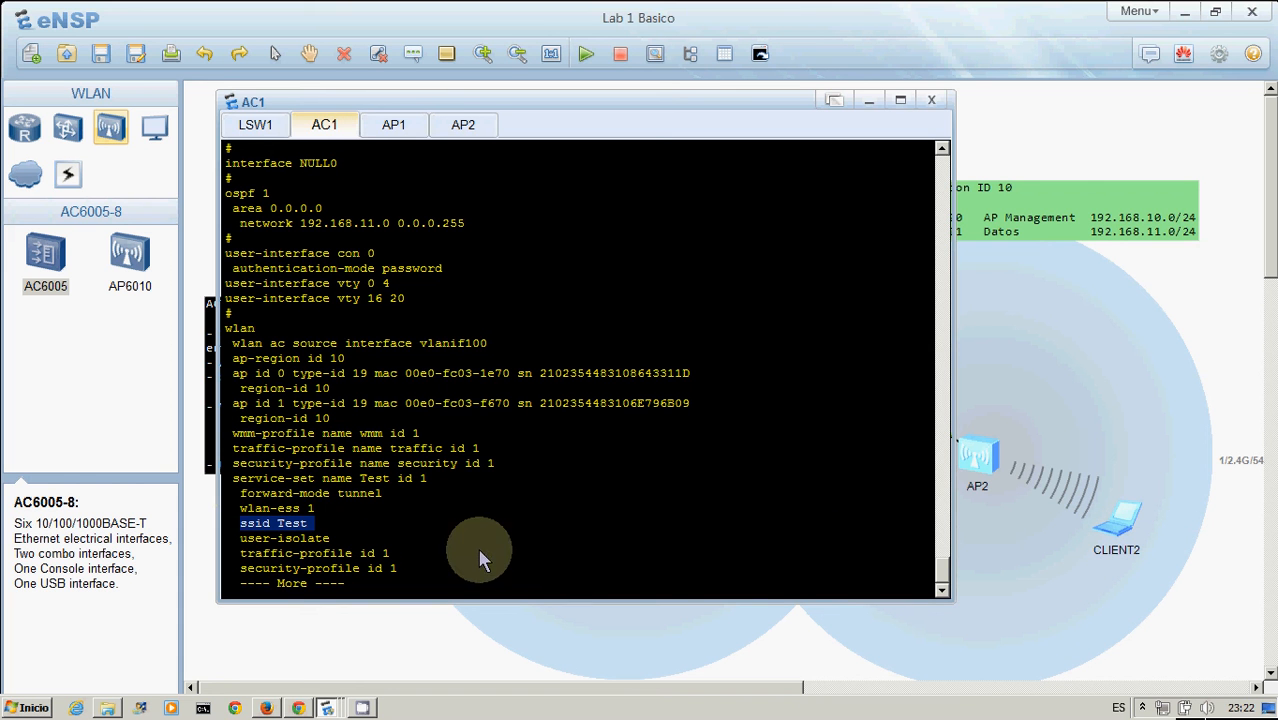
pyautogui.click(377, 536)
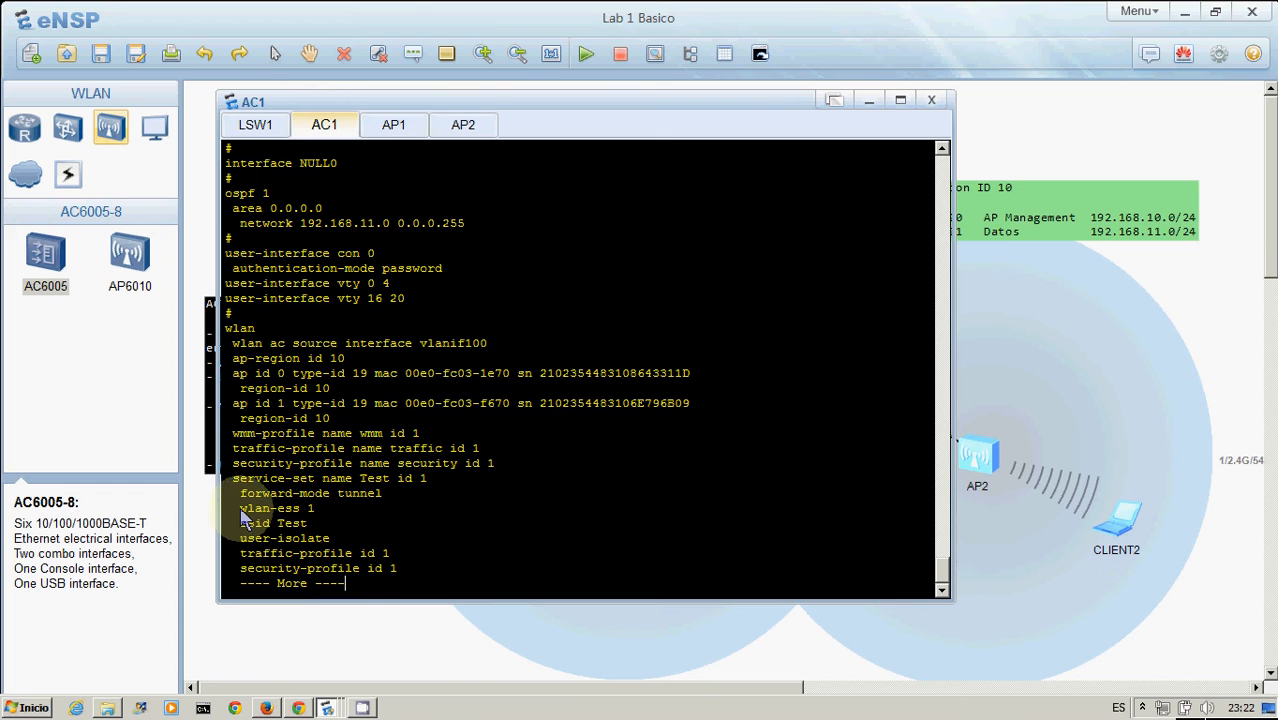
pyautogui.moveTo(241, 512); pyautogui.dragTo(318, 511)
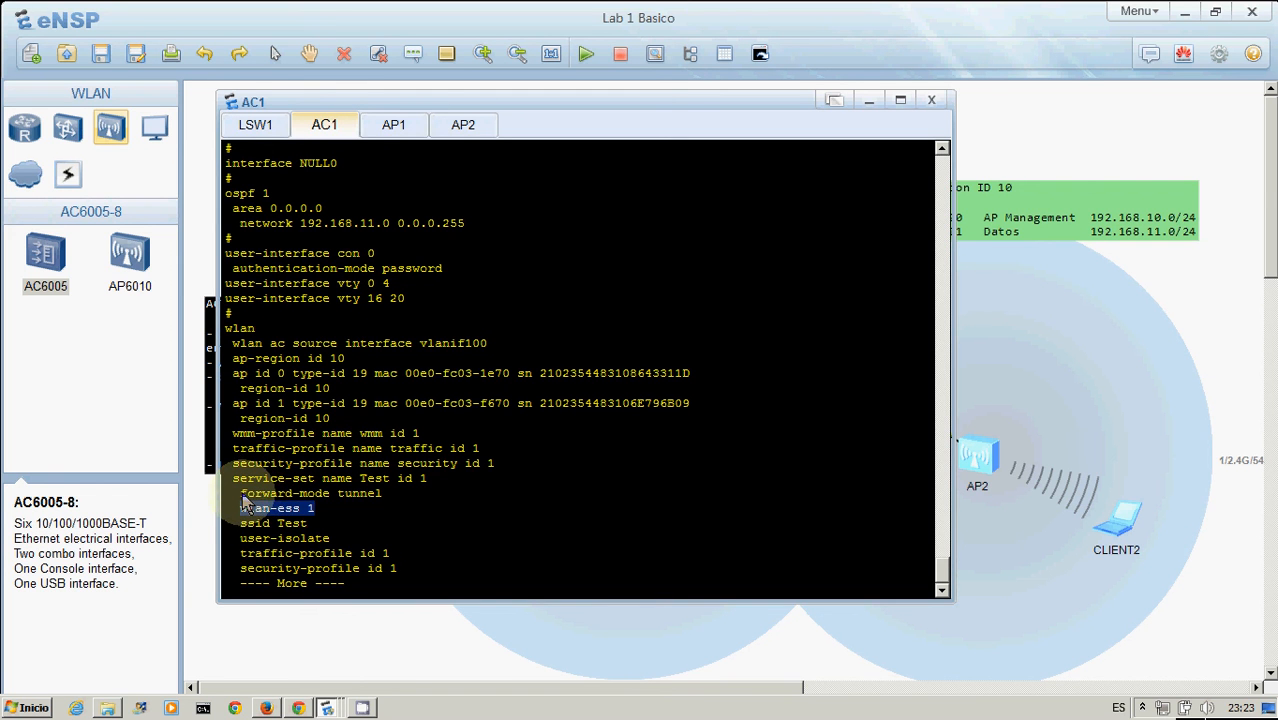
pyautogui.moveTo(242, 495); pyautogui.dragTo(408, 512)
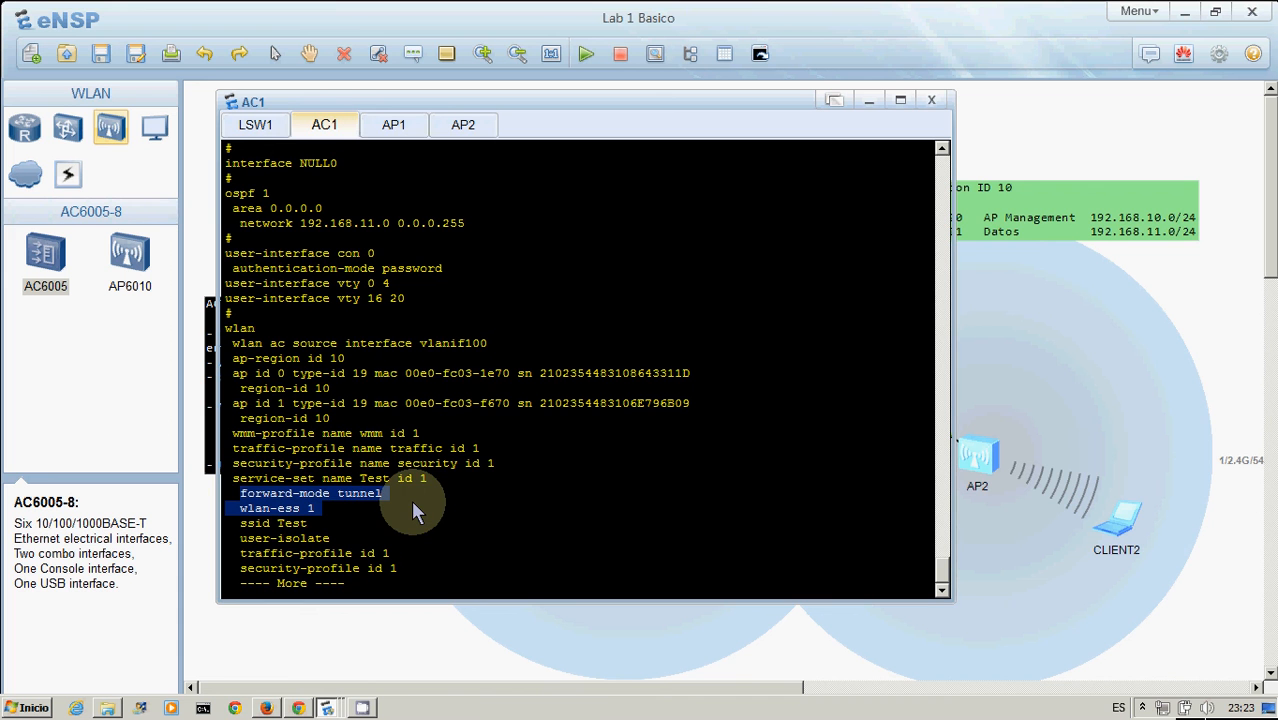
pyautogui.click(411, 500)
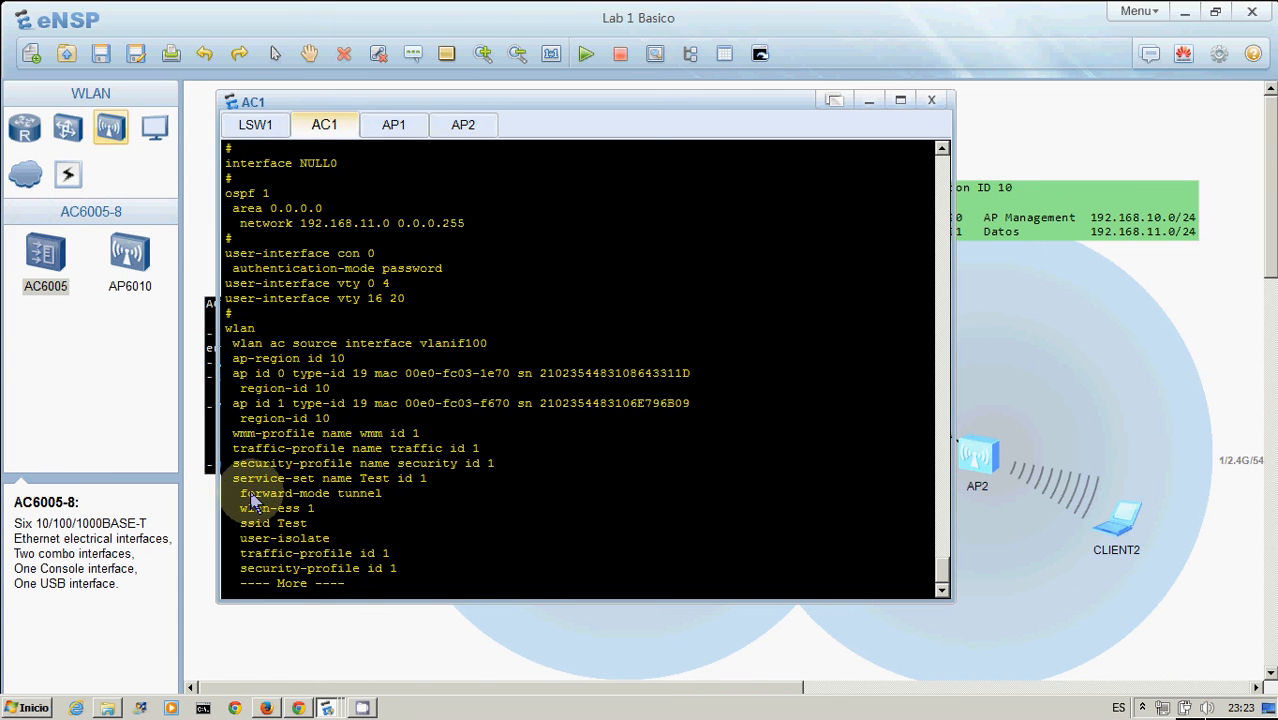
pyautogui.moveTo(243, 496); pyautogui.dragTo(386, 495)
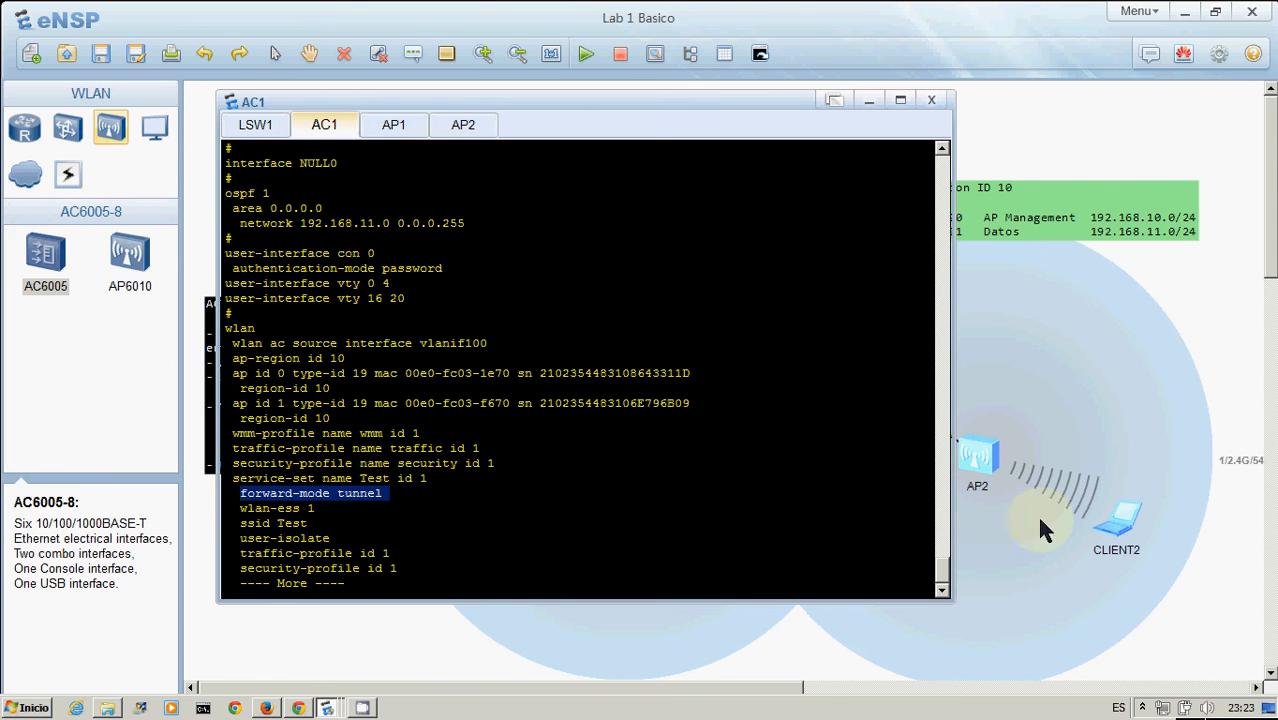
pyautogui.click(1157, 451)
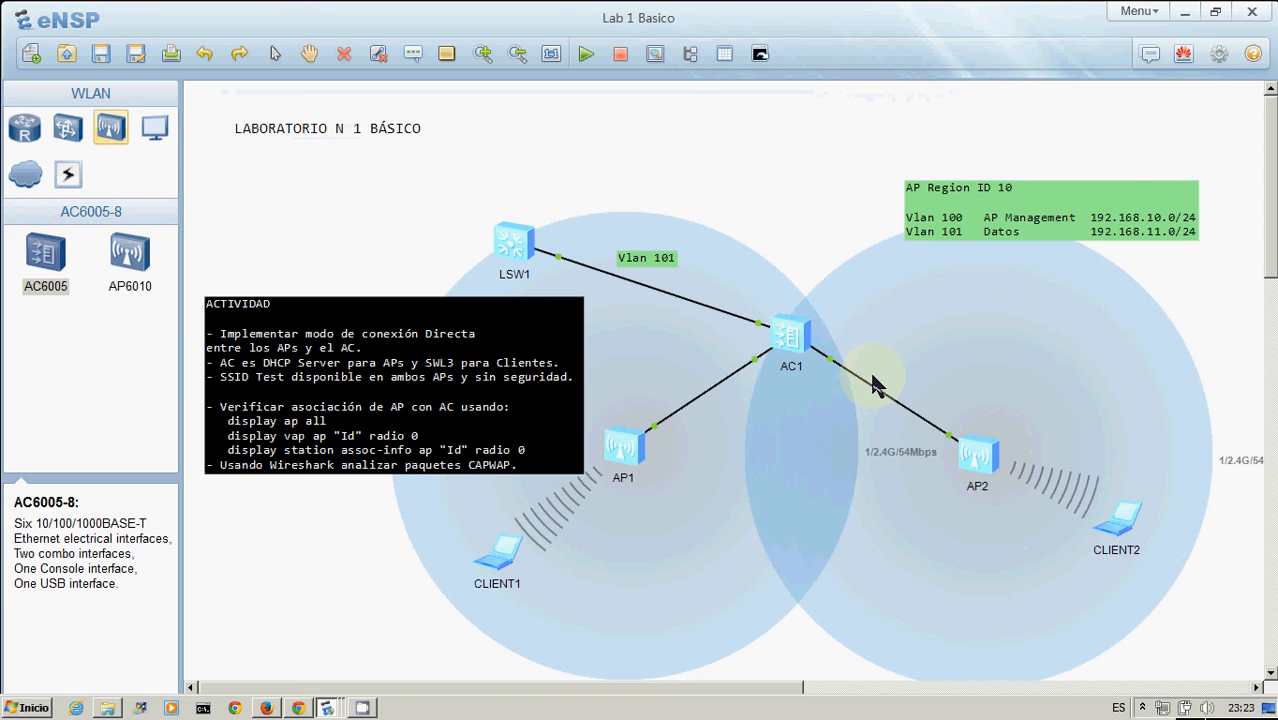
# Page the AC1 configuration to its end through the service-vlan, radio-profile and AP radio bindings
pyautogui.doubleClick(795, 330)
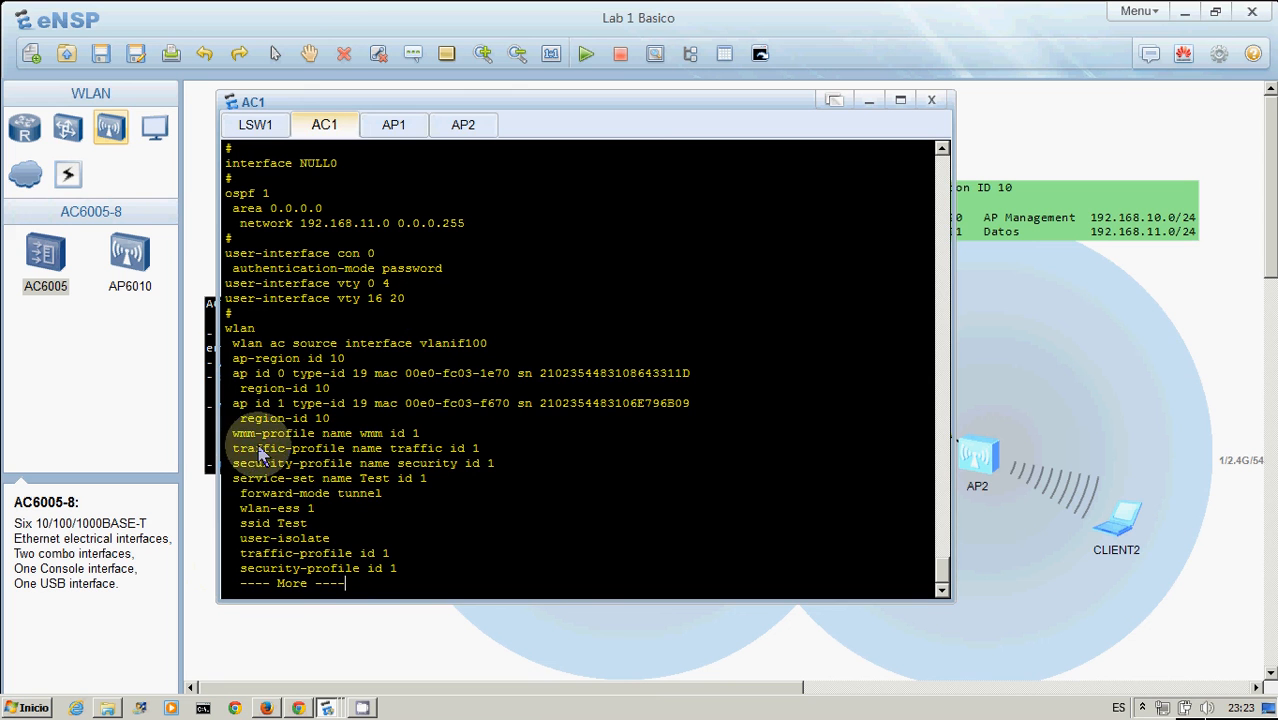
pyautogui.press('Return')
pyautogui.press('Return')
pyautogui.press('Return')
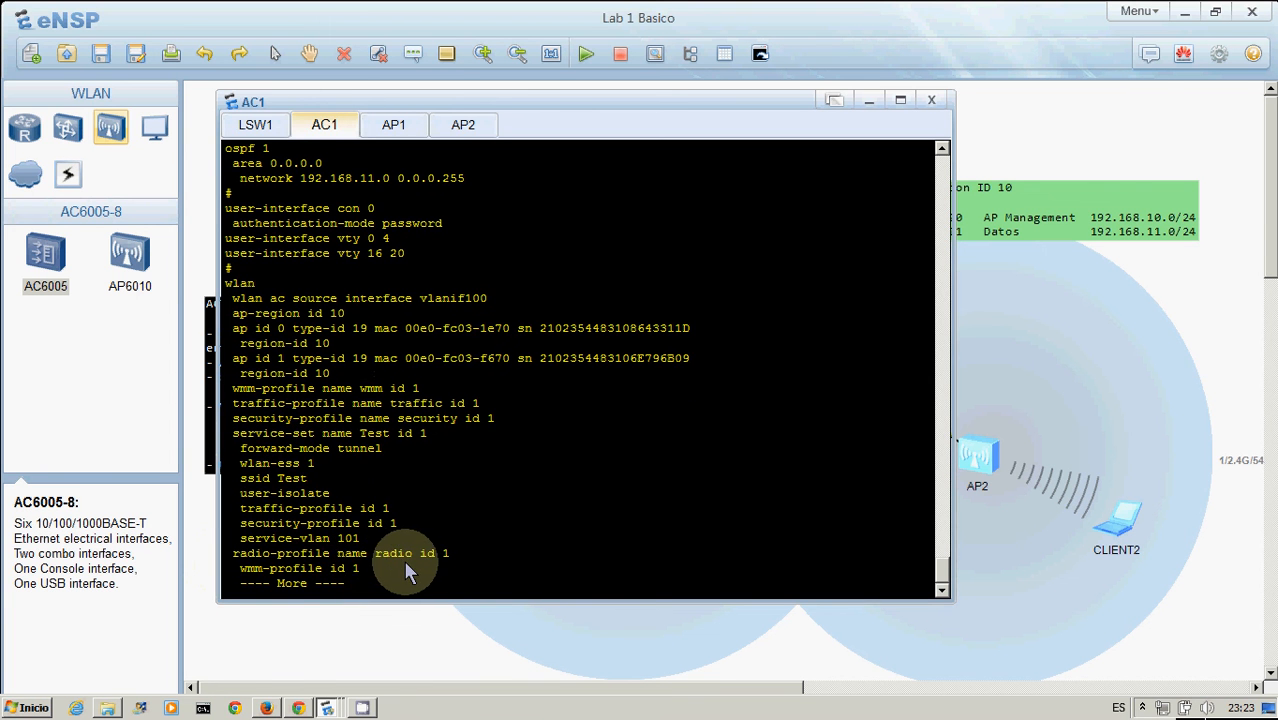
pyautogui.press('Return')
pyautogui.press('Return')
pyautogui.press('Return')
pyautogui.press('Return')
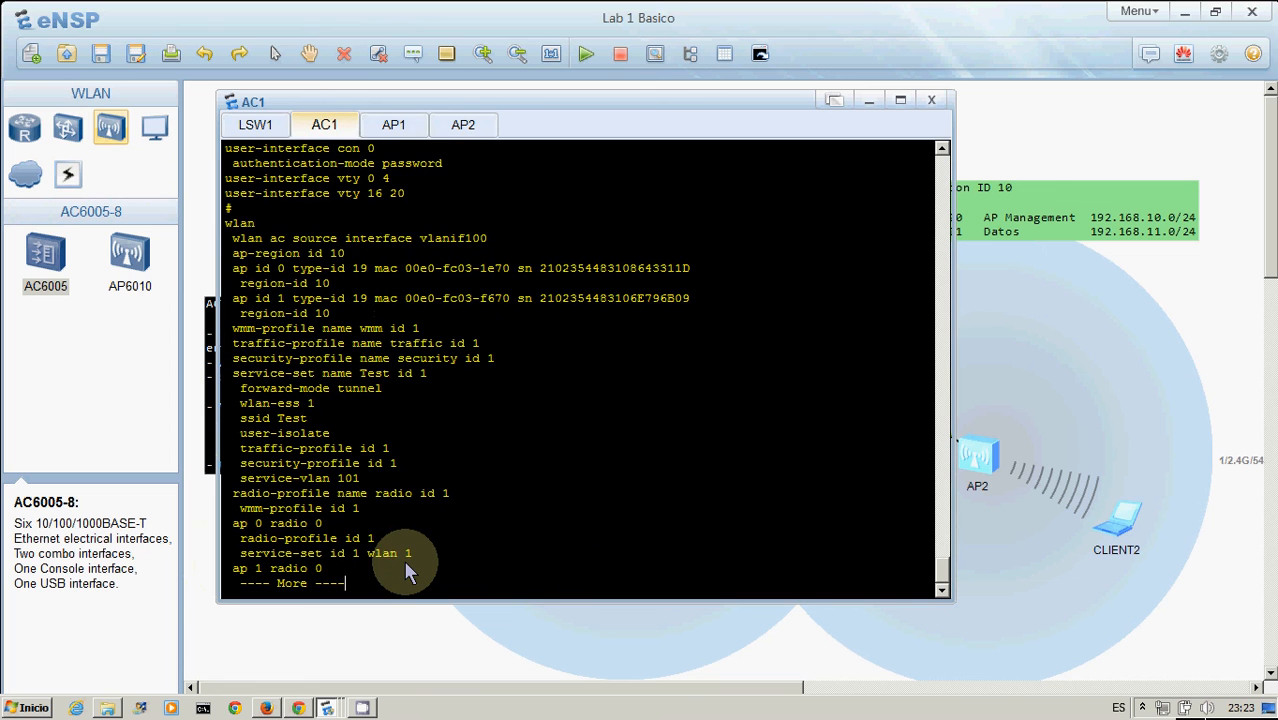
pyautogui.press('Return')
pyautogui.press('Return')
pyautogui.press('Return')
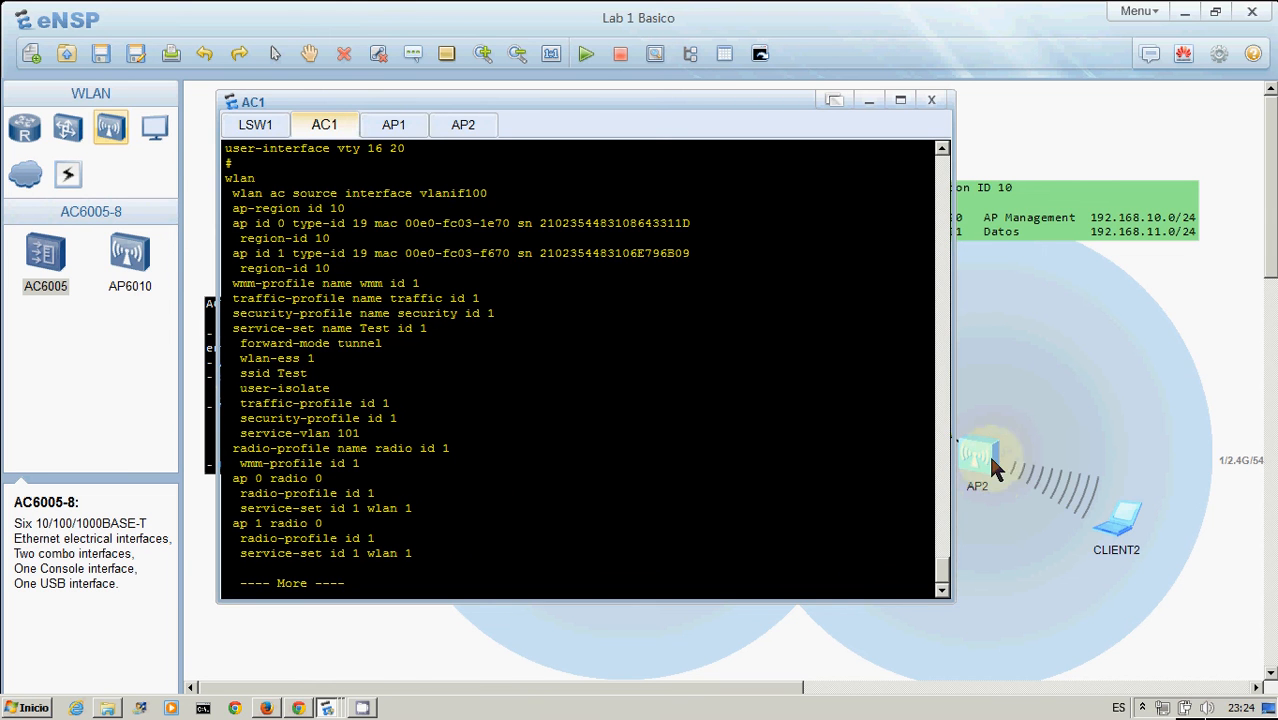
pyautogui.press('space')
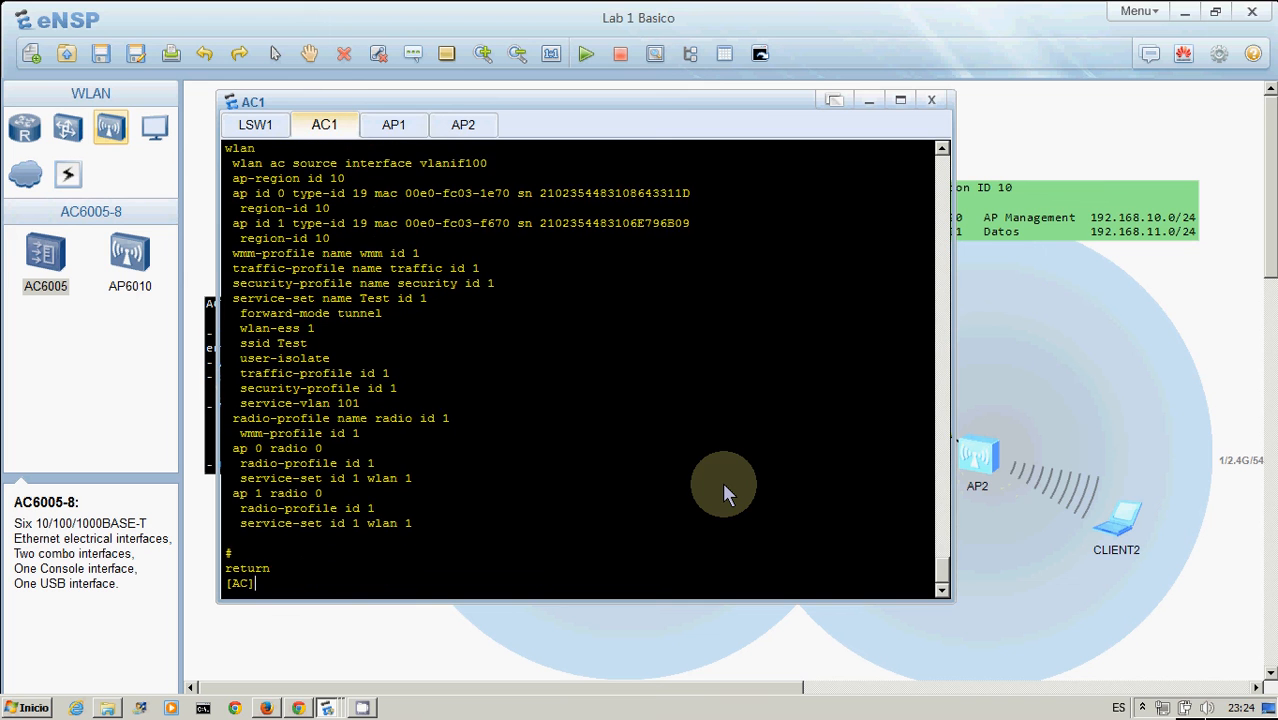
pyautogui.press('Return')
pyautogui.press('Return')
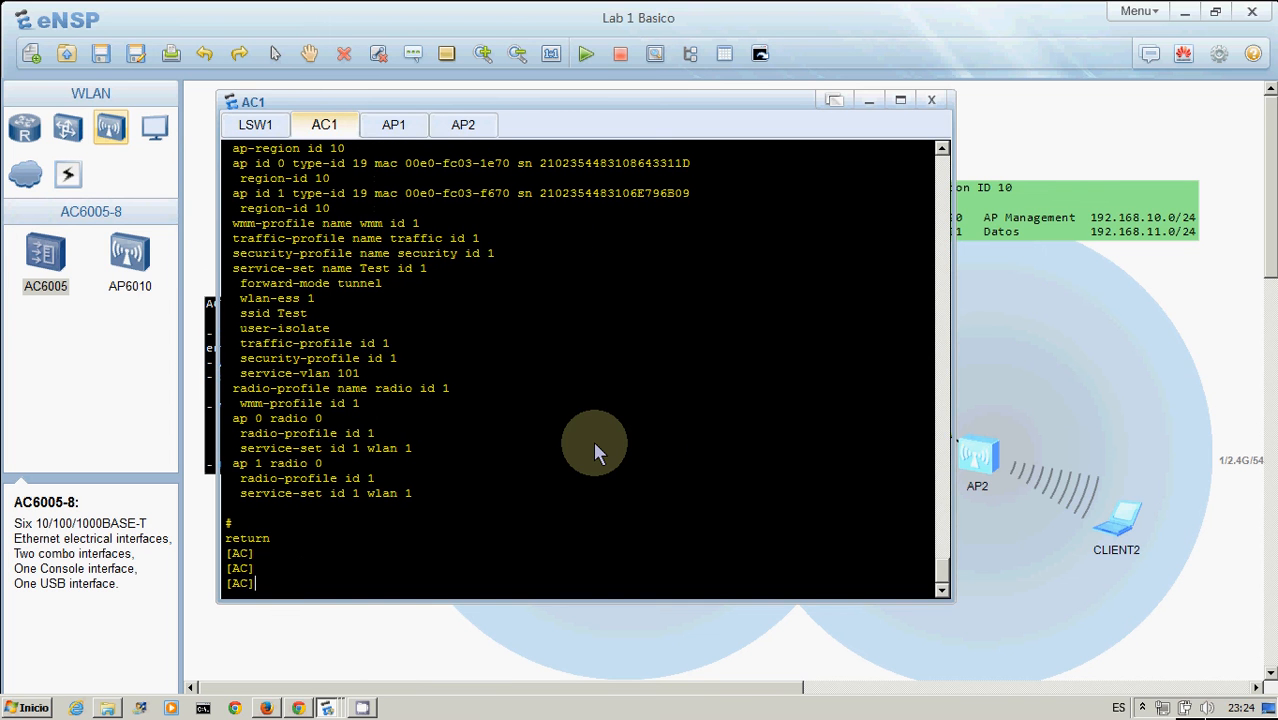
pyautogui.click(1052, 366)
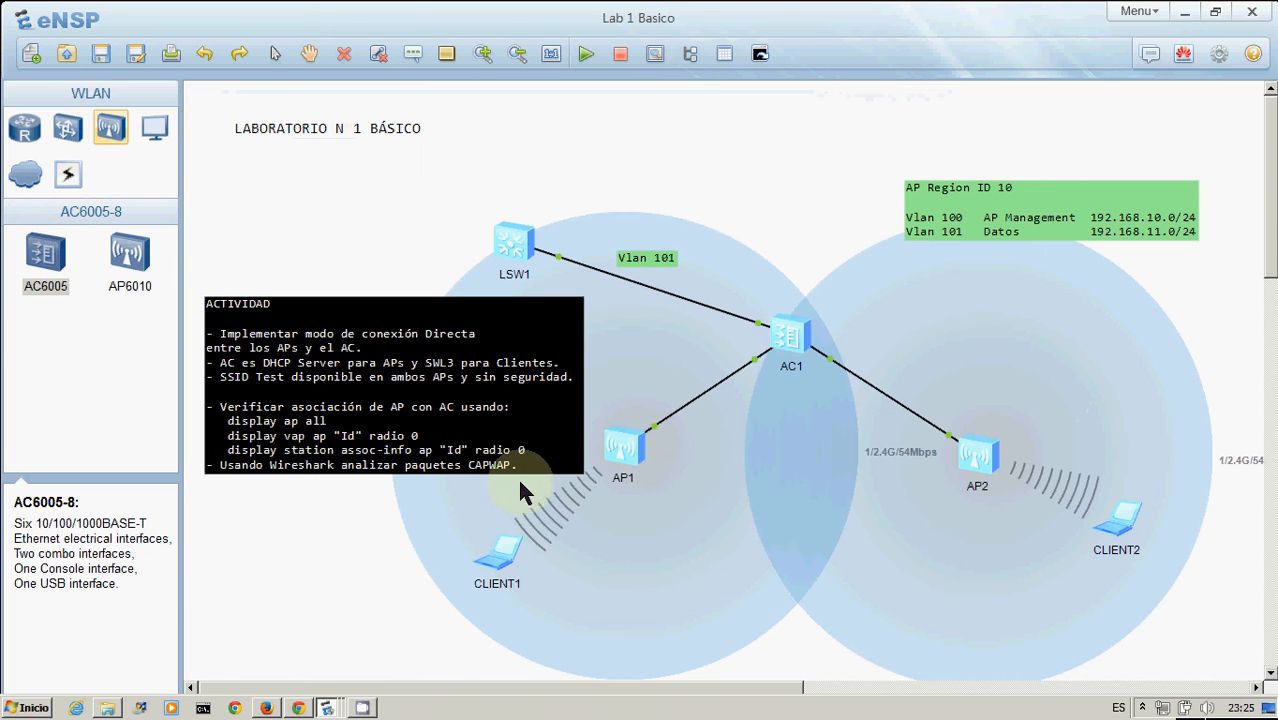
# Stop AP1 and start the device again
pyautogui.rightClick(632, 444)
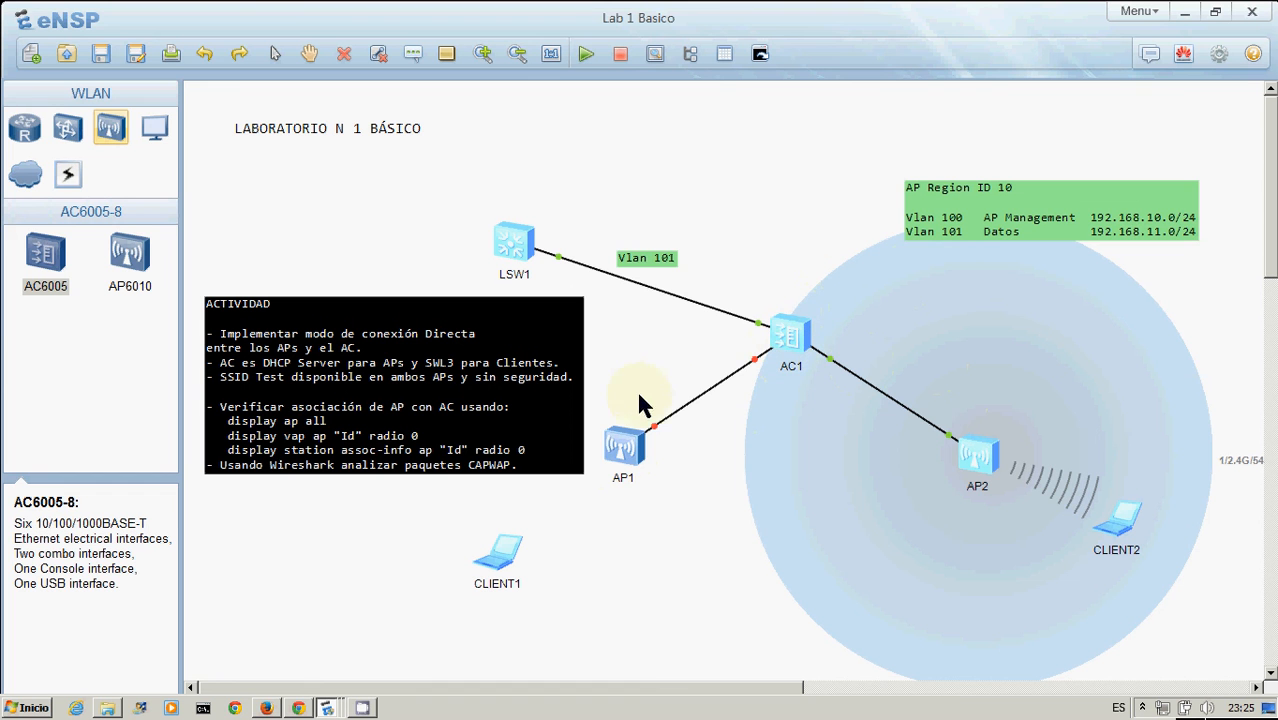
pyautogui.rightClick(628, 455)
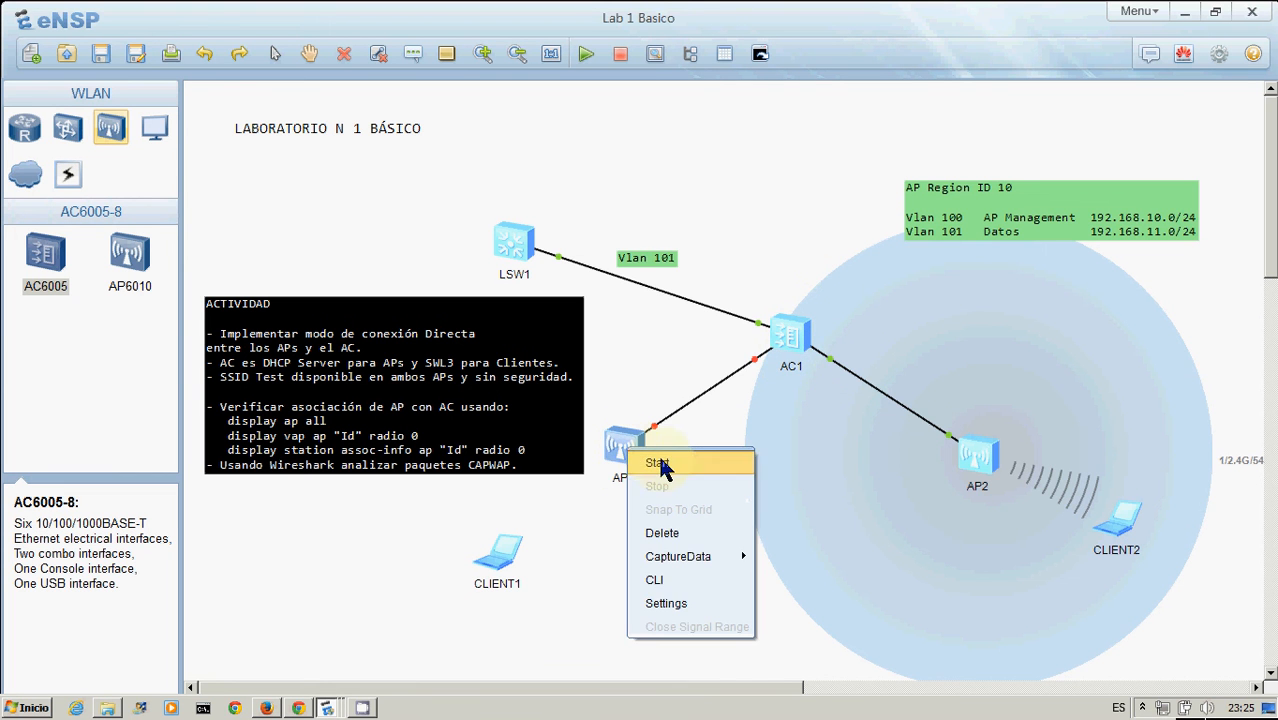
pyautogui.click(660, 463)
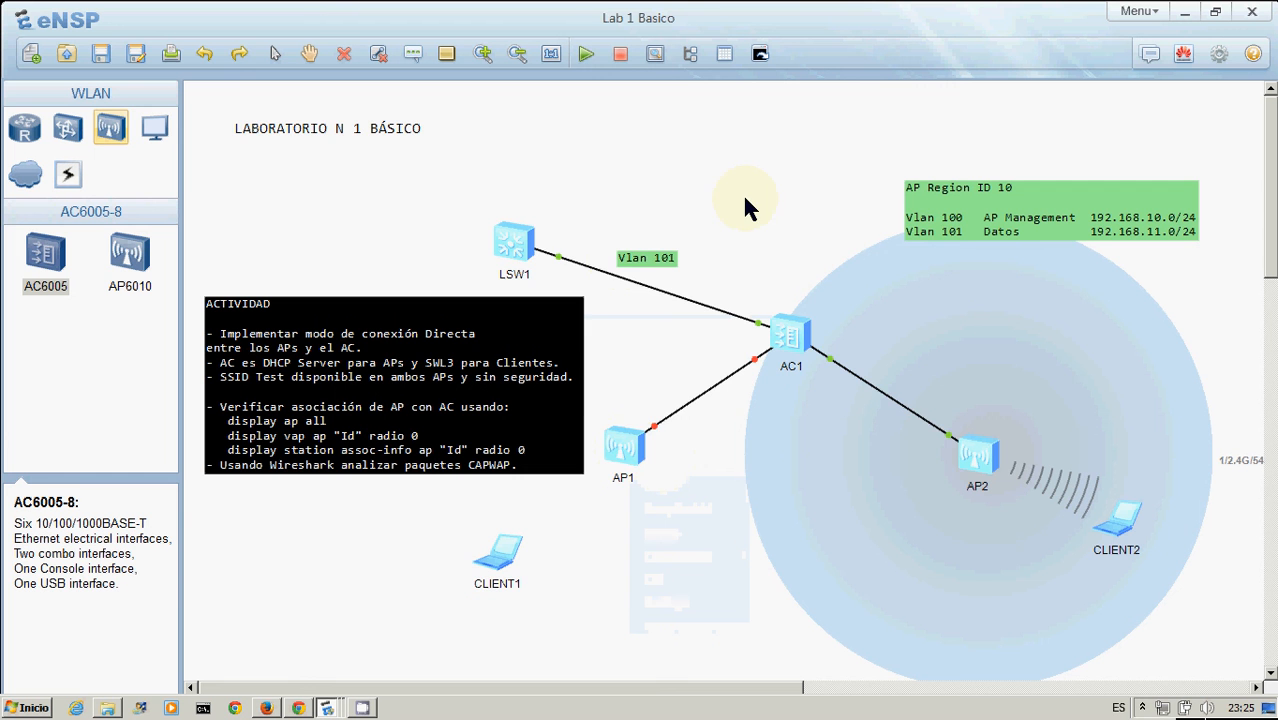
# Open the AP1 console and follow its boot until the user prompt appears
pyautogui.doubleClick(625, 447)
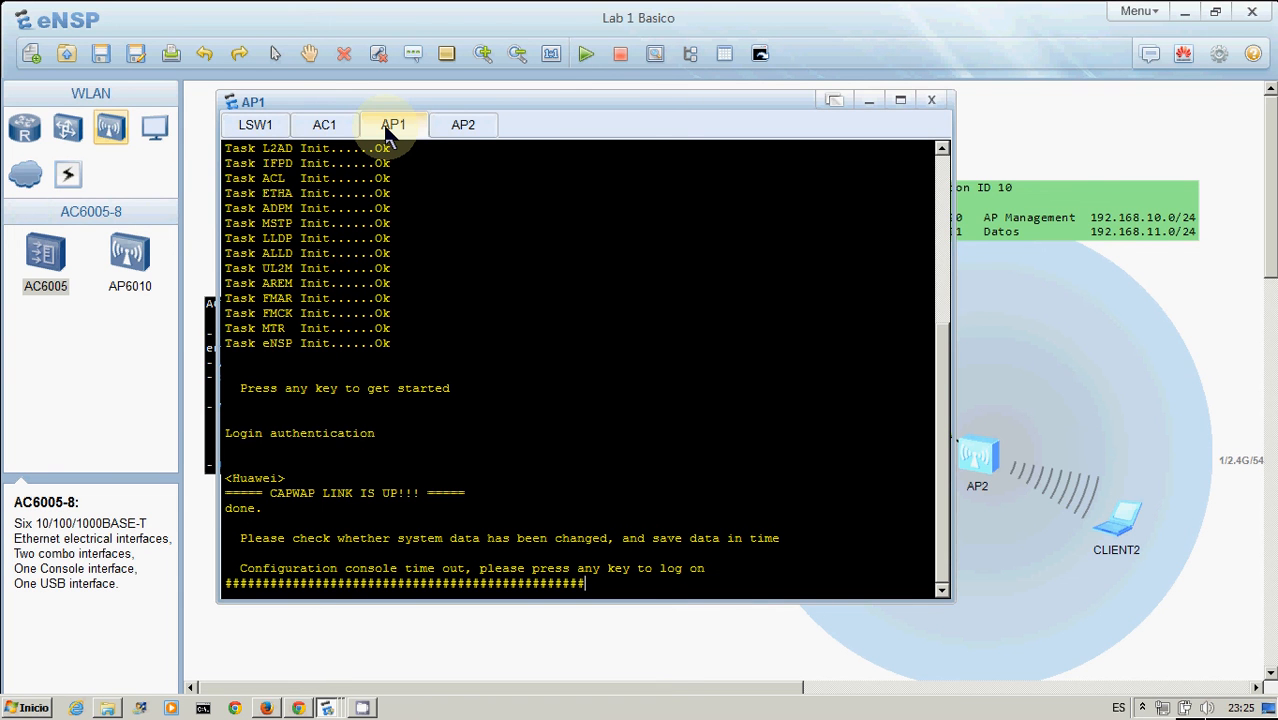
pyautogui.click(930, 170)
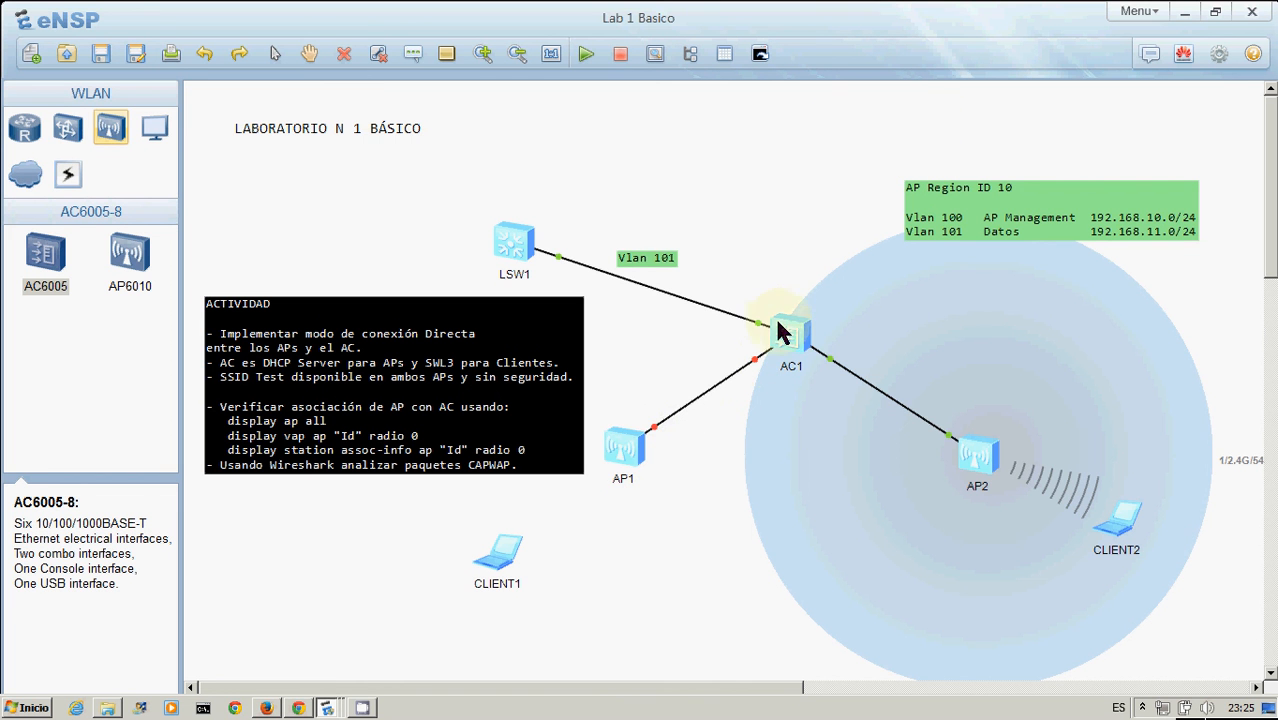
pyautogui.doubleClick(622, 460)
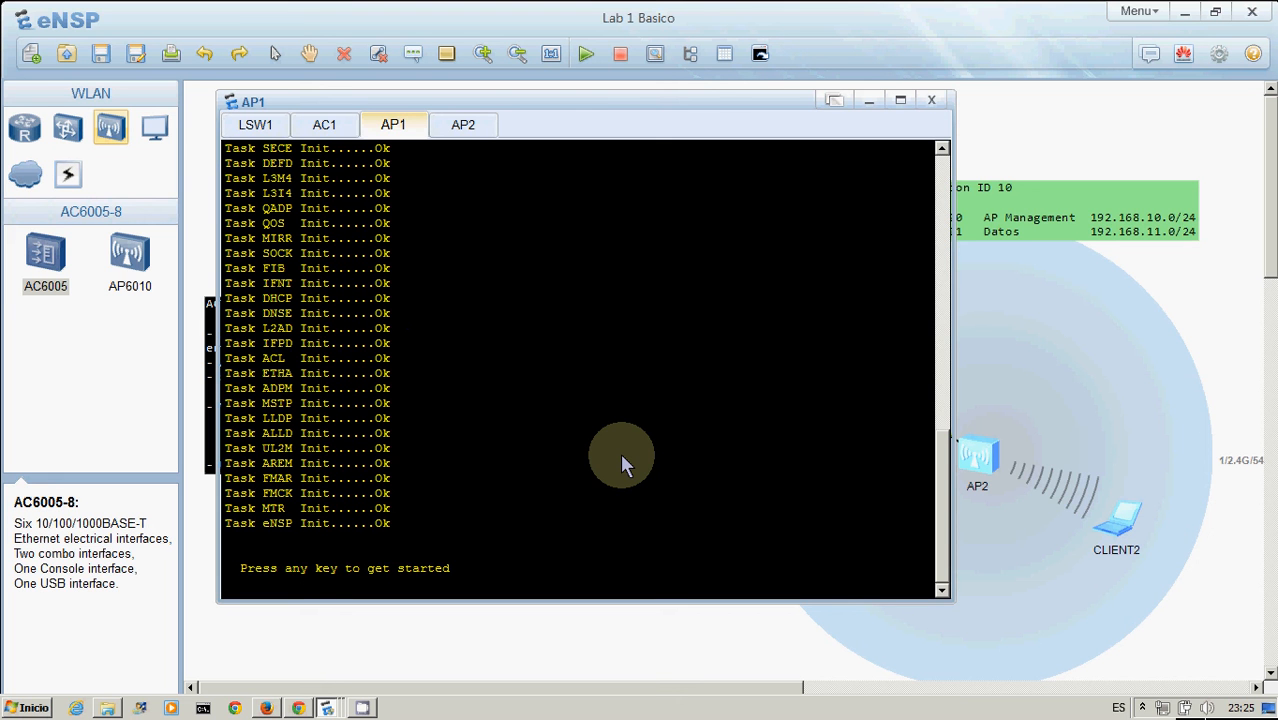
pyautogui.press('Return')
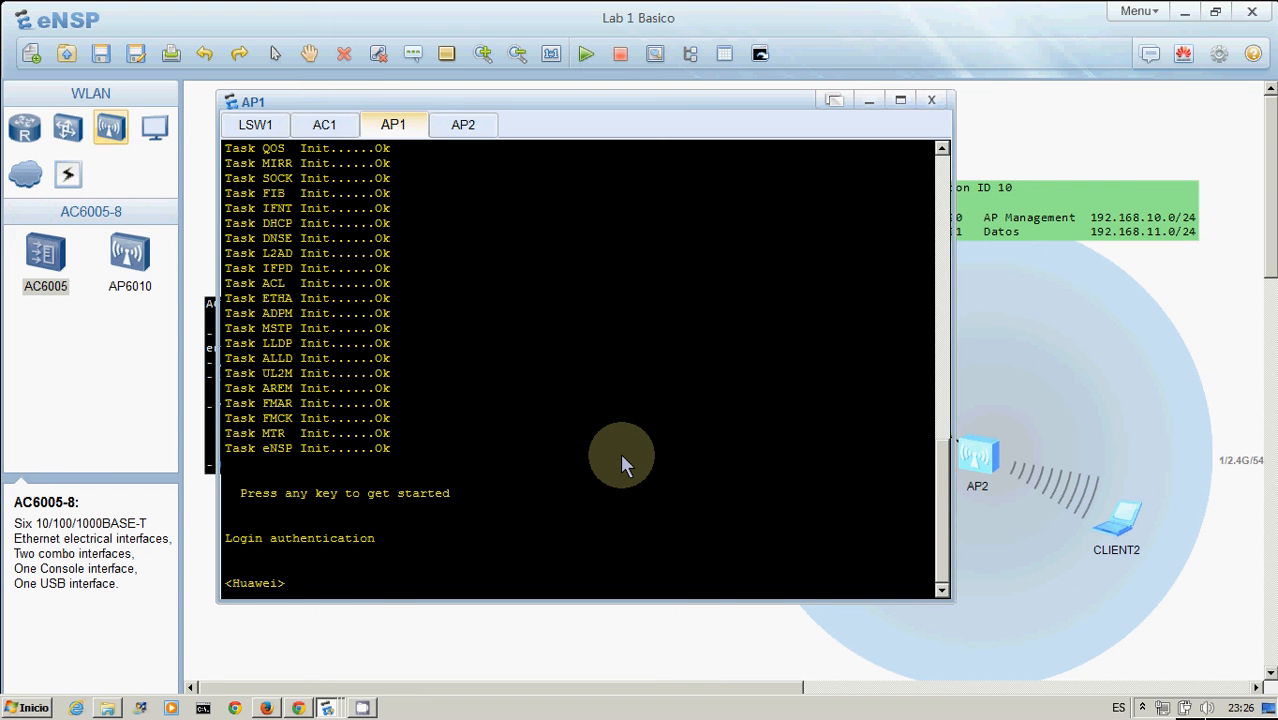
pyautogui.click(1170, 280)
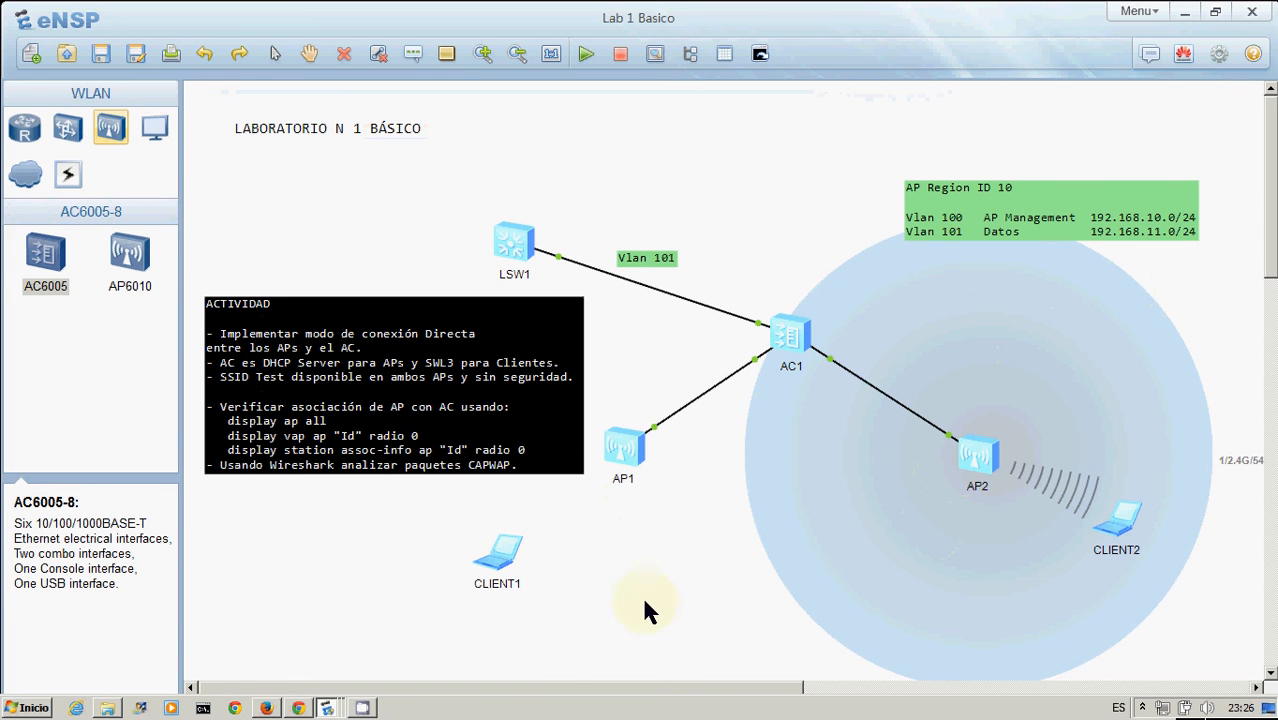
# Check the AP1 console, then switch to the AP2 console and wake its command prompt
pyautogui.doubleClick(637, 461)
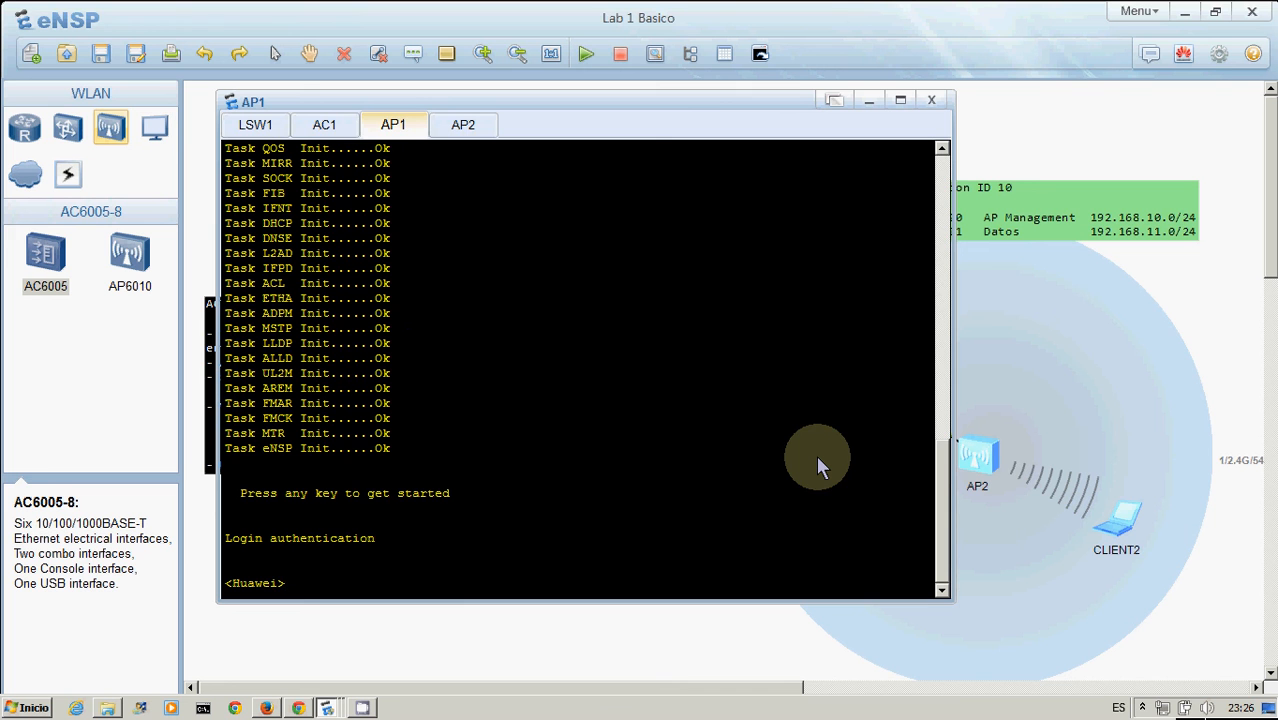
pyautogui.click(1198, 337)
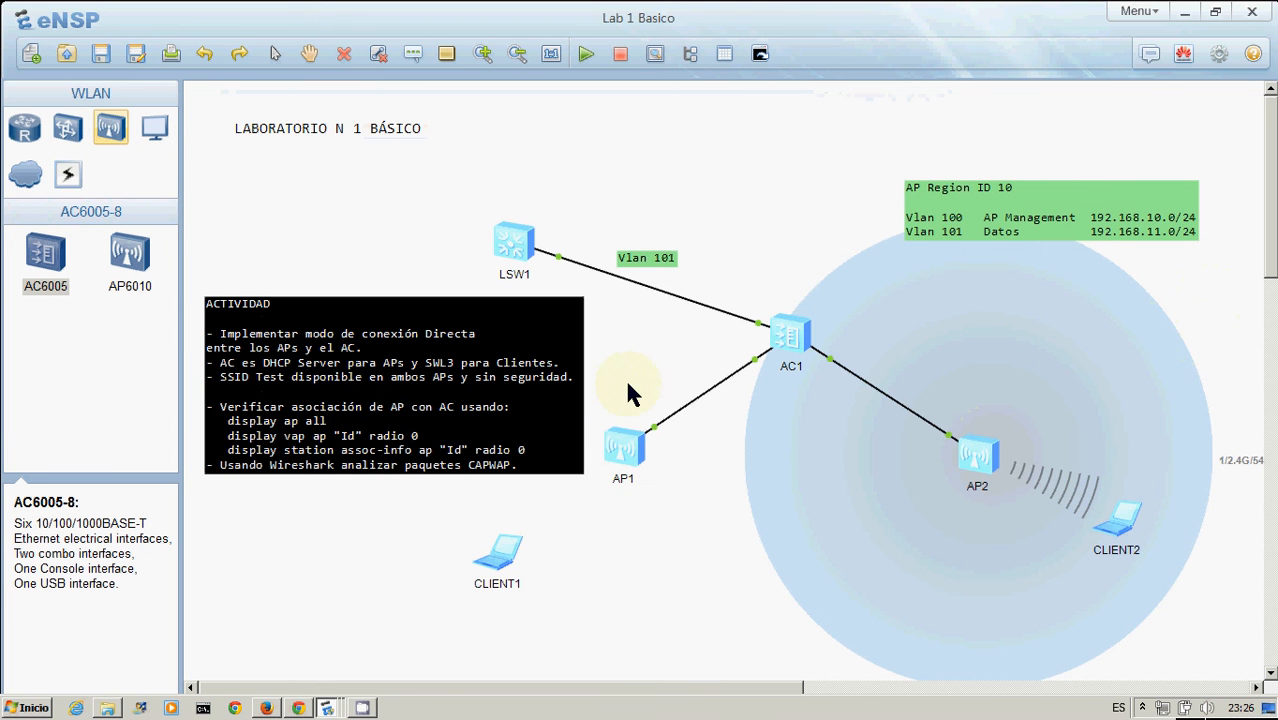
pyautogui.doubleClick(628, 456)
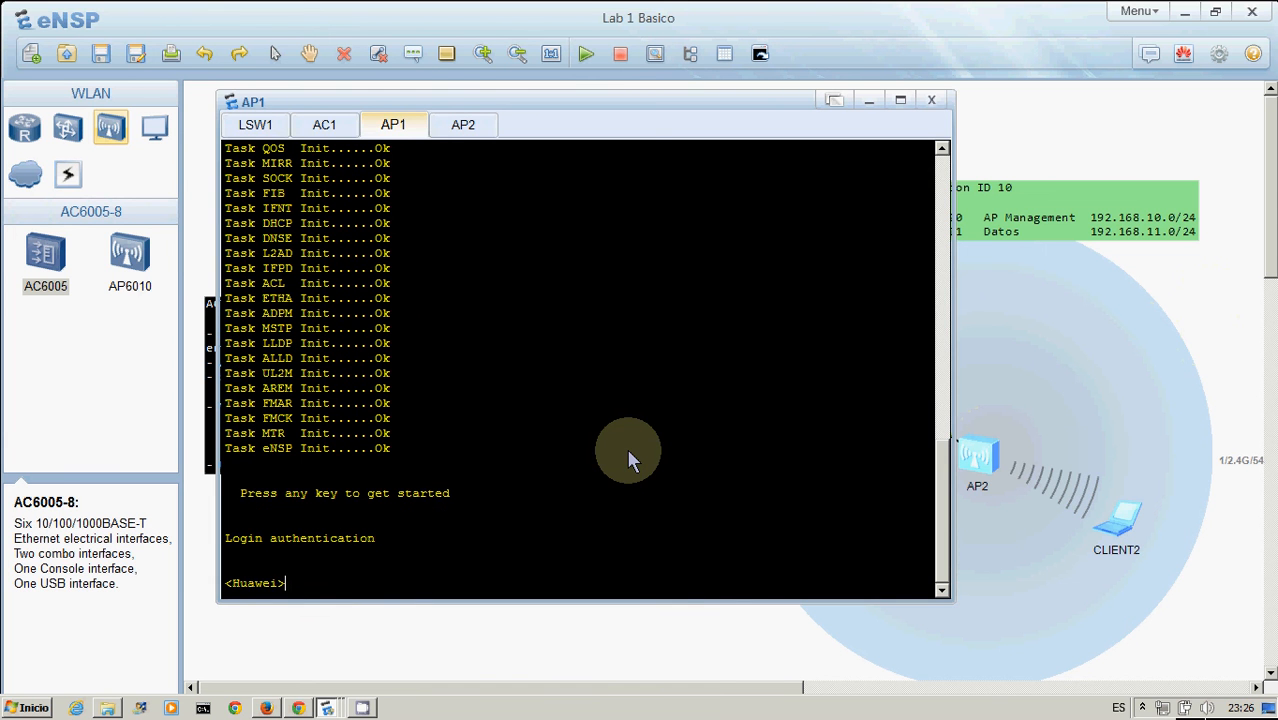
pyautogui.click(465, 126)
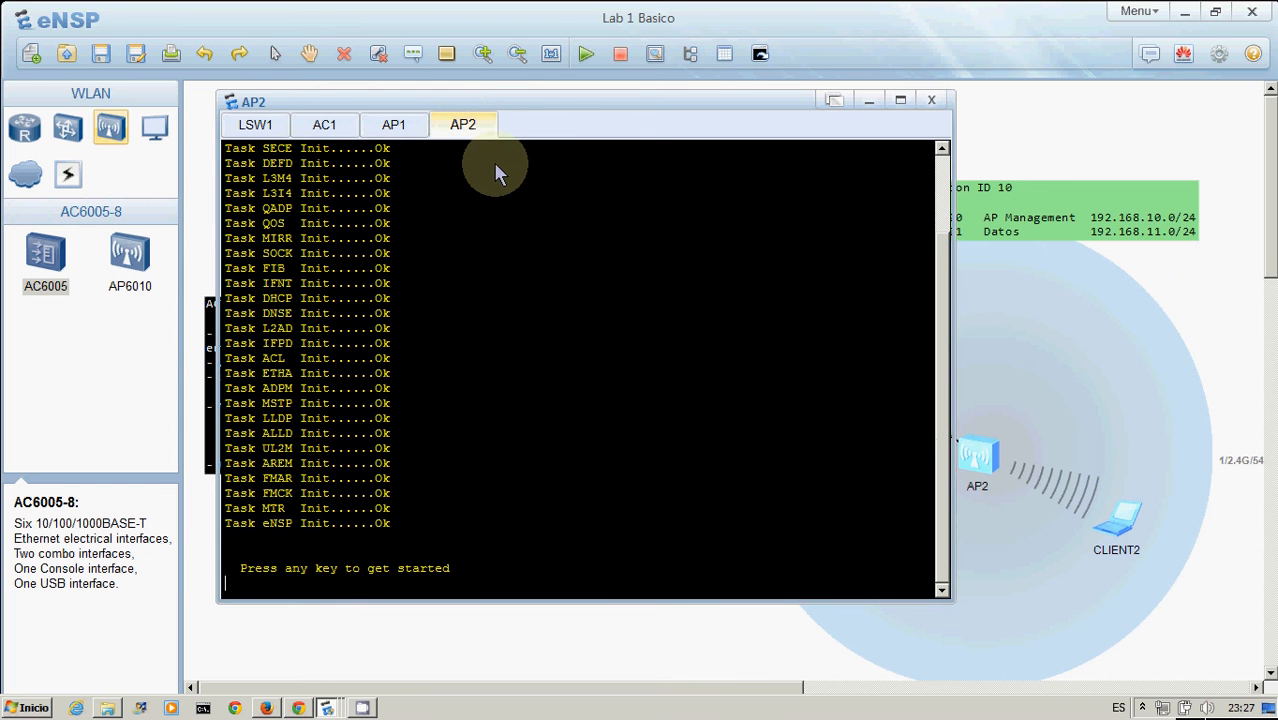
pyautogui.press('Return')
pyautogui.press('Return')
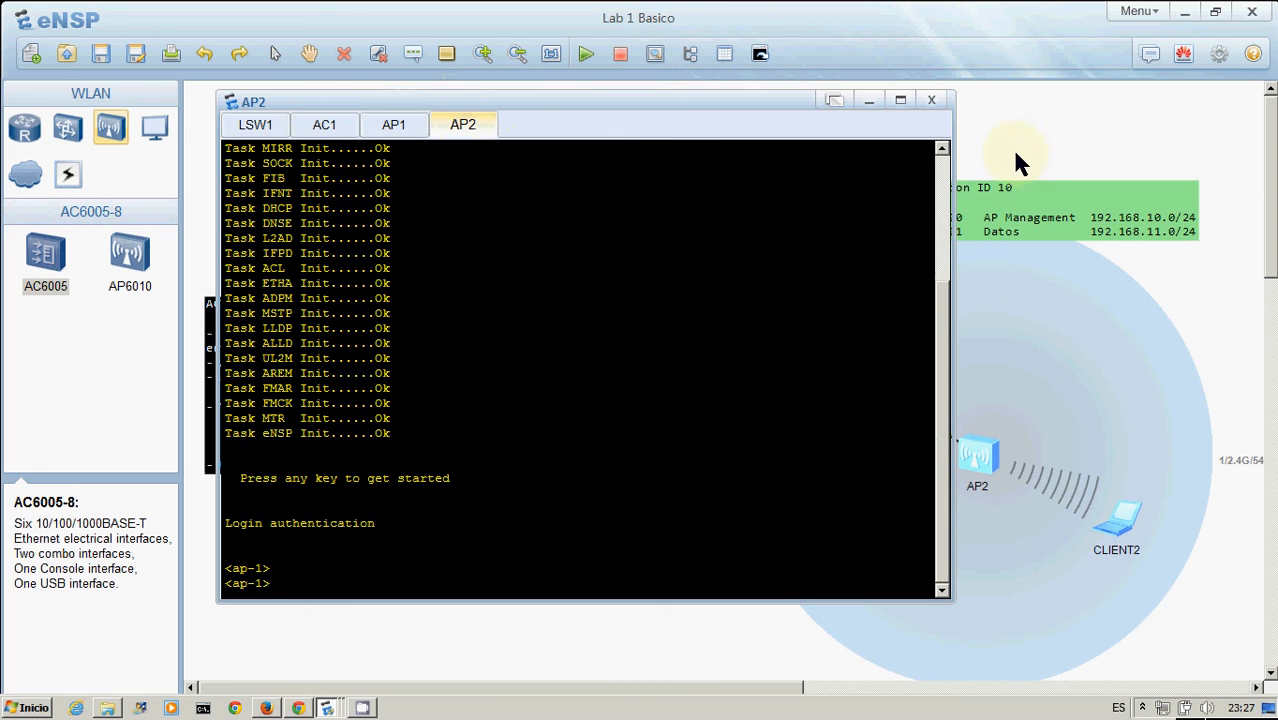
pyautogui.click(405, 125)
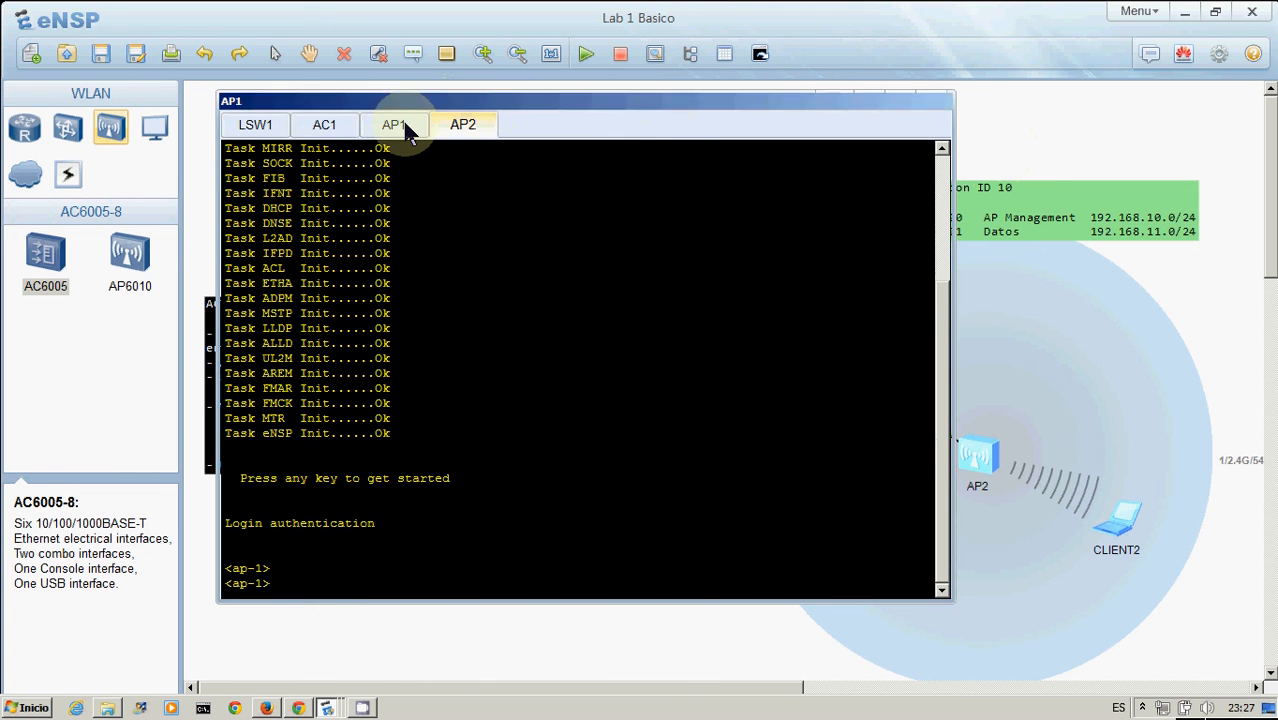
pyautogui.click(1030, 124)
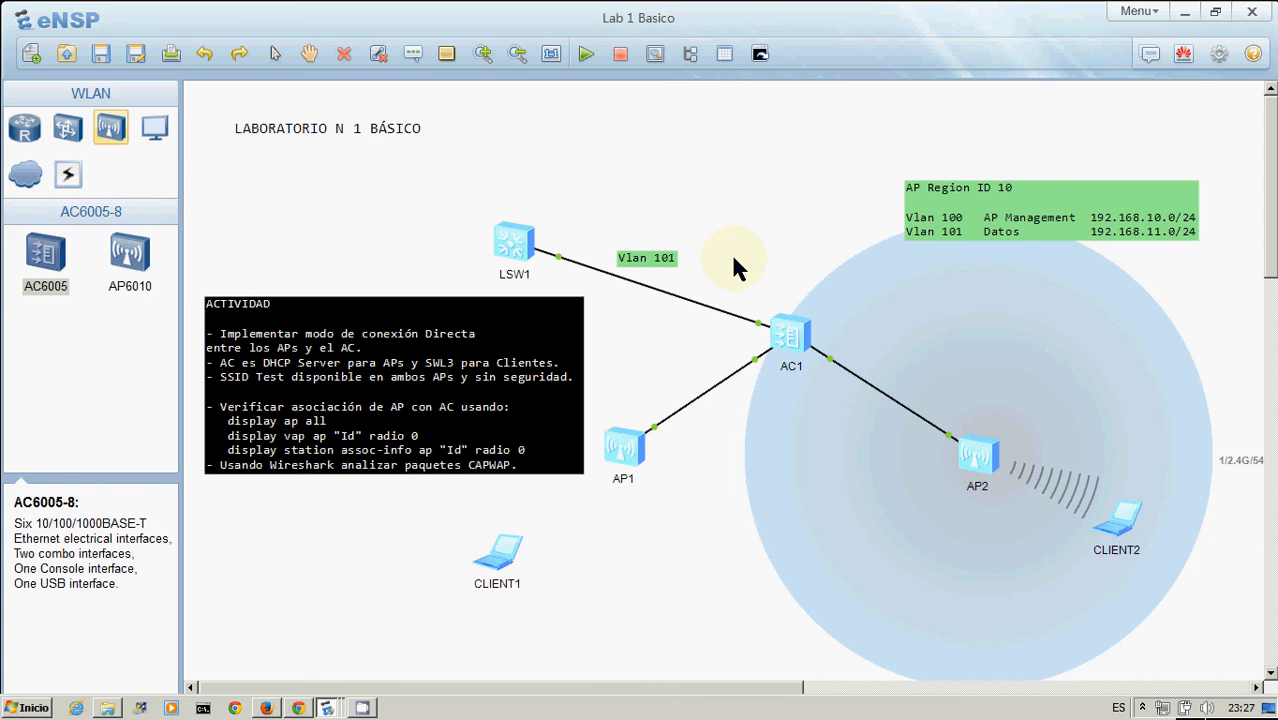
# Reopen the AP1 console and wake its command prompt before closing it
pyautogui.doubleClick(628, 456)
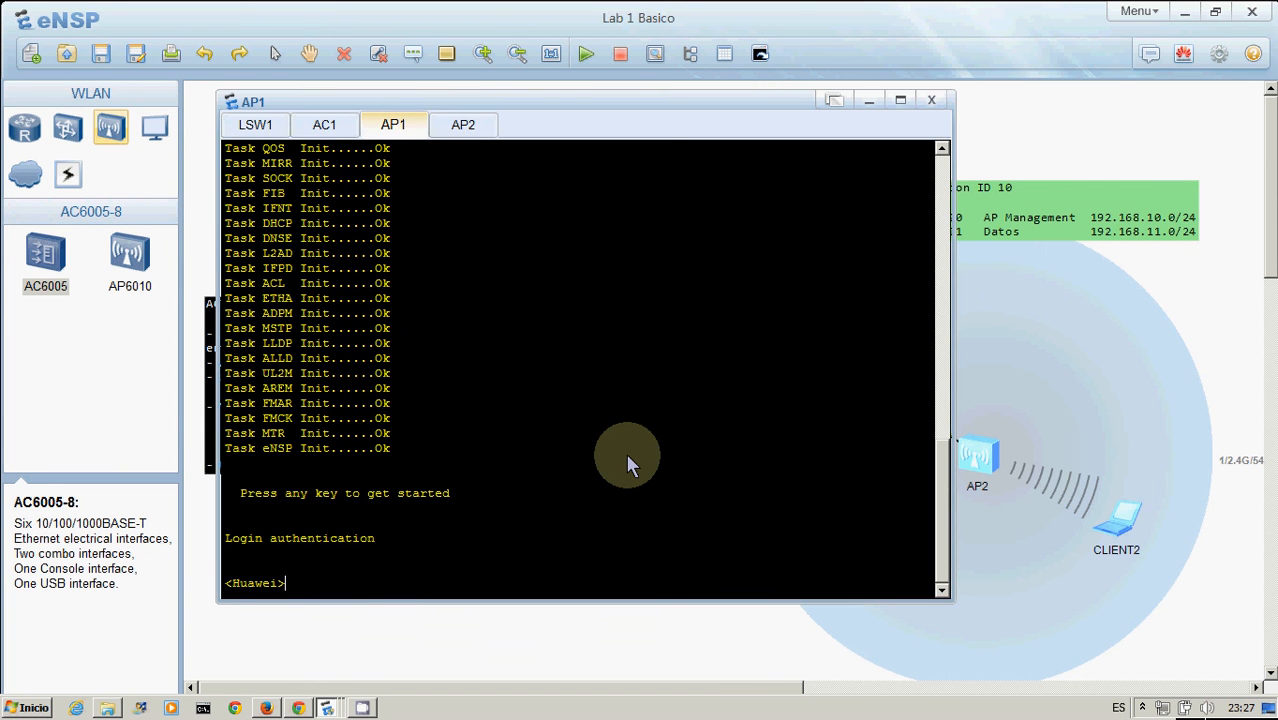
pyautogui.press('Return')
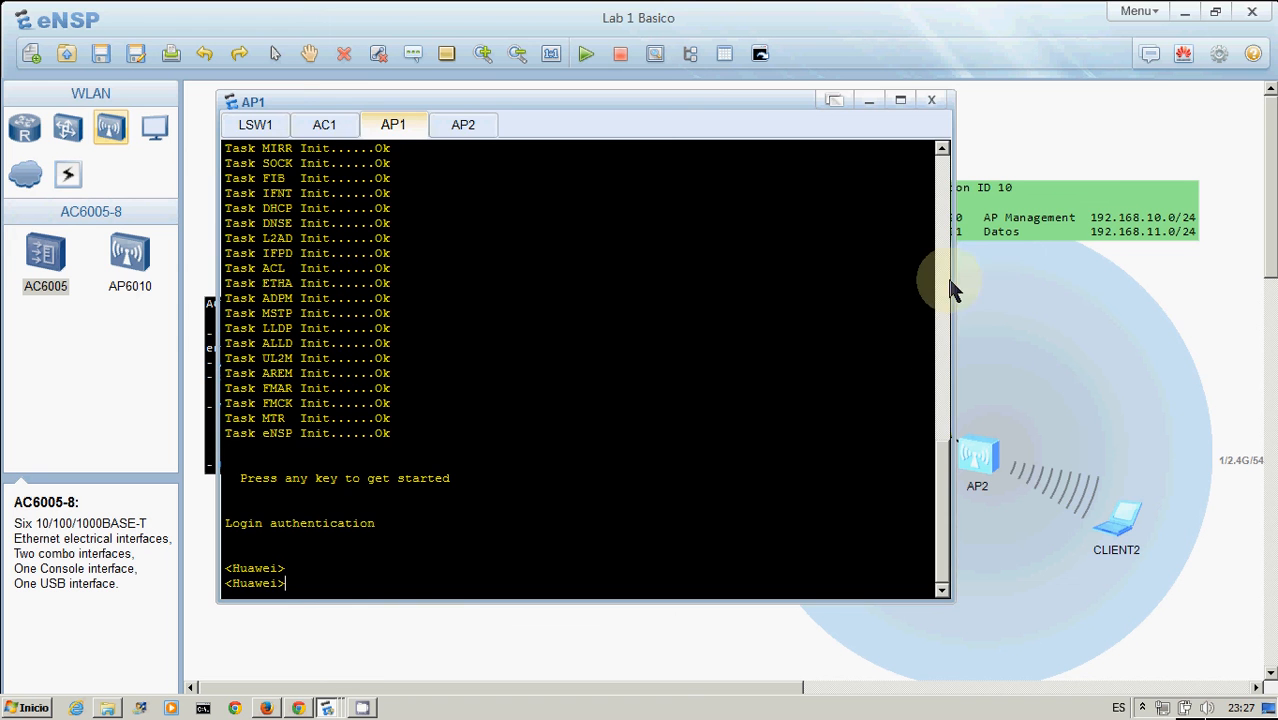
pyautogui.click(1008, 122)
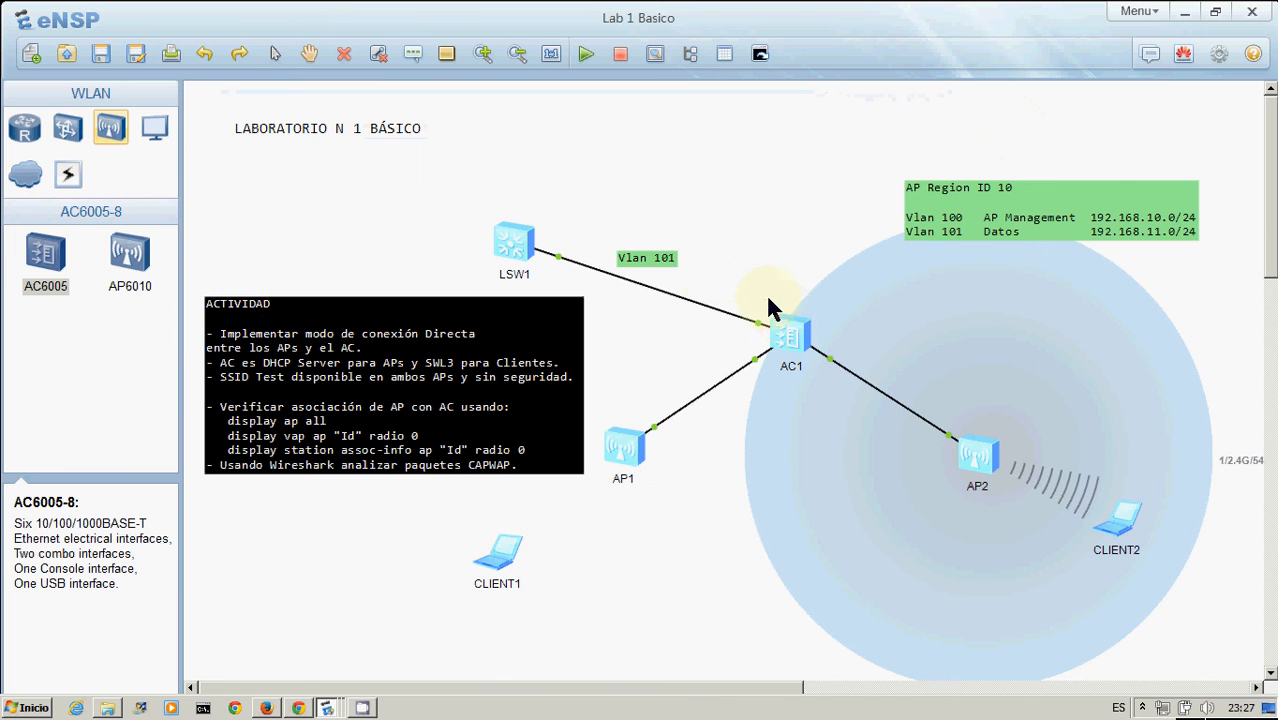
# Open the AC1 console and list all APs registered with the controller using display ap all
pyautogui.doubleClick(787, 330)
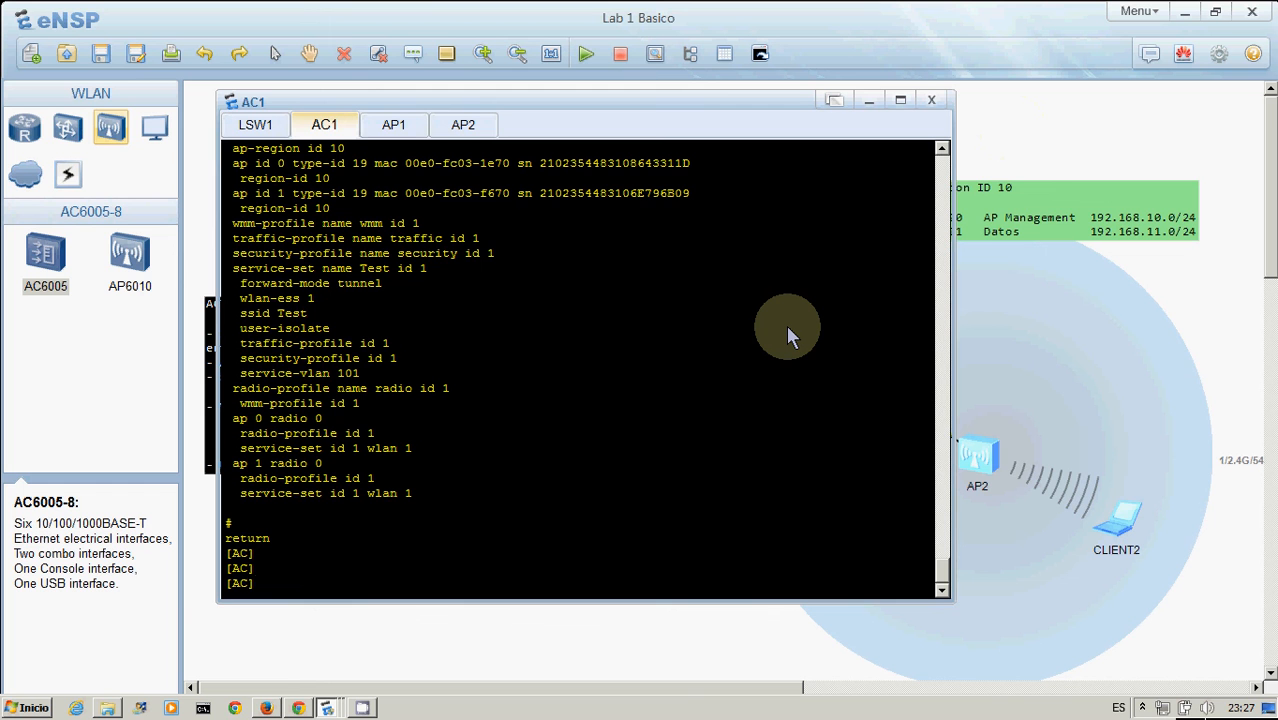
pyautogui.write('dis')
pyautogui.press('Tab')
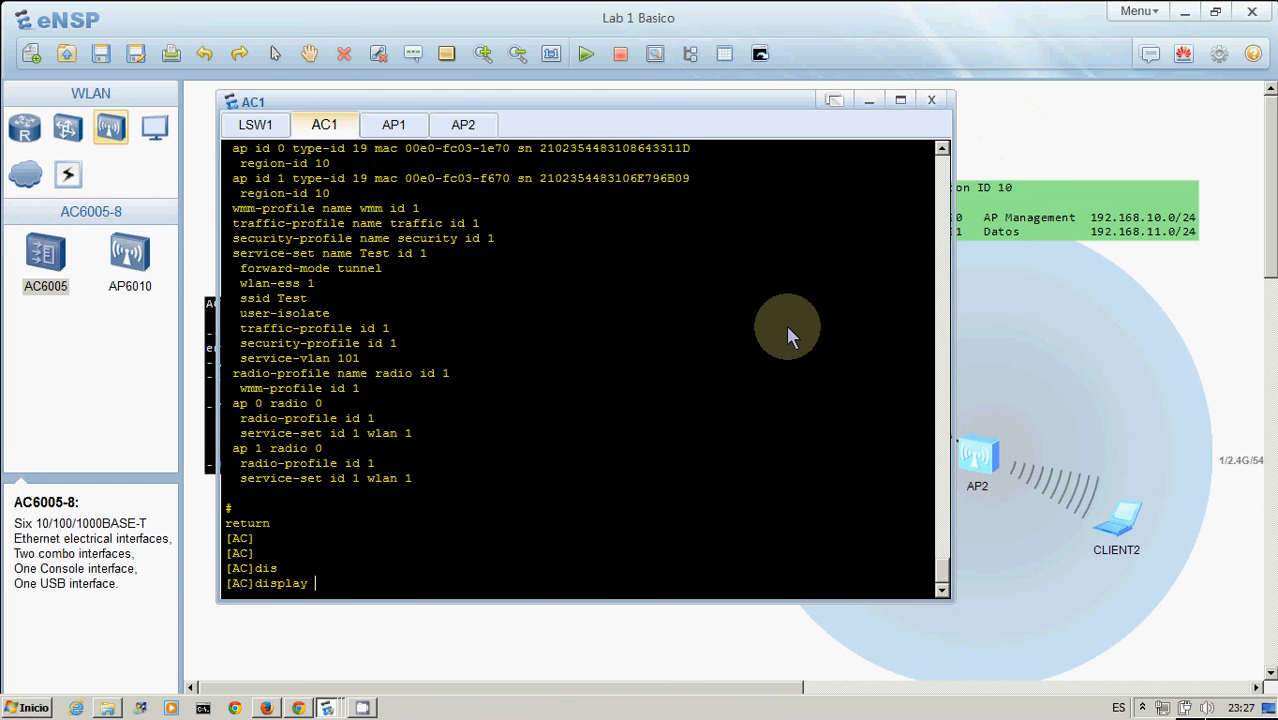
pyautogui.write('ap all')
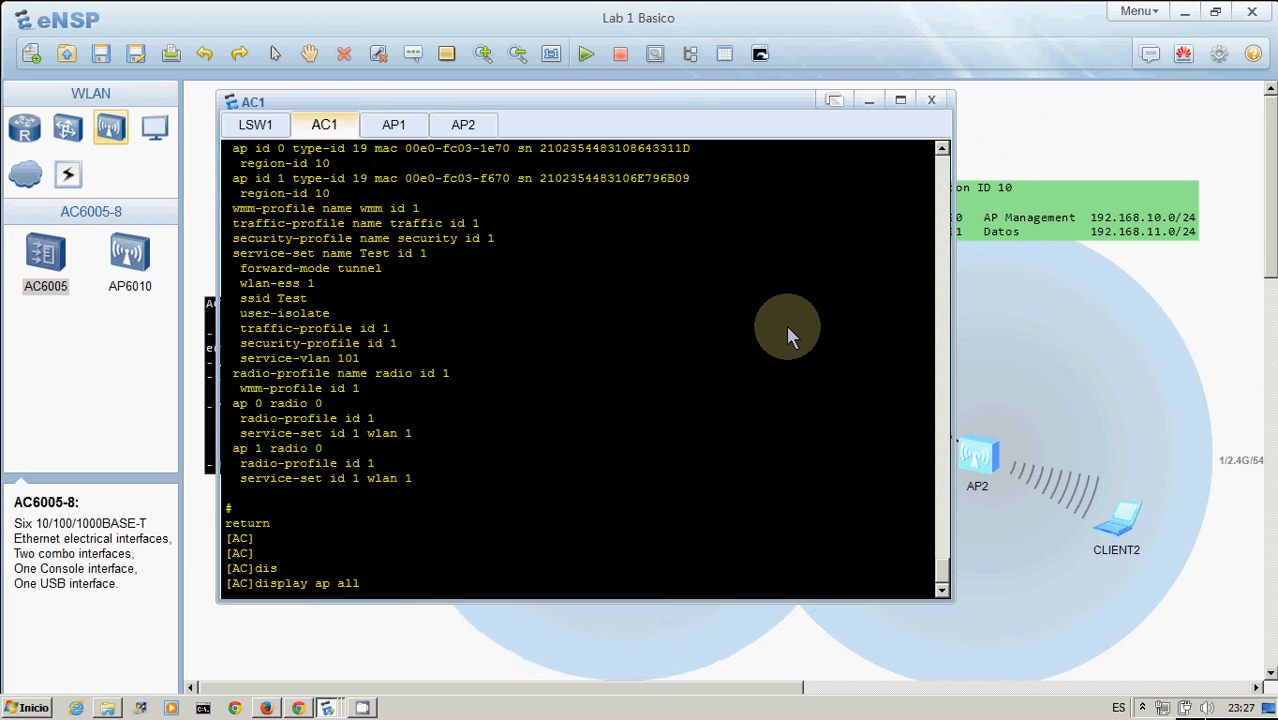
pyautogui.press('Return')
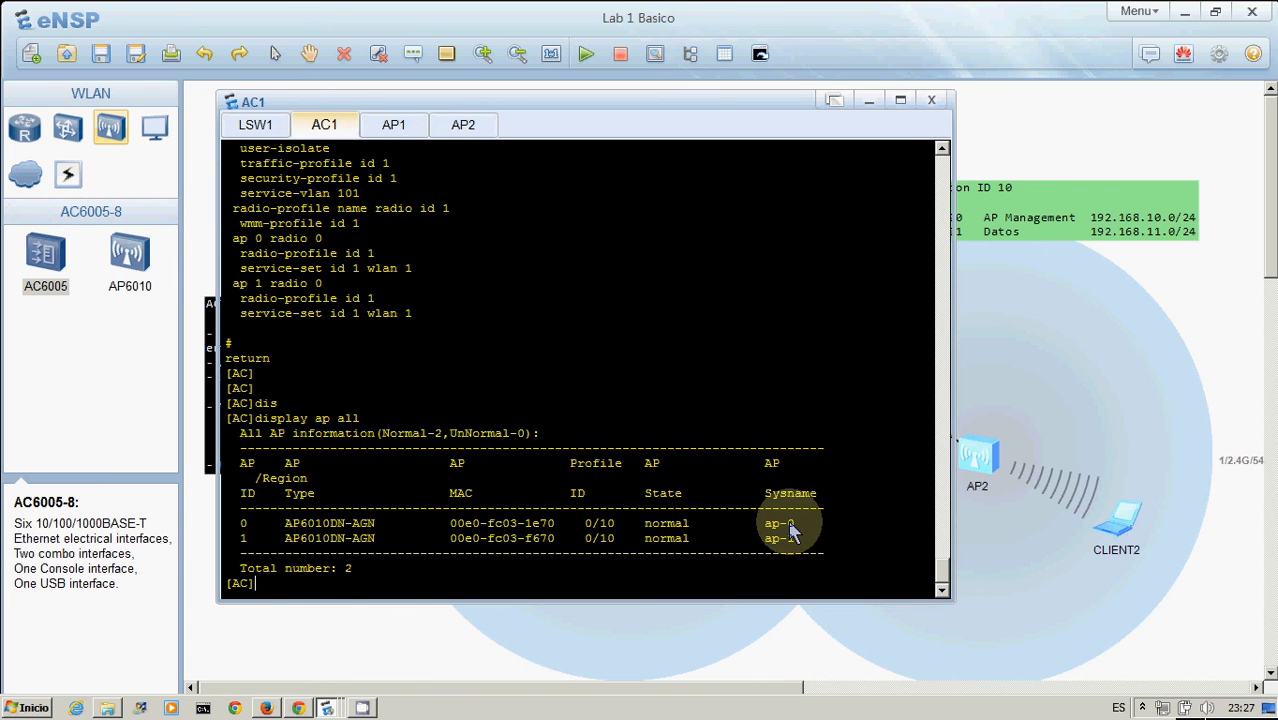
pyautogui.click(1210, 367)
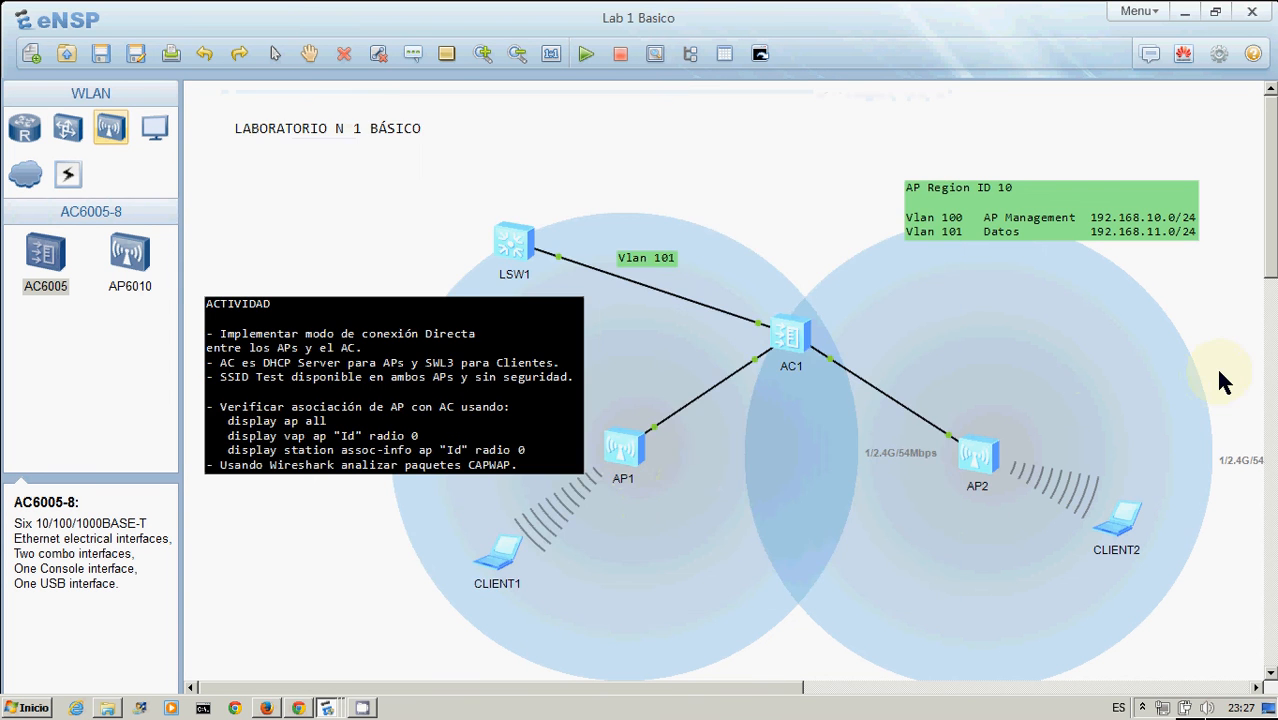
# Open the AP1 console, wake its prompt and enter system view
pyautogui.doubleClick(627, 452)
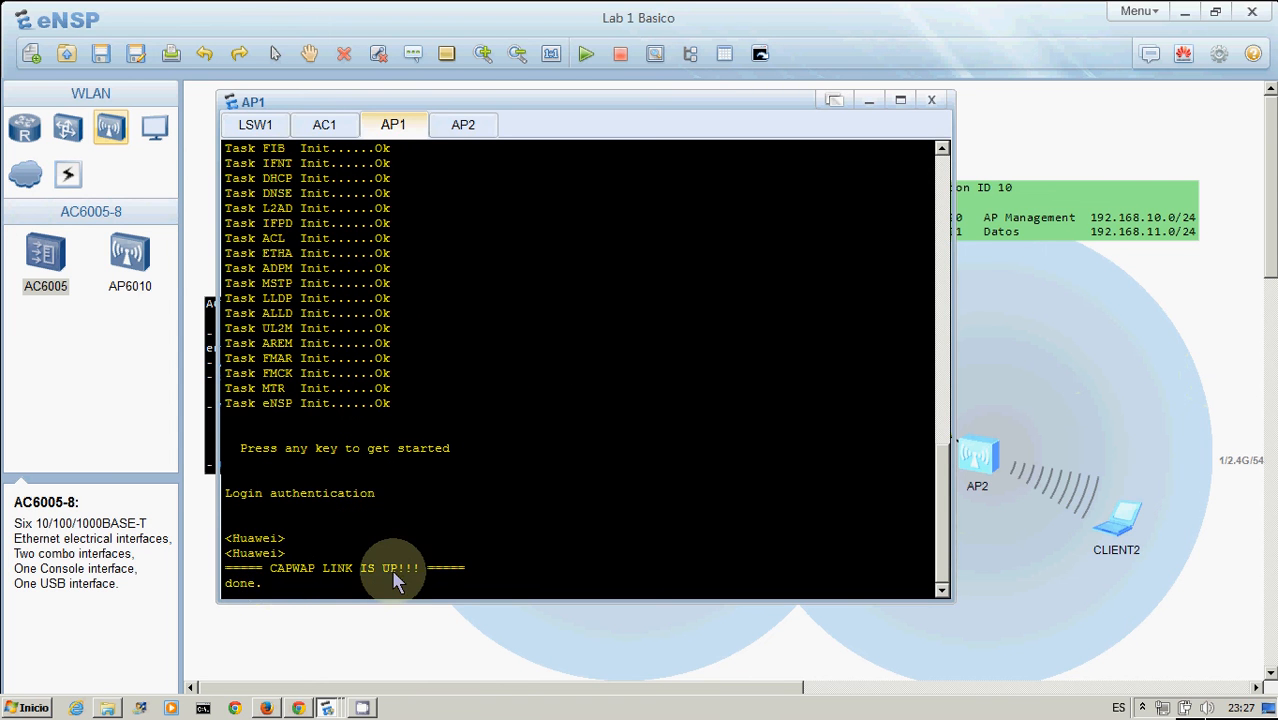
pyautogui.click(1204, 326)
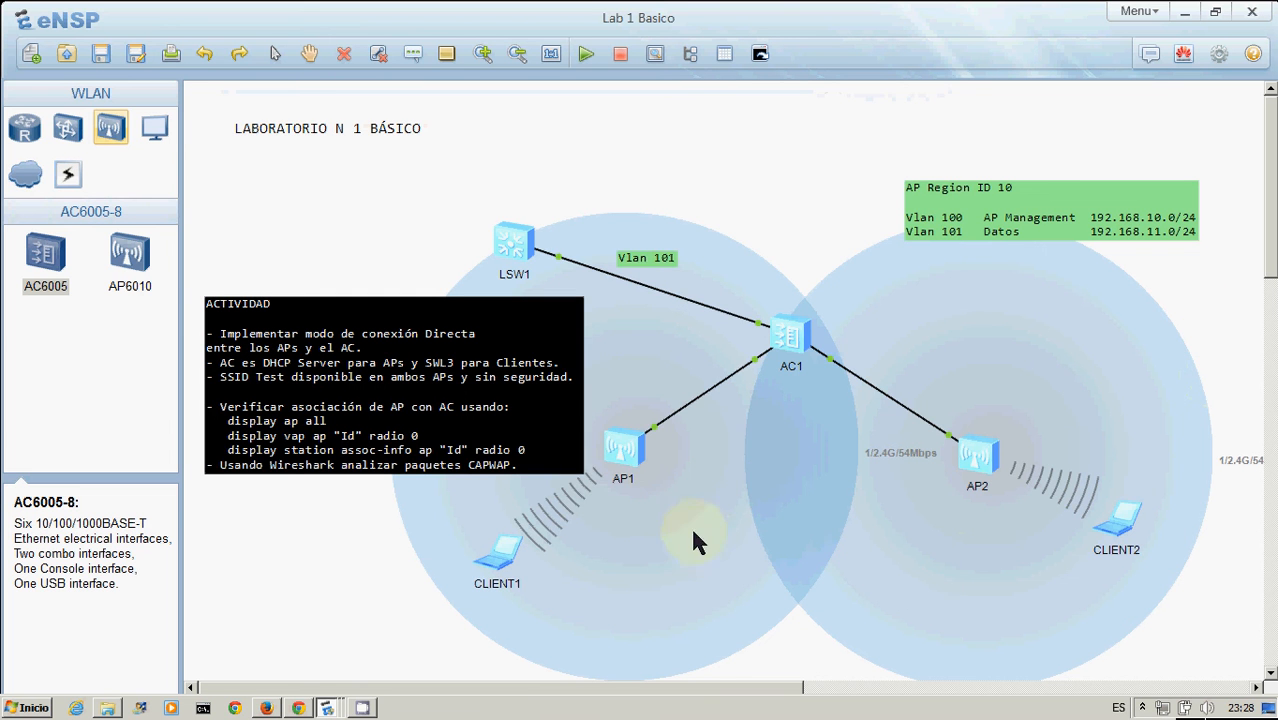
pyautogui.doubleClick(607, 477)
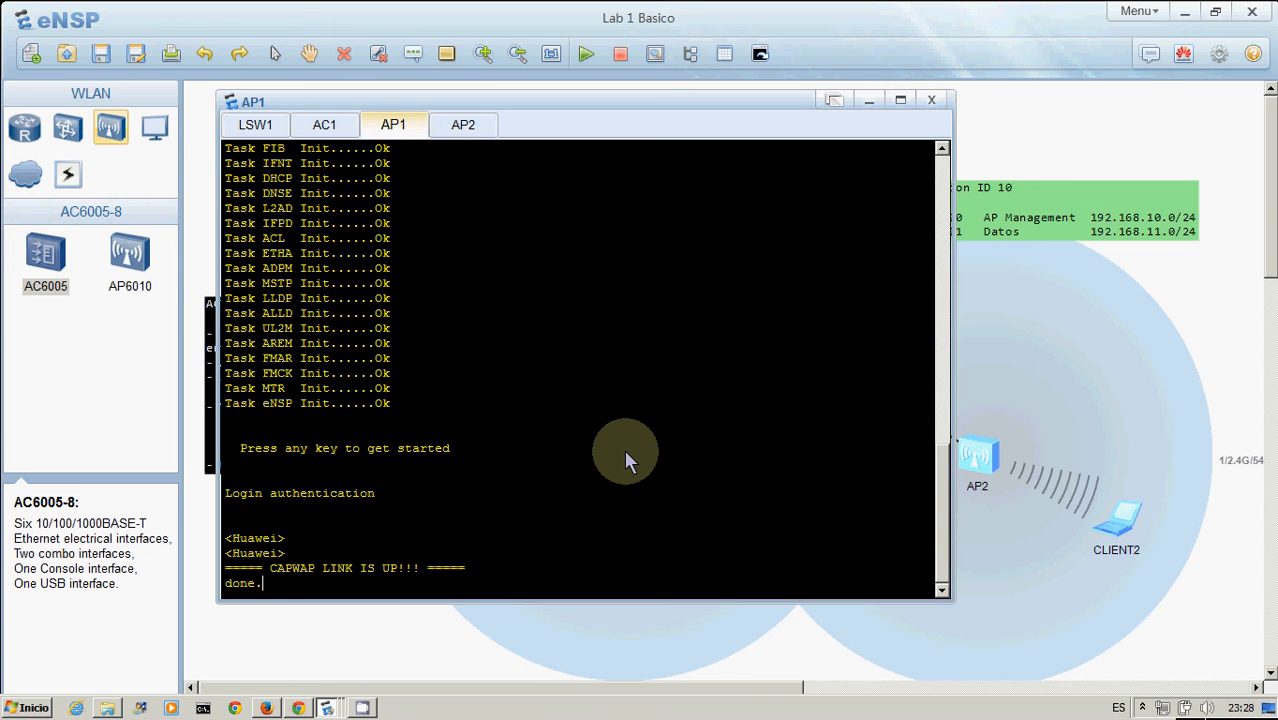
pyautogui.press('Return')
pyautogui.press('Return')
pyautogui.press('Return')
pyautogui.write('sys')
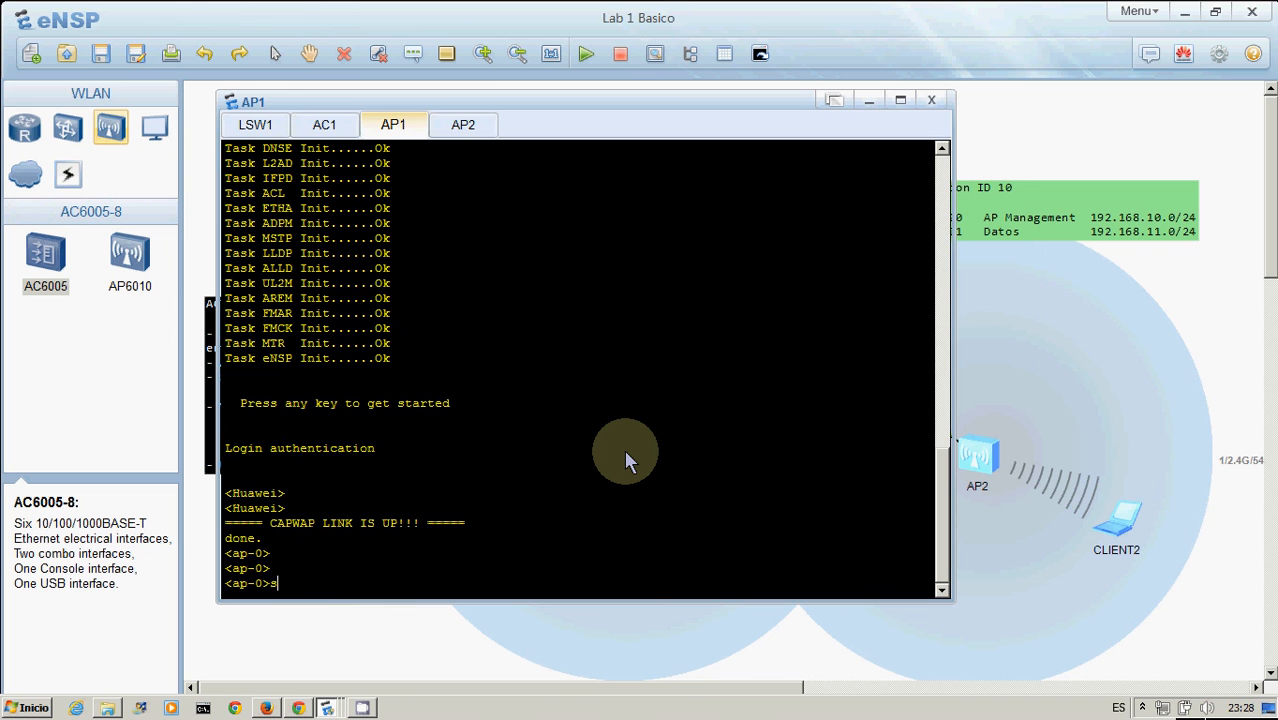
pyautogui.press('Tab')
pyautogui.press('Return')
# Display AP1's current configuration and page through the whole listing
pyautogui.write('dis cu')
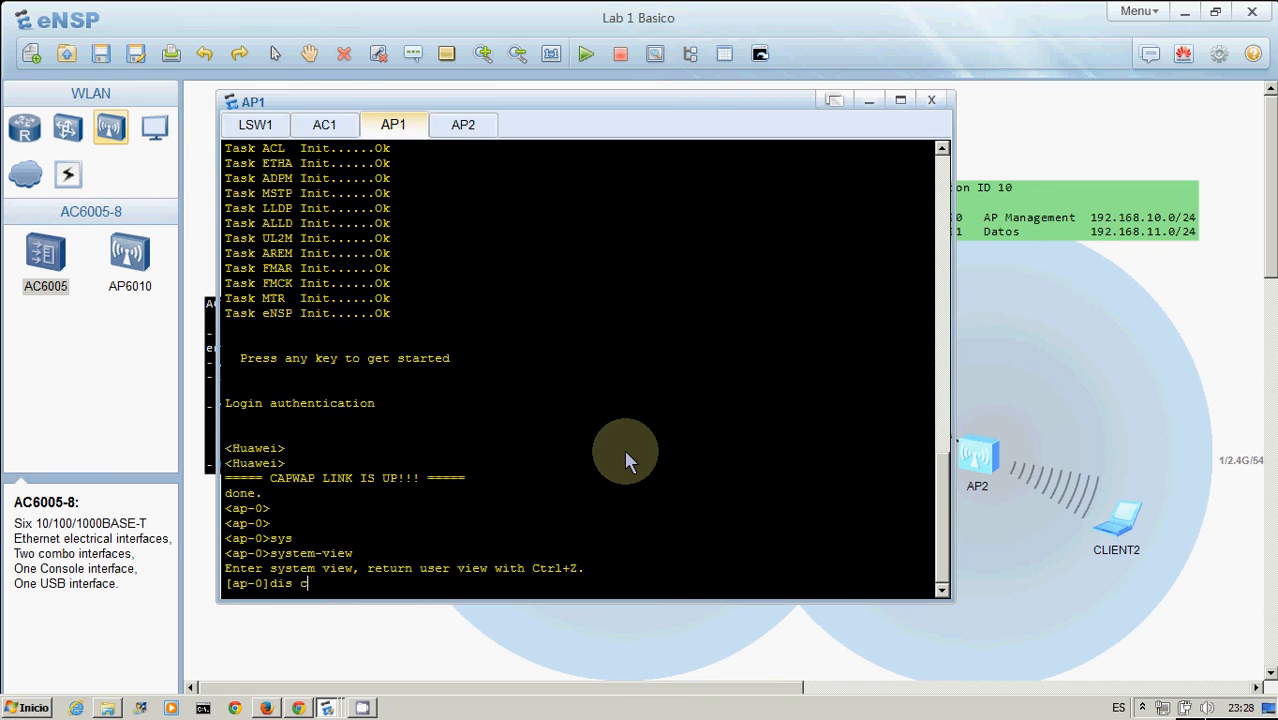
pyautogui.press('Tab')
pyautogui.press('Return')
pyautogui.press('Return')
pyautogui.press('Return')
pyautogui.press('Return')
pyautogui.press('Return')
pyautogui.press('Return')
pyautogui.press('Return')
pyautogui.press('Return')
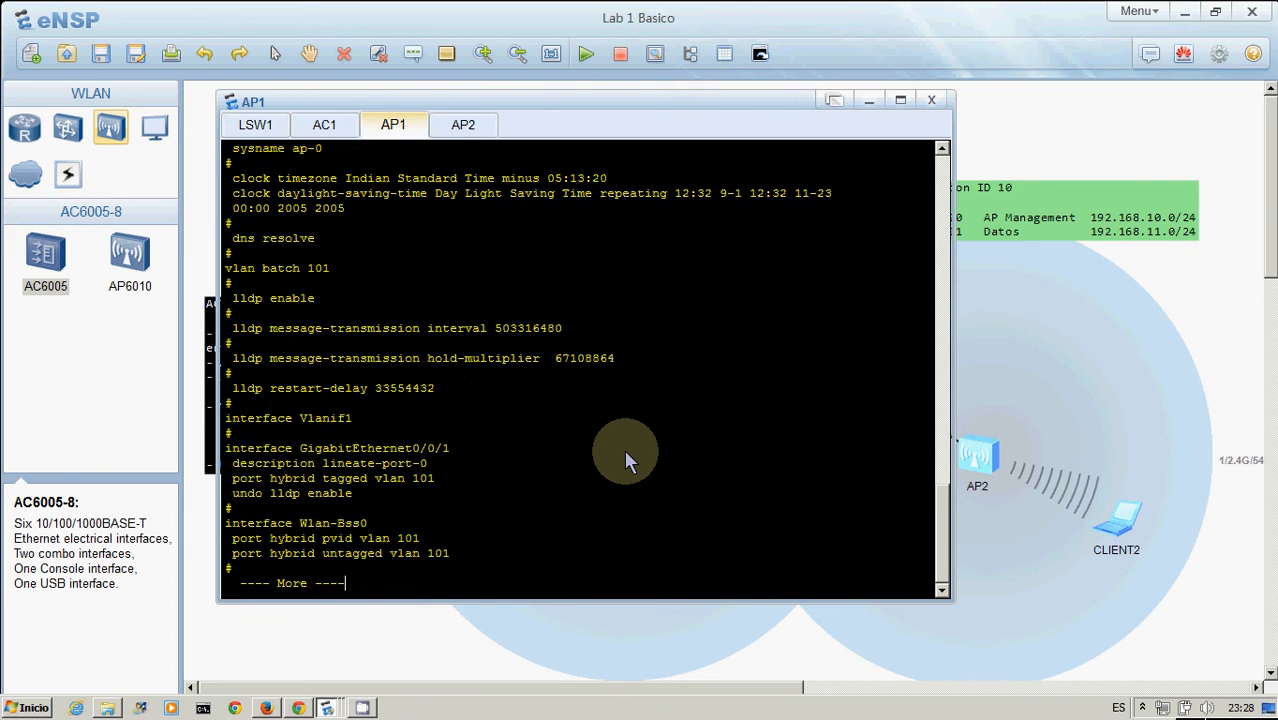
pyautogui.press('Return')
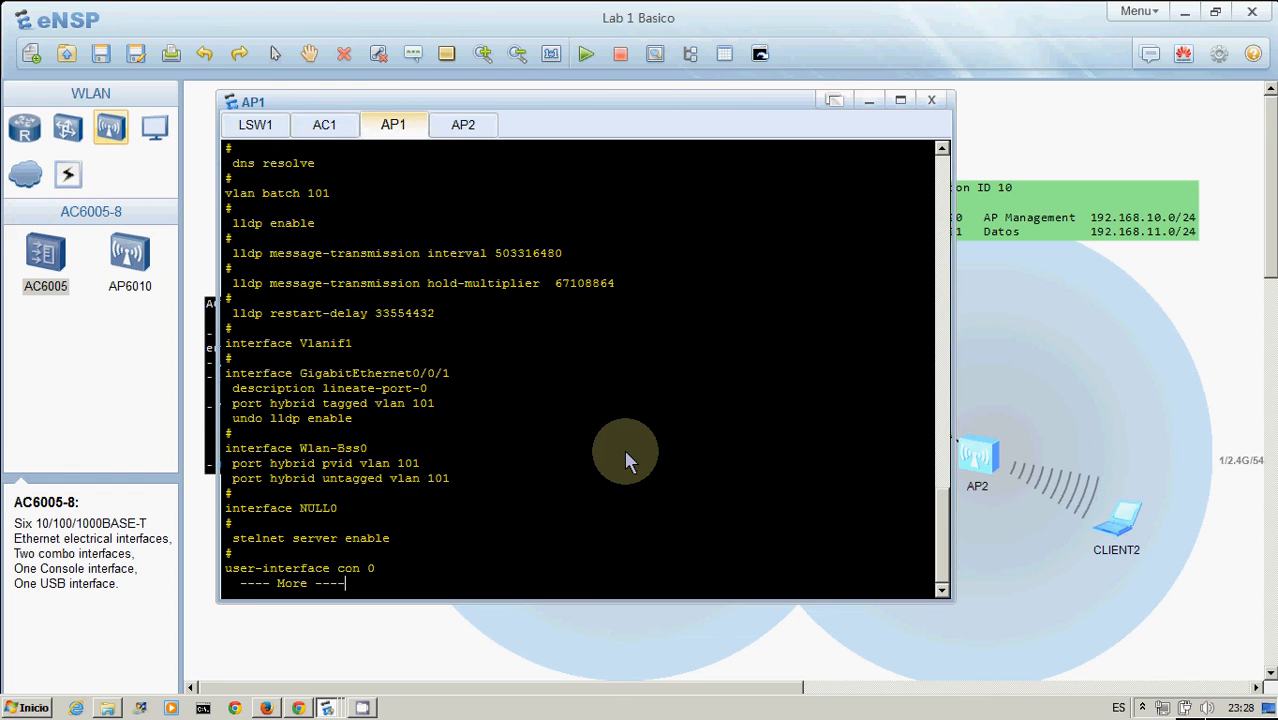
pyautogui.press('Return')
pyautogui.press('Return')
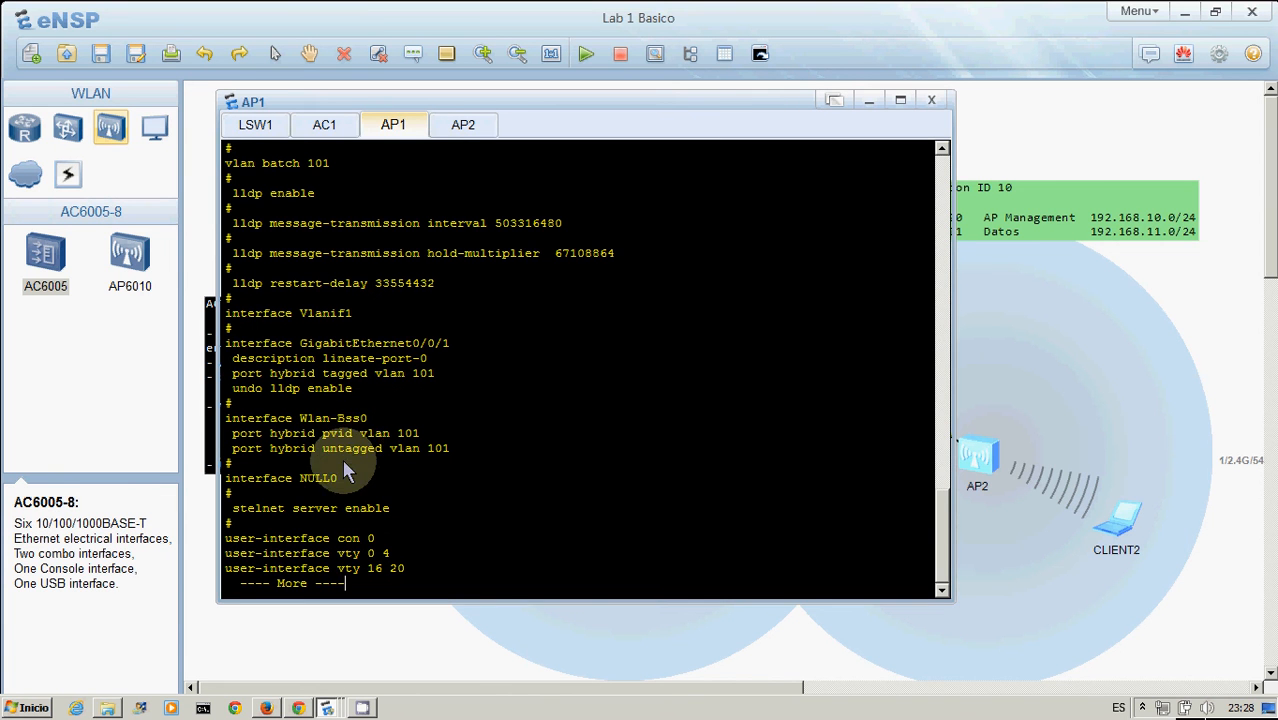
pyautogui.press('Return')
pyautogui.press('Return')
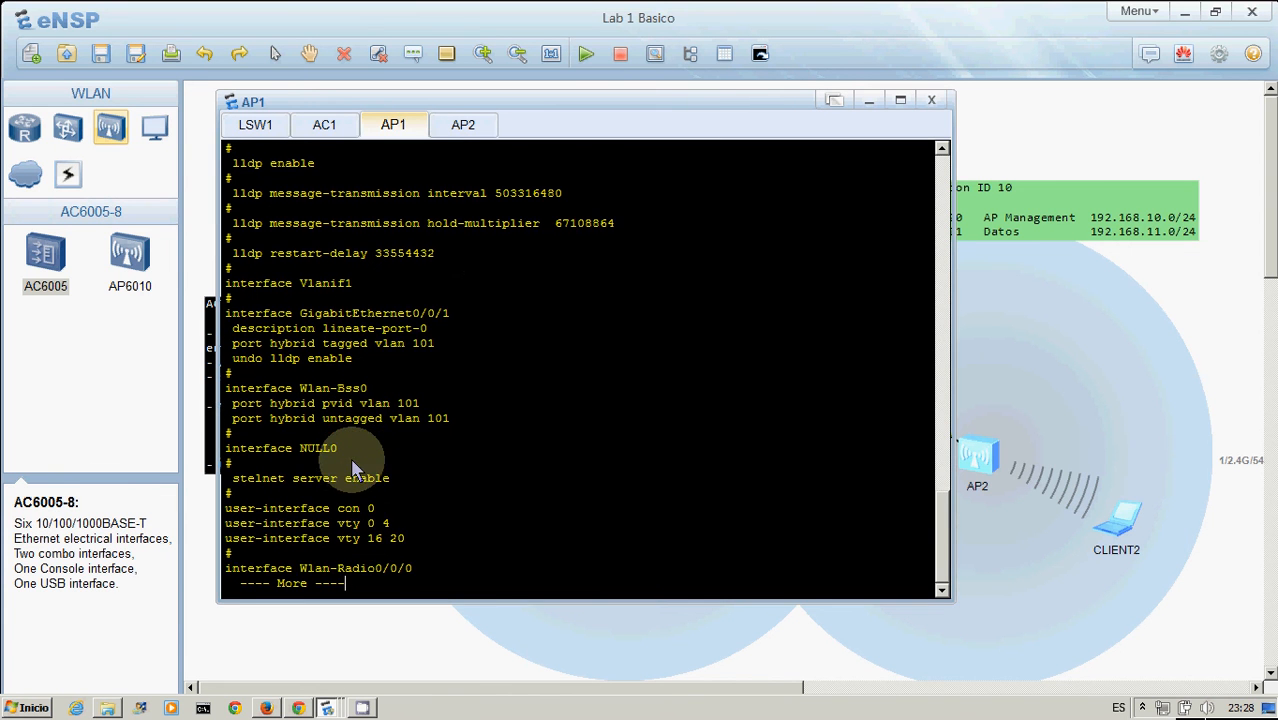
pyautogui.press('Return')
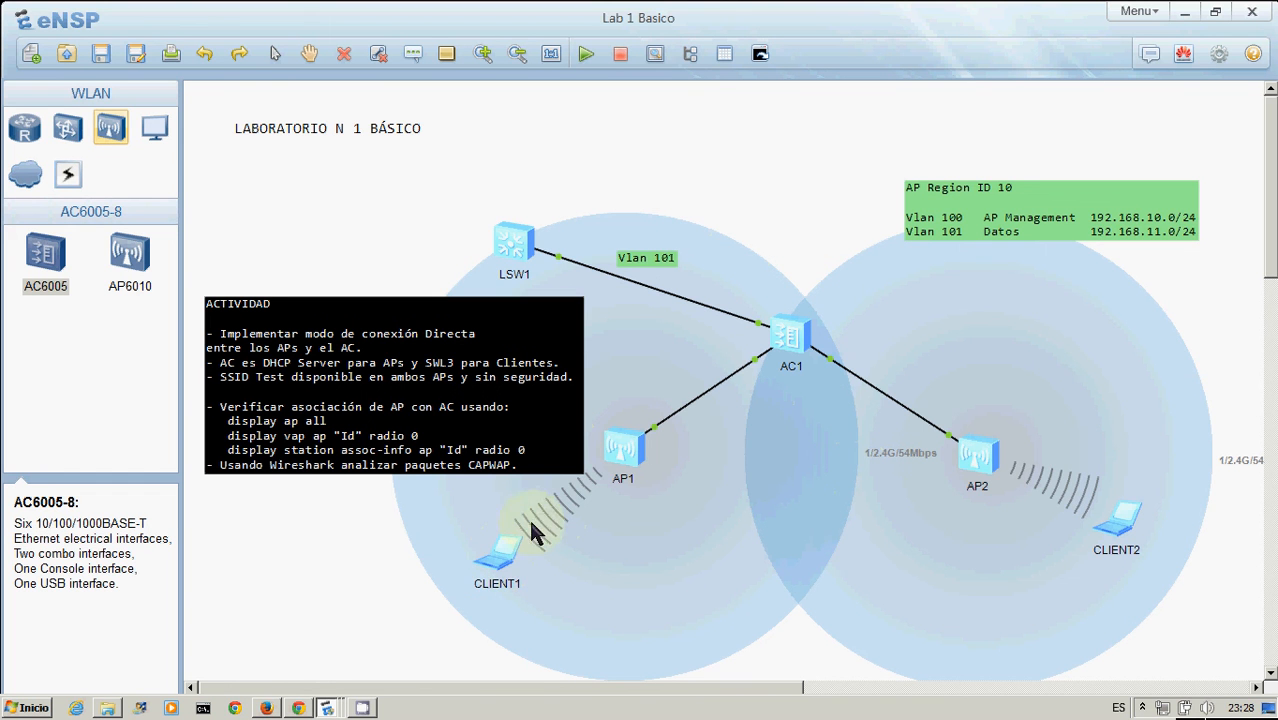
# Open CLIENT1 and check its Vap Map tab for available wireless networks
pyautogui.doubleClick(502, 560)
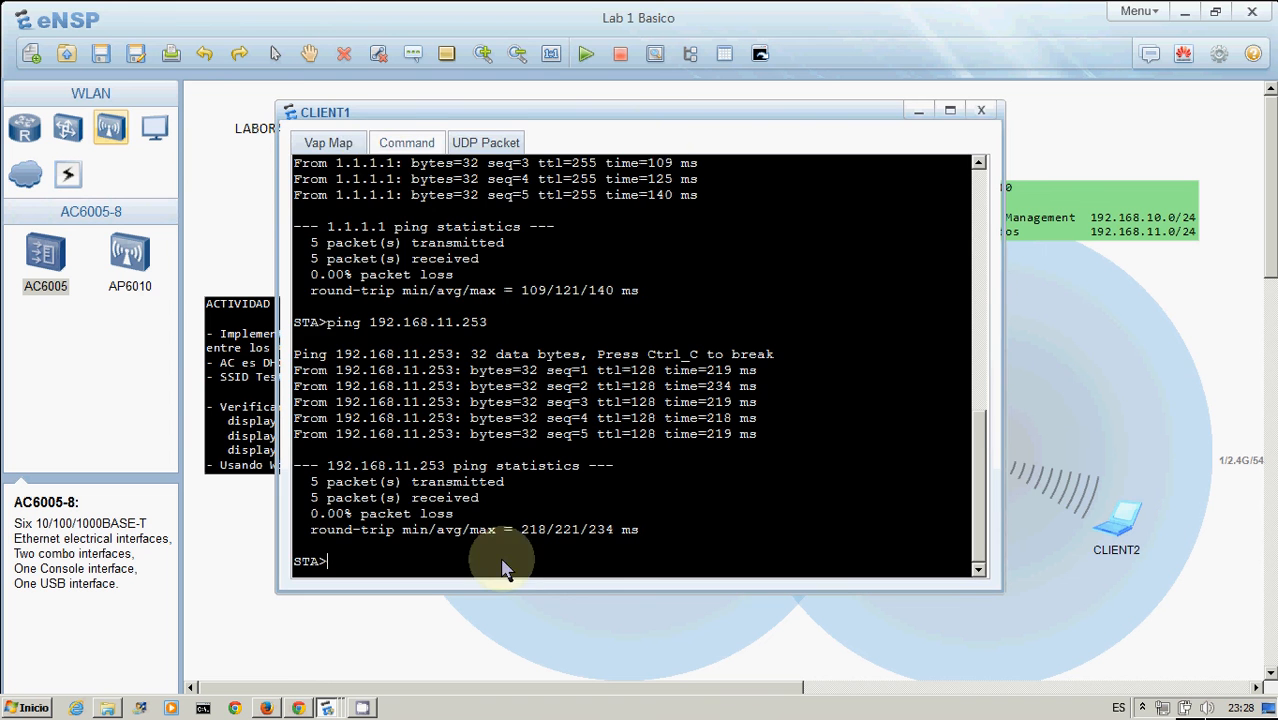
pyautogui.click(333, 143)
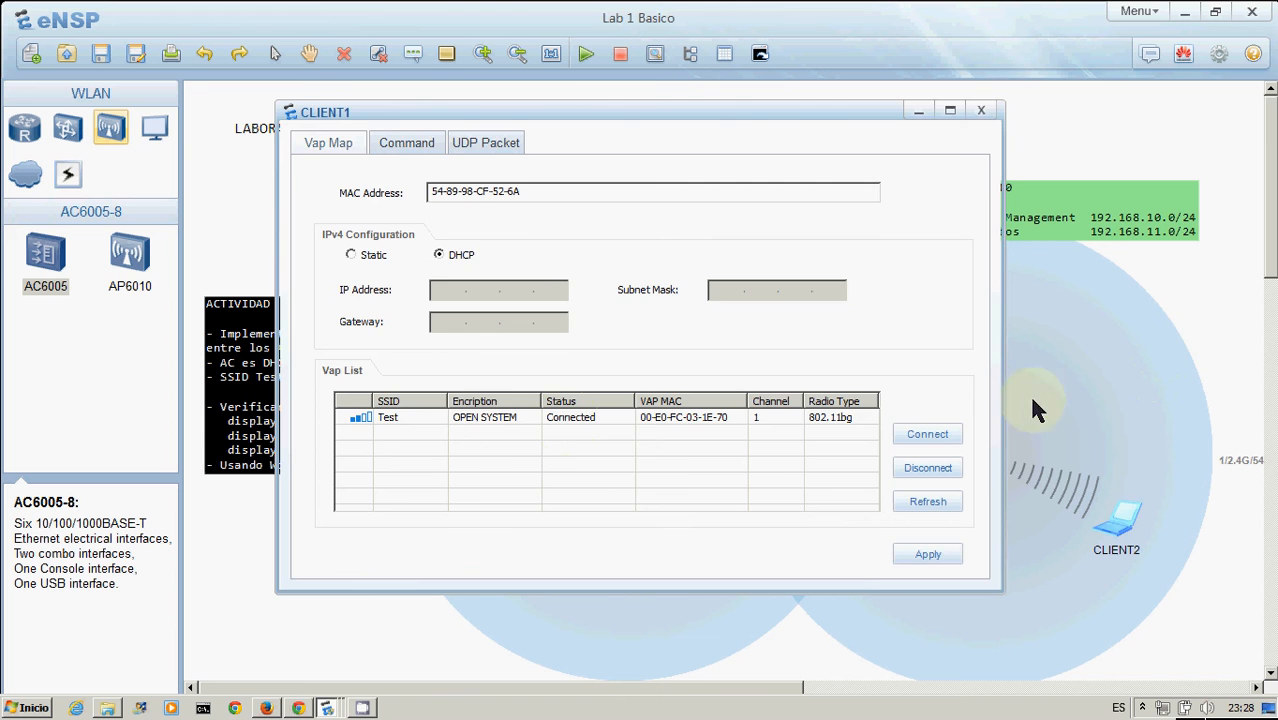
pyautogui.click(1068, 379)
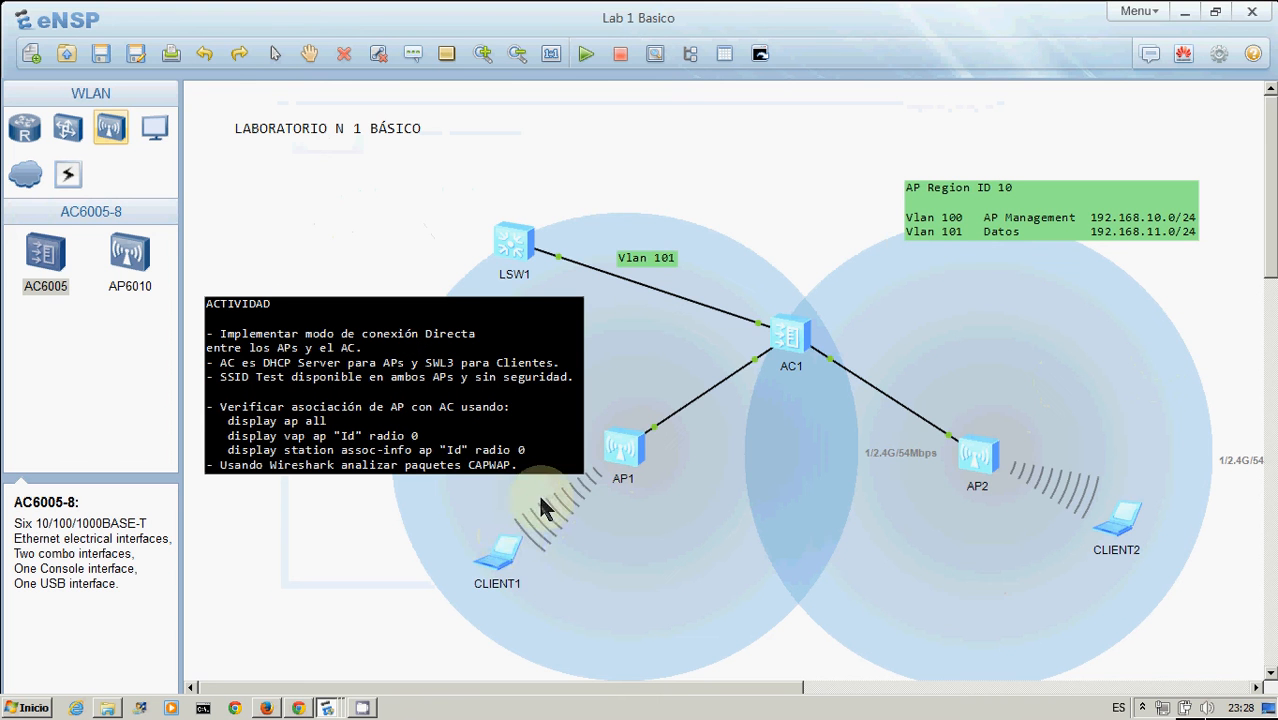
# Stop CLIENT1 and start the device again
pyautogui.rightClick(505, 556)
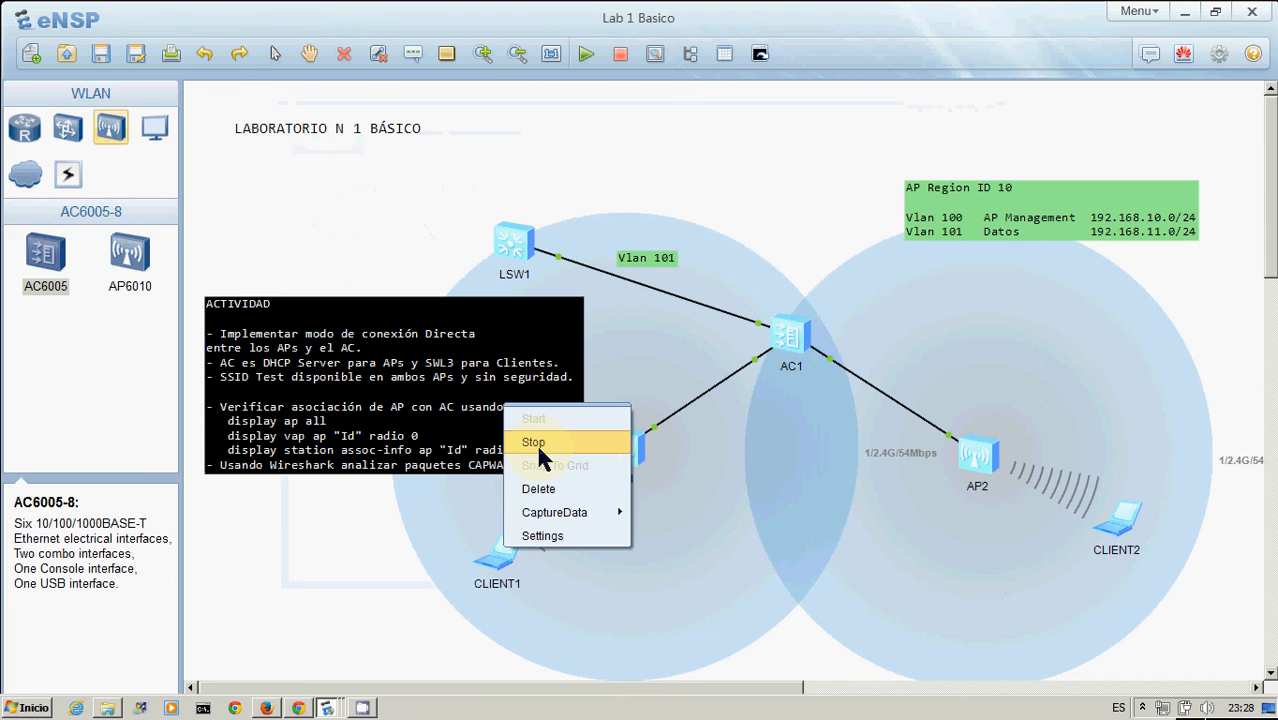
pyautogui.click(536, 445)
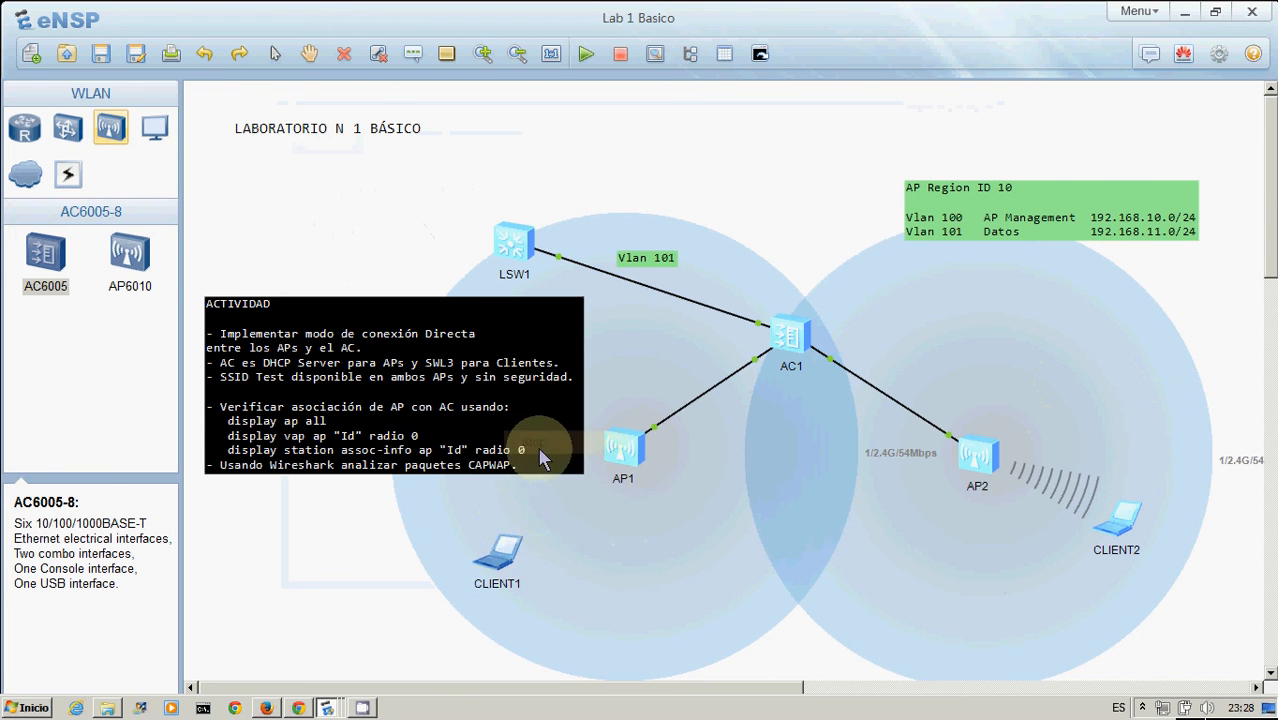
pyautogui.rightClick(506, 549)
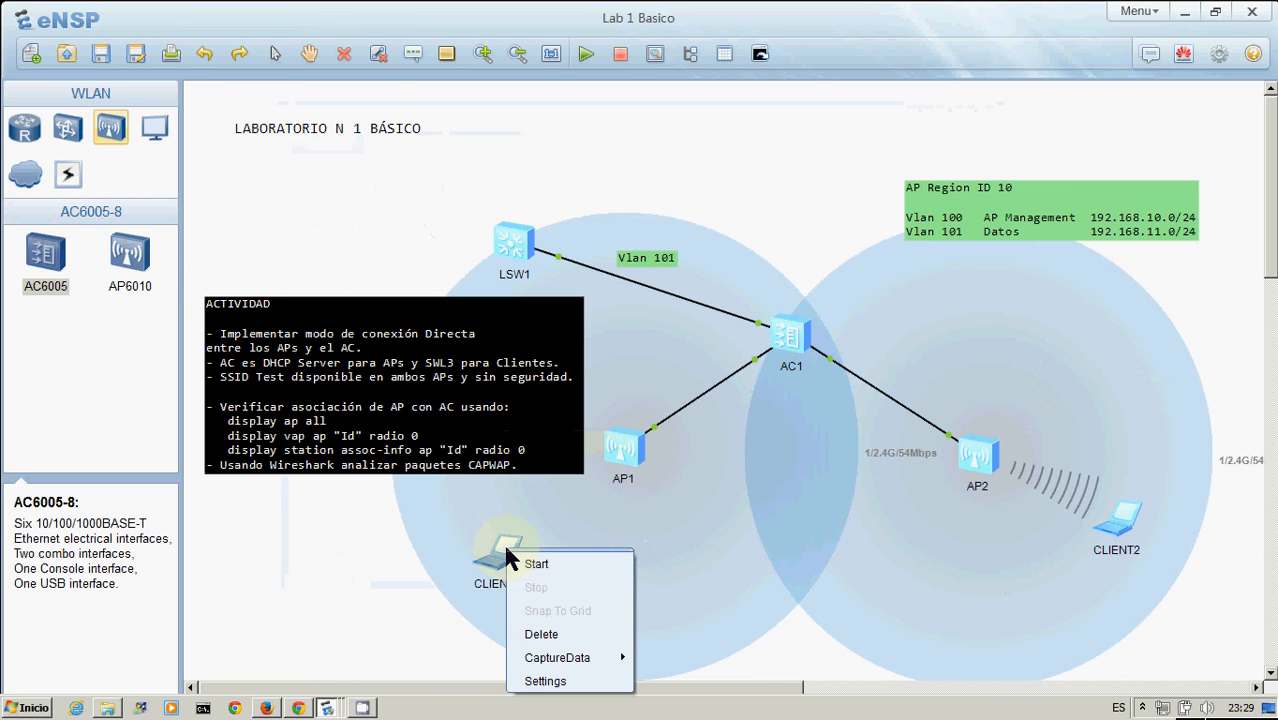
pyautogui.click(420, 575)
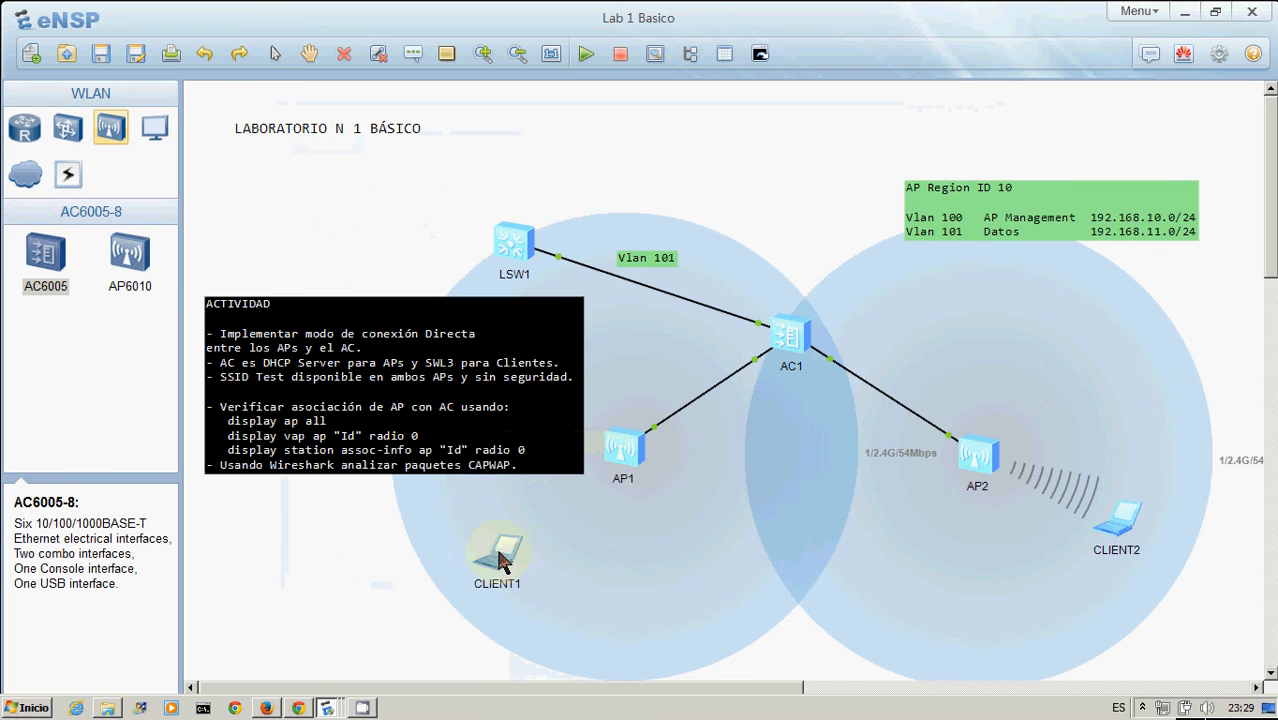
pyautogui.doubleClick(497, 547)
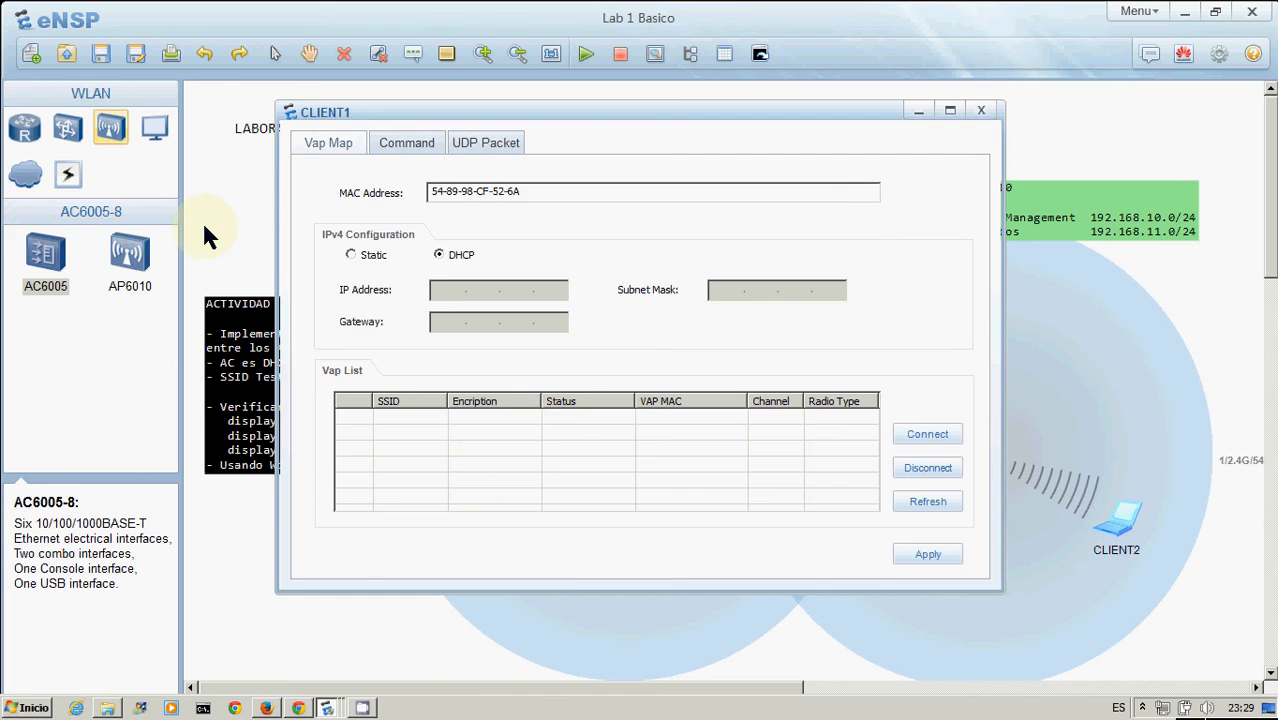
pyautogui.press('Escape')
pyautogui.rightClick(498, 547)
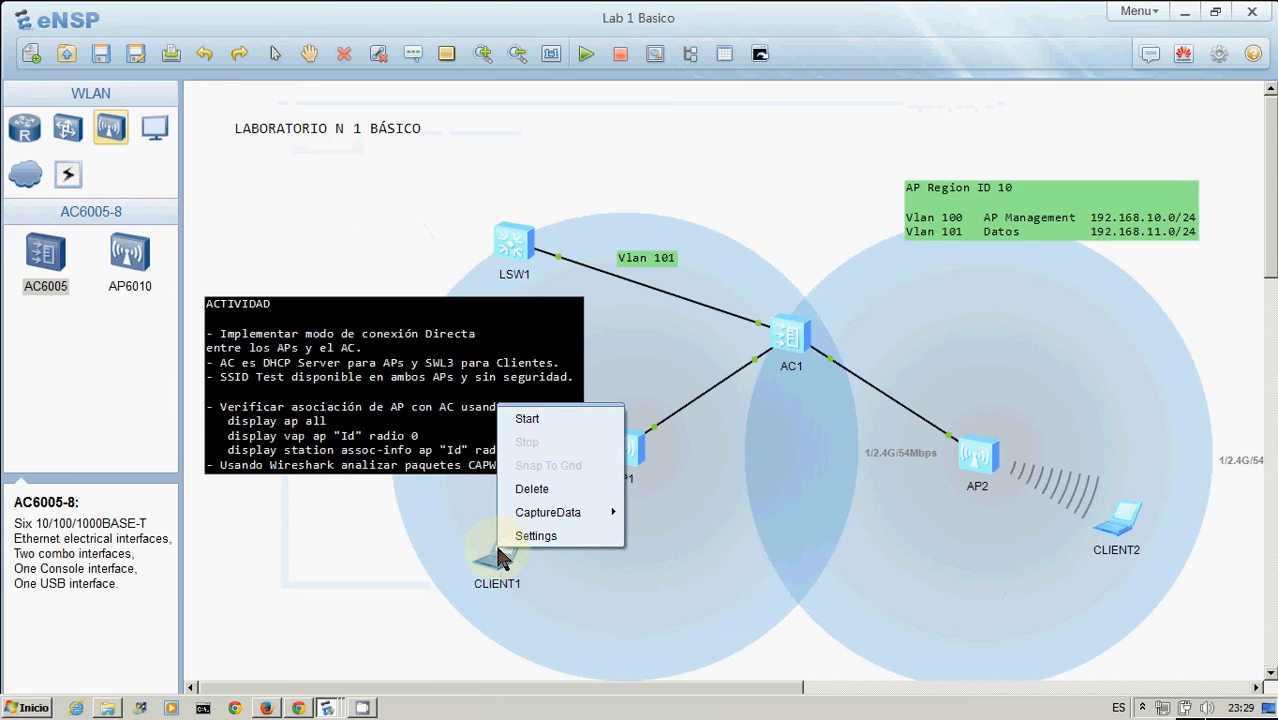
pyautogui.click(554, 412)
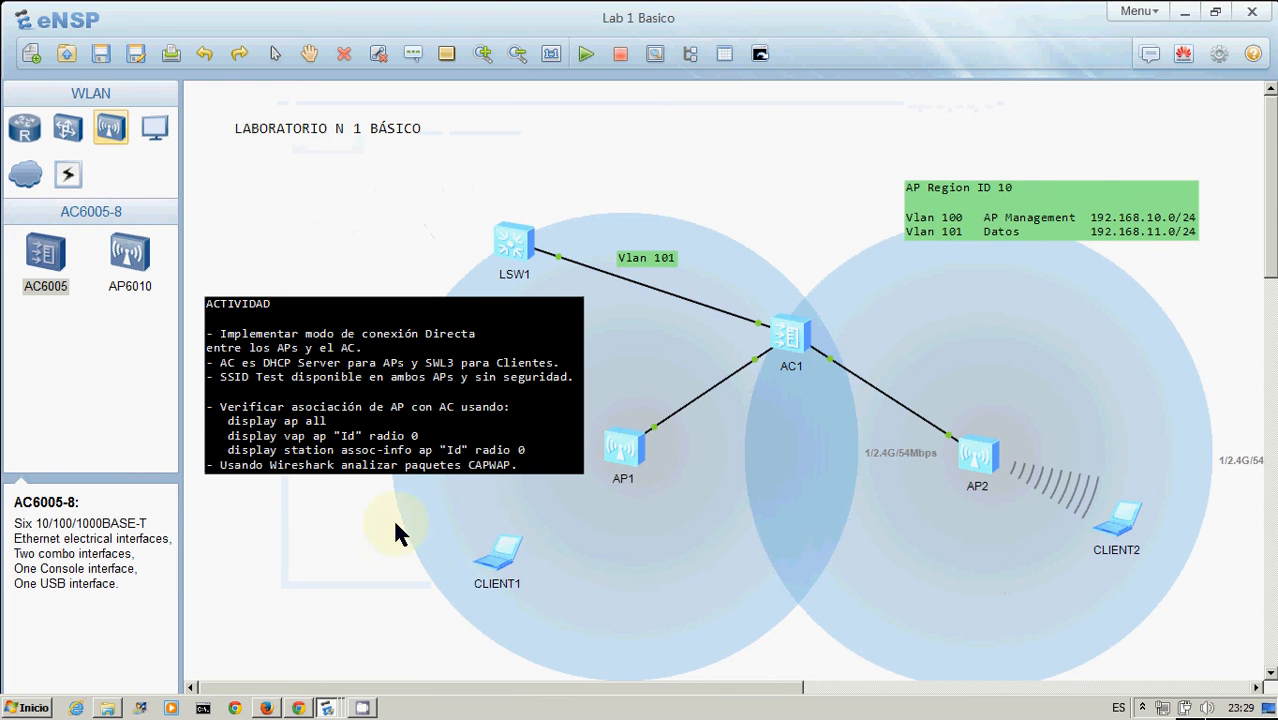
# Open CLIENT1's Vap Map and connect it to the Test SSID
pyautogui.doubleClick(495, 545)
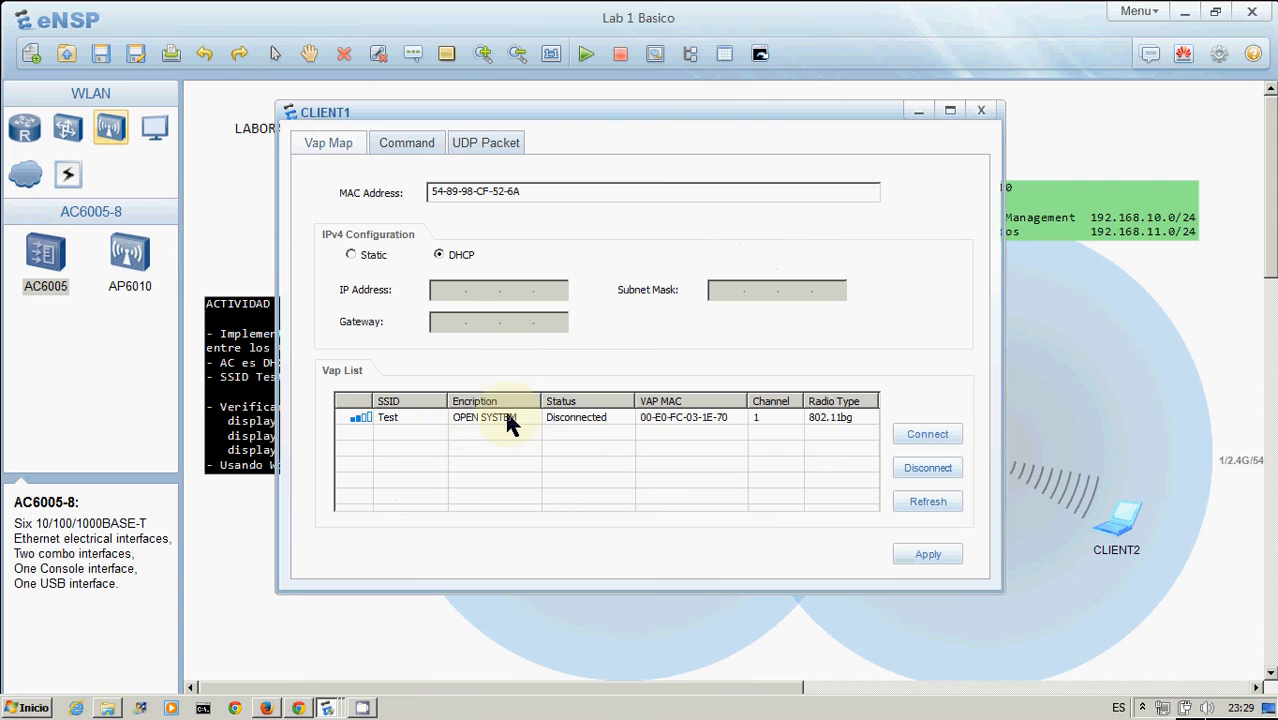
pyautogui.click(512, 419)
pyautogui.click(927, 434)
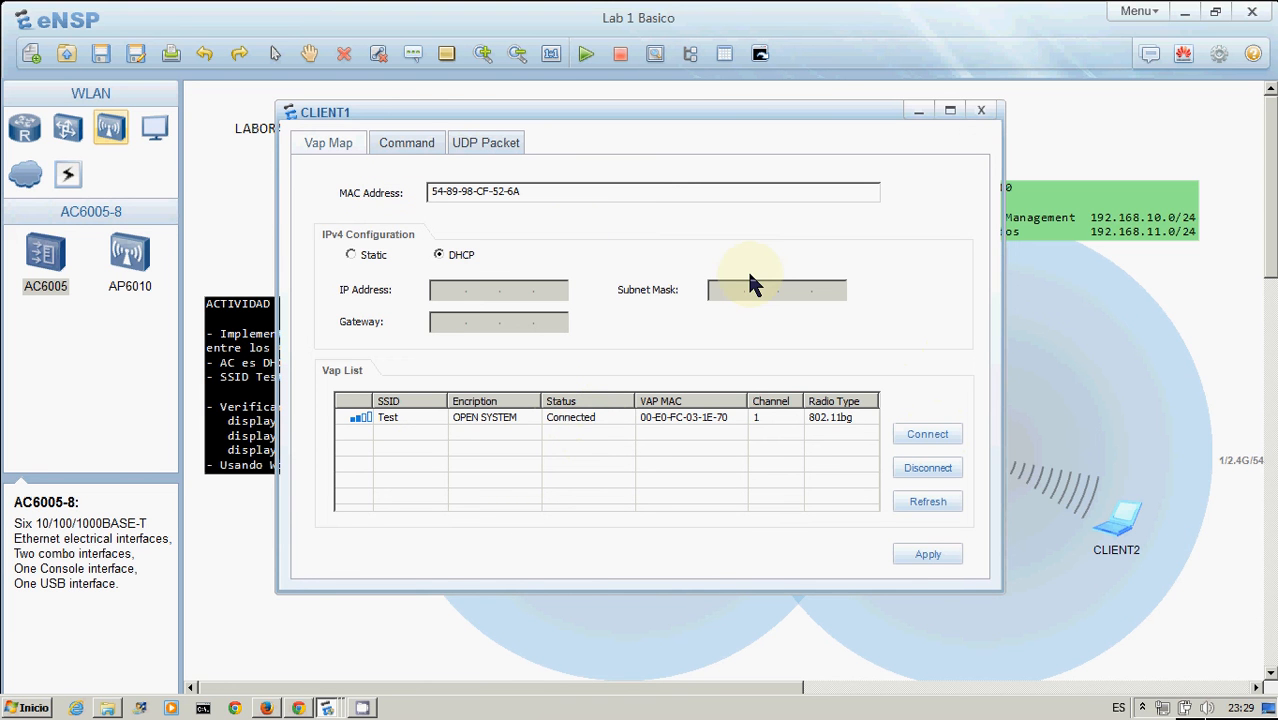
# Switch to CLIENT1's command line, wake the prompt and run ipconfig
pyautogui.click(418, 150)
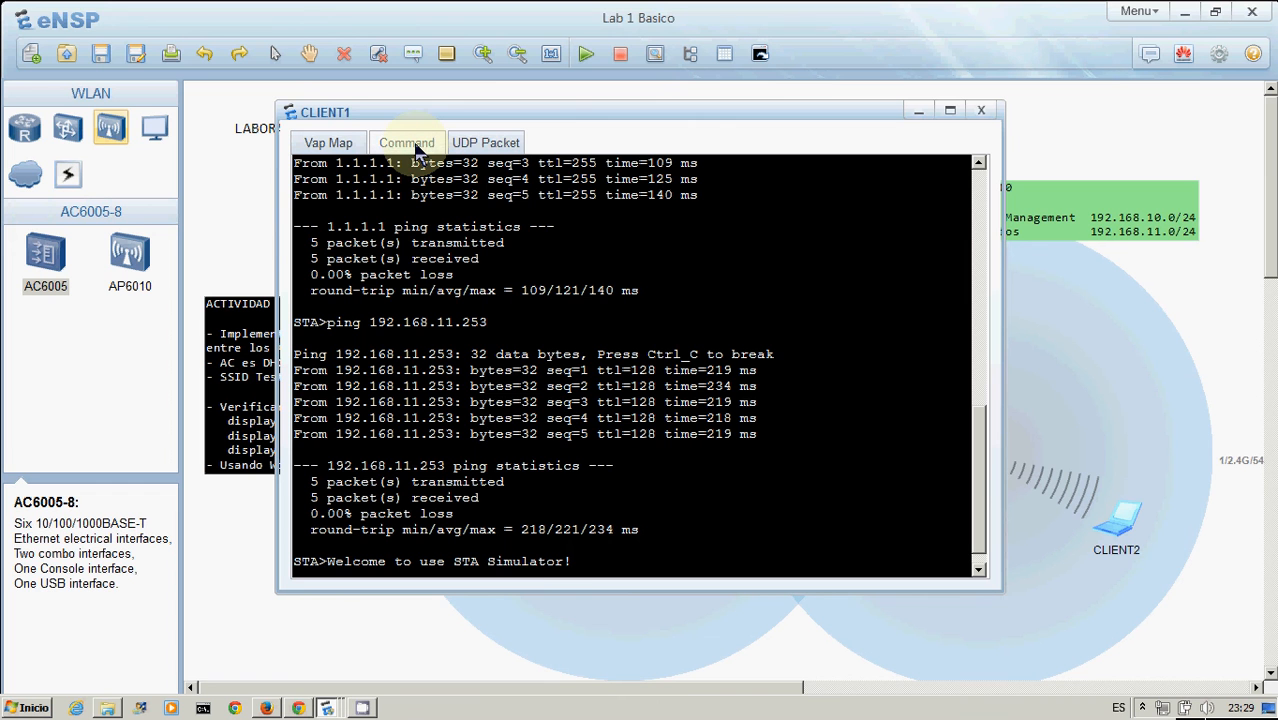
pyautogui.click(580, 578)
pyautogui.press('Return')
pyautogui.press('Return')
pyautogui.press('Return')
pyautogui.press('Return')
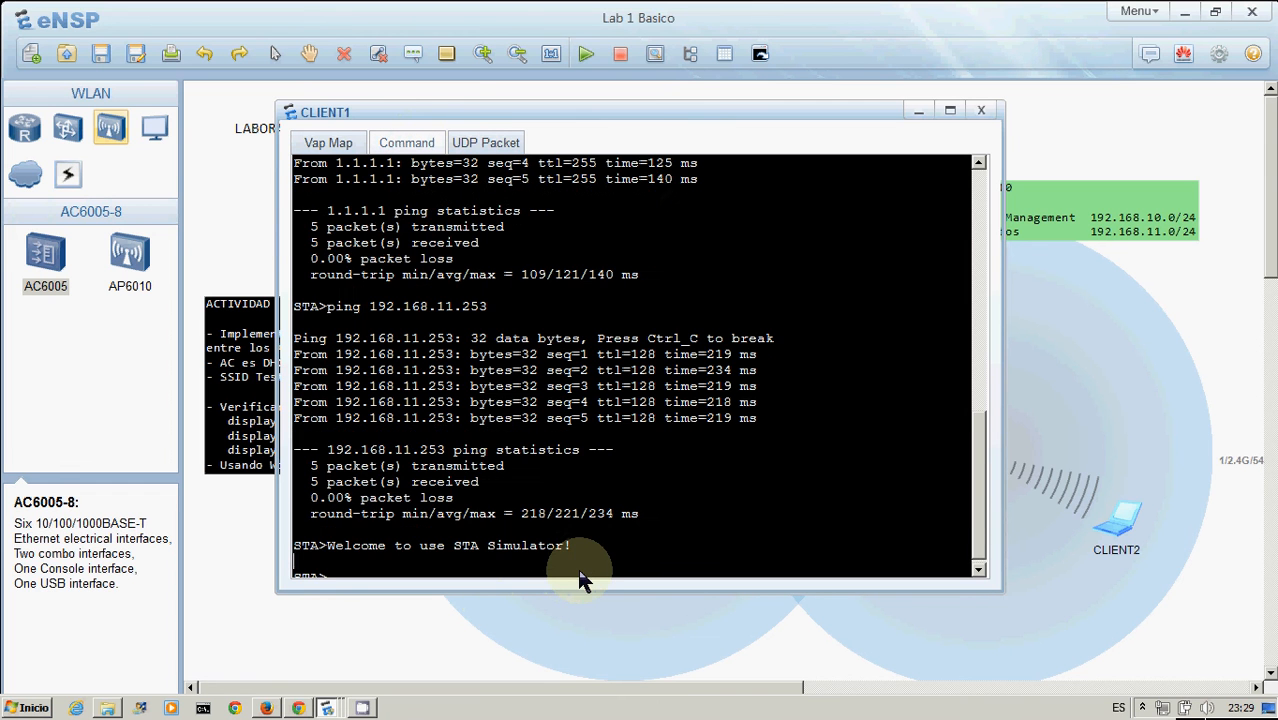
pyautogui.write('ip')
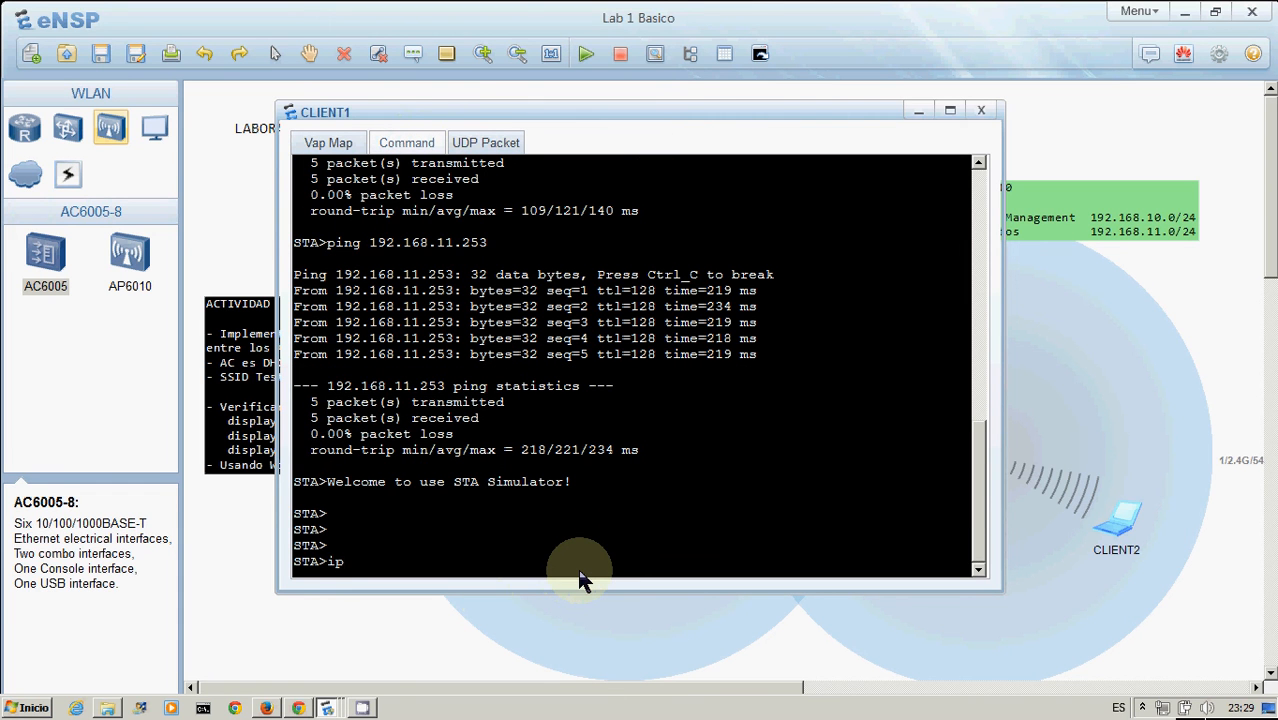
pyautogui.write('config')
pyautogui.press('Return')
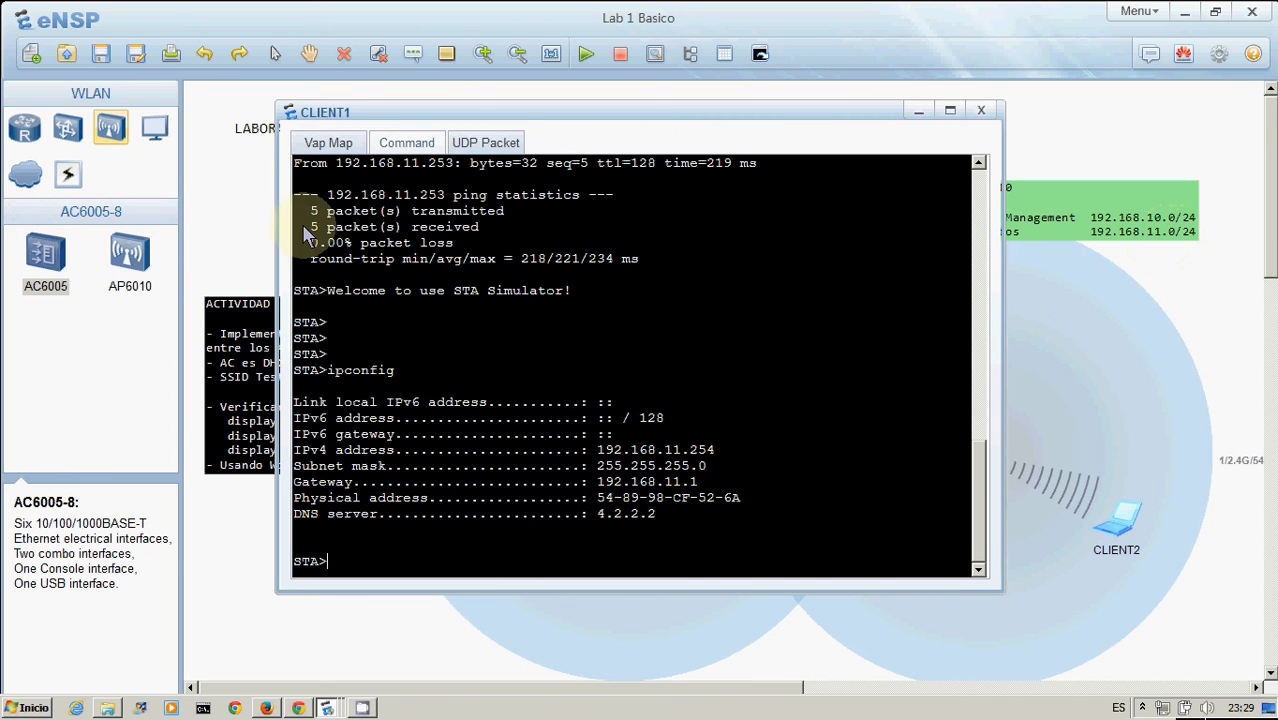
# Open CLIENT2's command line and run ipconfig to check its addressing
pyautogui.click(243, 232)
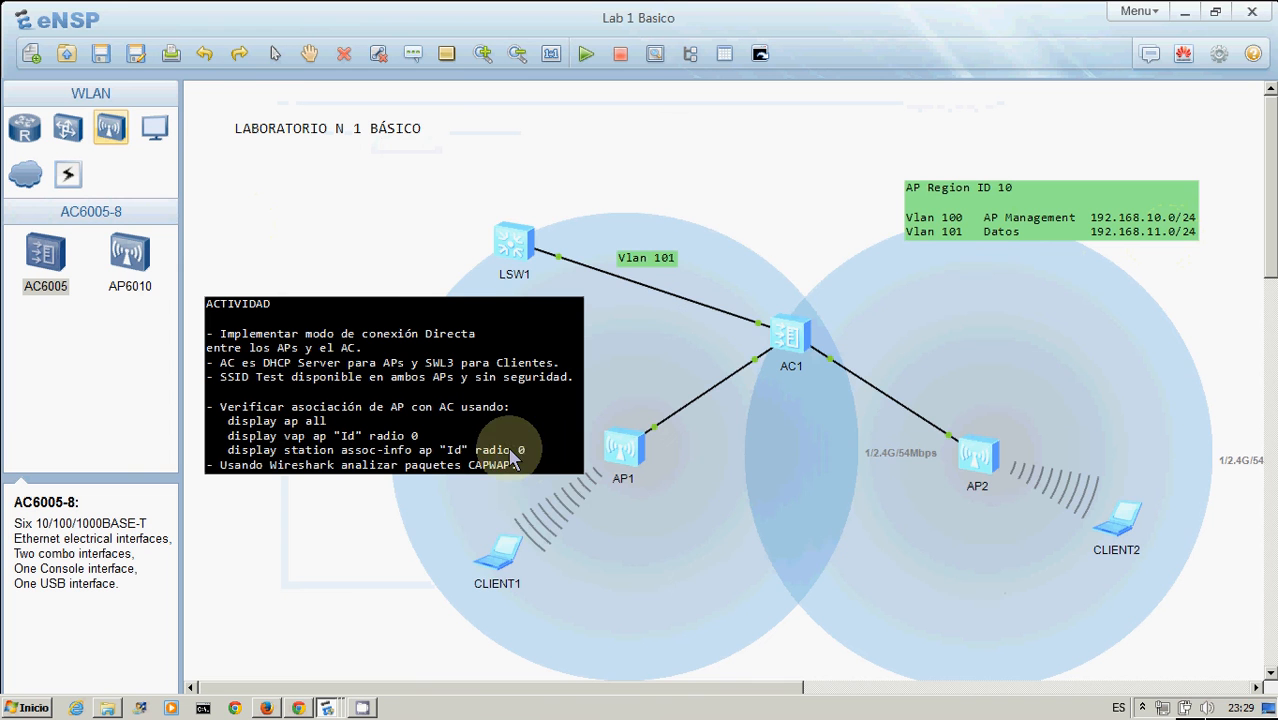
pyautogui.doubleClick(503, 548)
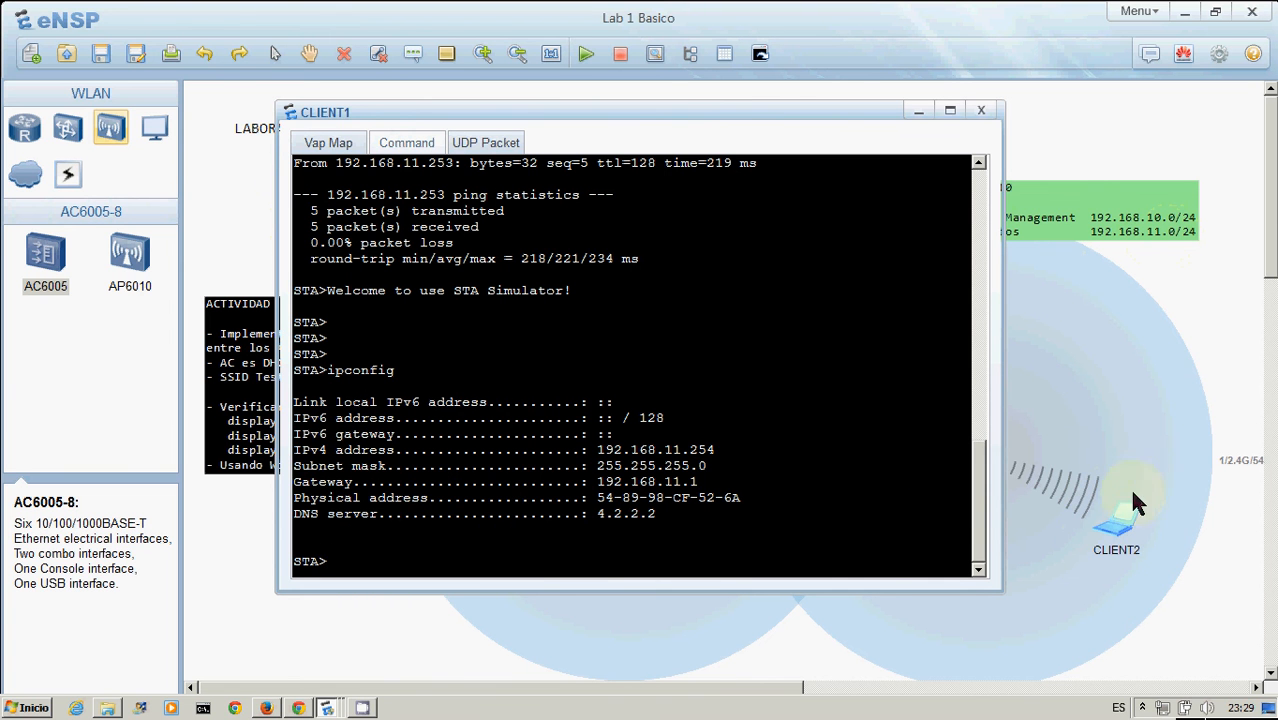
pyautogui.doubleClick(1120, 530)
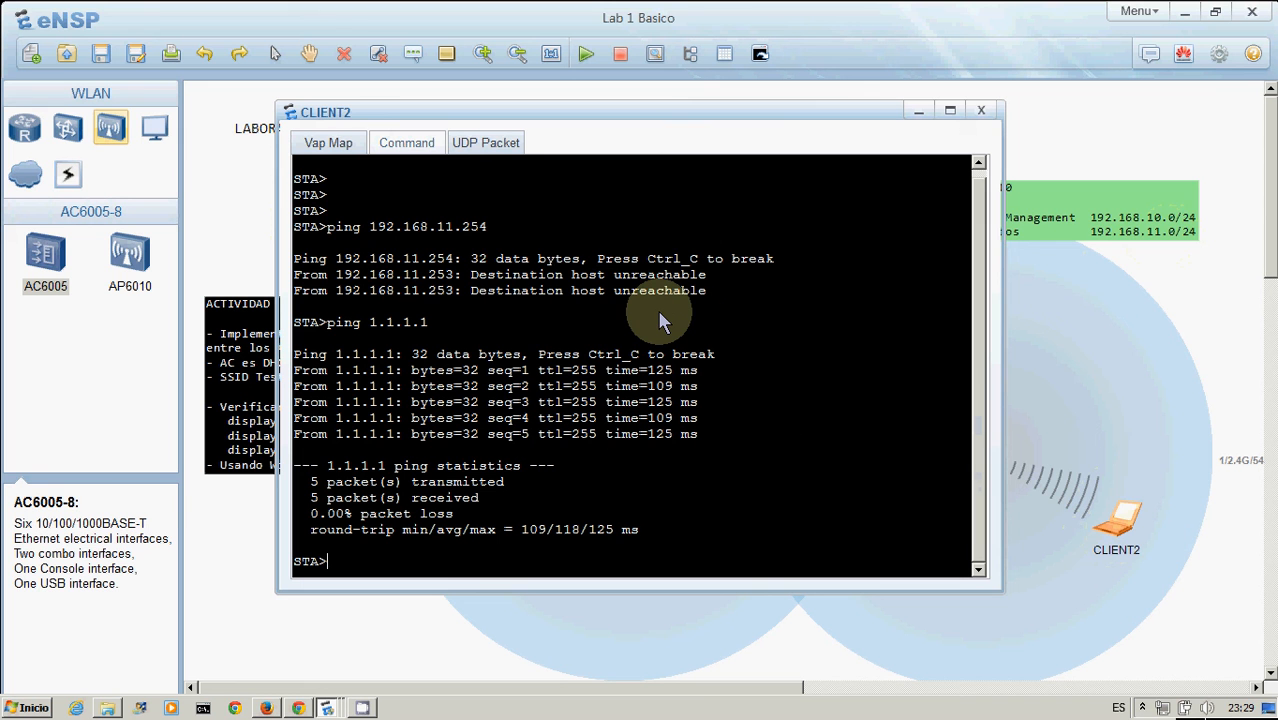
pyautogui.press('Up')
pyautogui.press('Up')
pyautogui.press('Down')
pyautogui.press('Up')
pyautogui.press('BackSpace')
pyautogui.press('BackSpace')
pyautogui.press('BackSpace')
pyautogui.press('BackSpace')
pyautogui.press('BackSpace')
pyautogui.press('BackSpace')
pyautogui.press('BackSpace')
pyautogui.press('BackSpace')
pyautogui.press('BackSpace')
pyautogui.press('BackSpace')
pyautogui.press('BackSpace')
pyautogui.press('BackSpace')
pyautogui.press('BackSpace')
pyautogui.press('BackSpace')
pyautogui.press('BackSpace')
pyautogui.press('BackSpace')
pyautogui.press('BackSpace')
pyautogui.press('BackSpace')
pyautogui.press('BackSpace')
pyautogui.write('ipconfig')
pyautogui.press('Return')
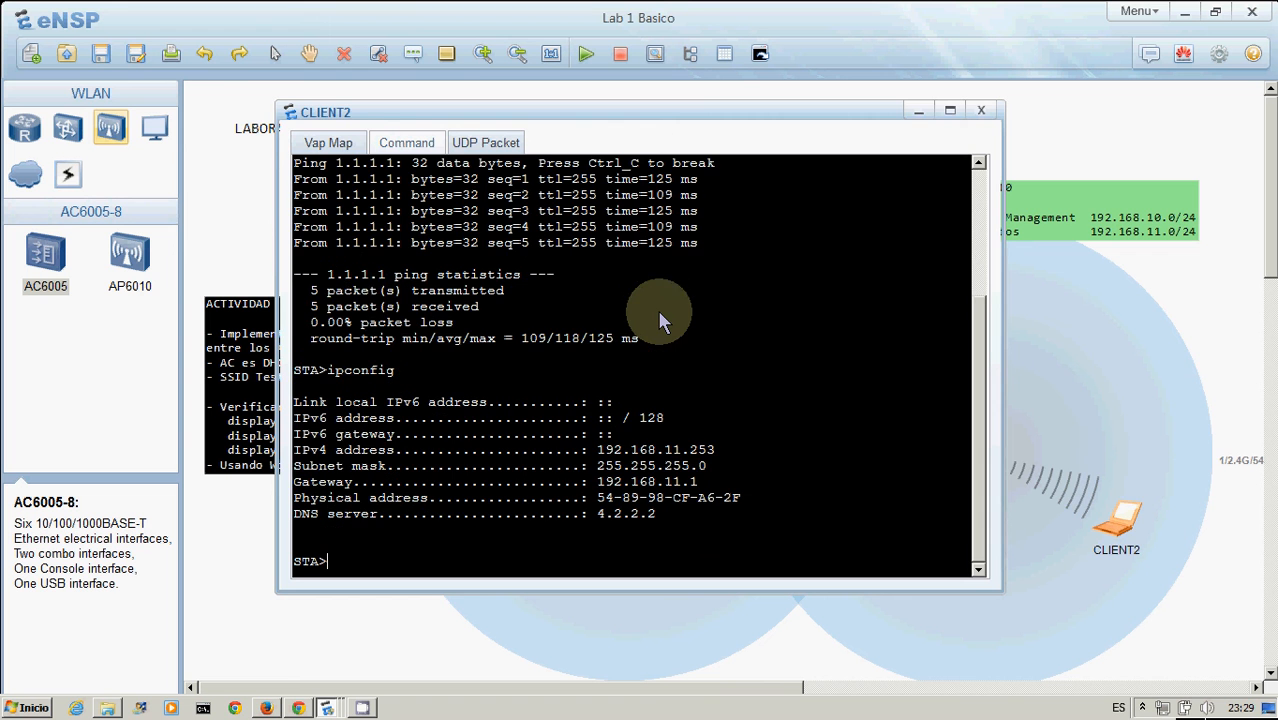
# From CLIENT1, ping CLIENT2's address 192.168.11.253 and review the replies
pyautogui.click(265, 243)
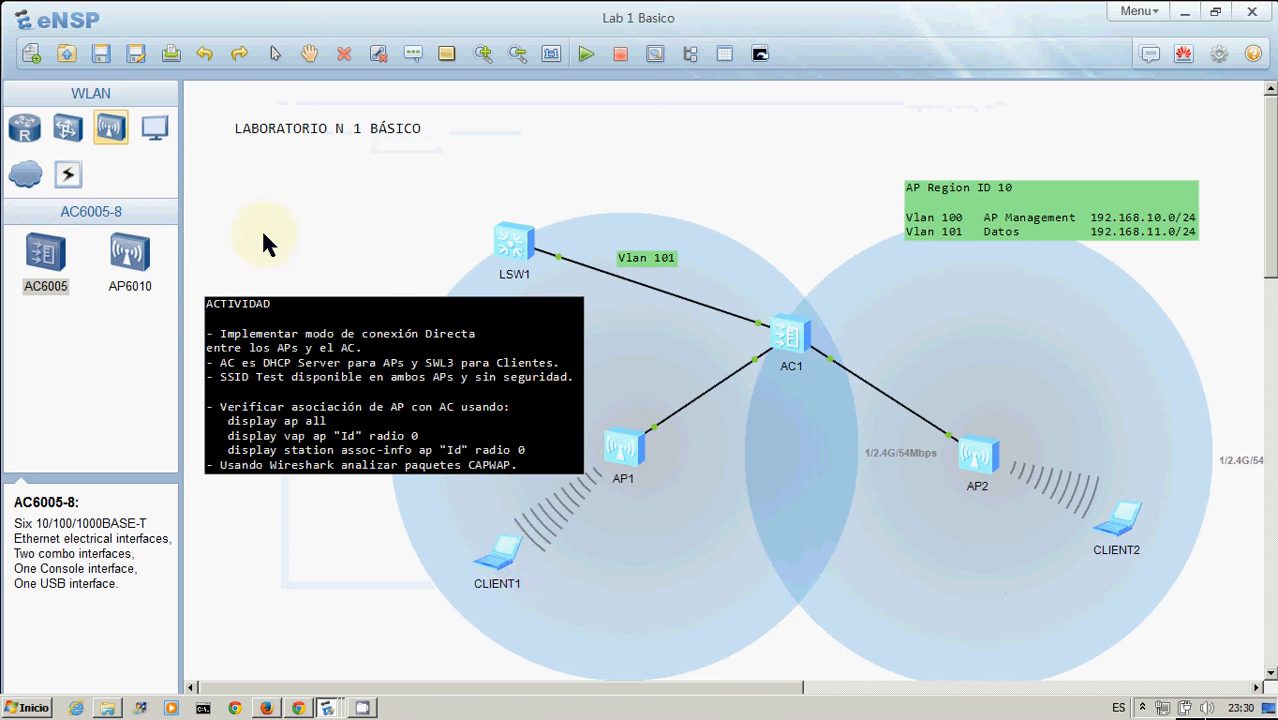
pyautogui.doubleClick(499, 568)
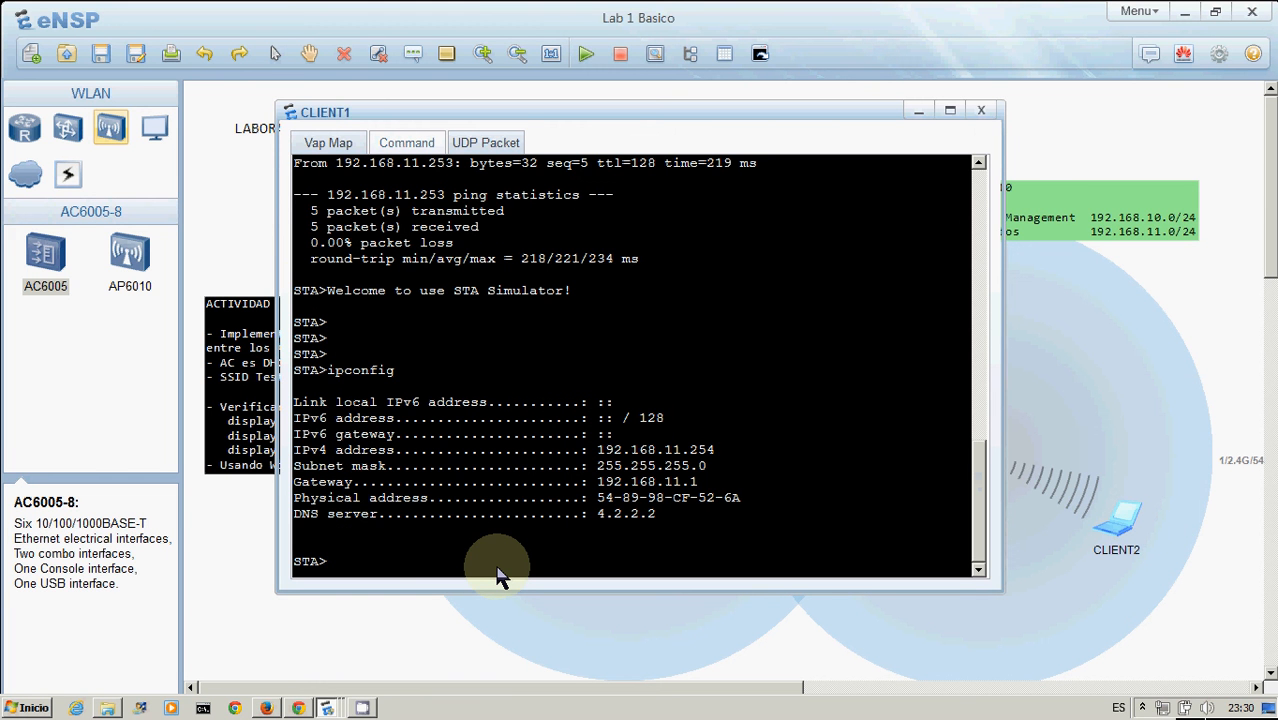
pyautogui.write('ping 192.168.11.253')
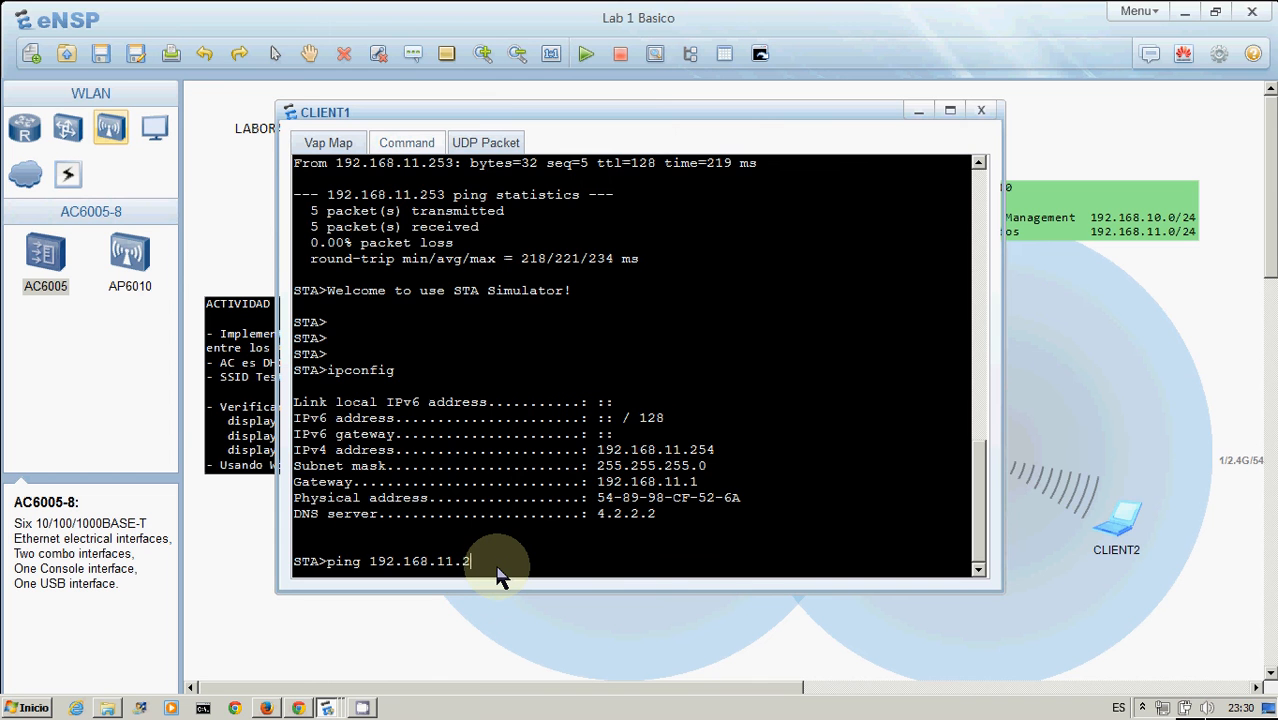
pyautogui.press('Return')
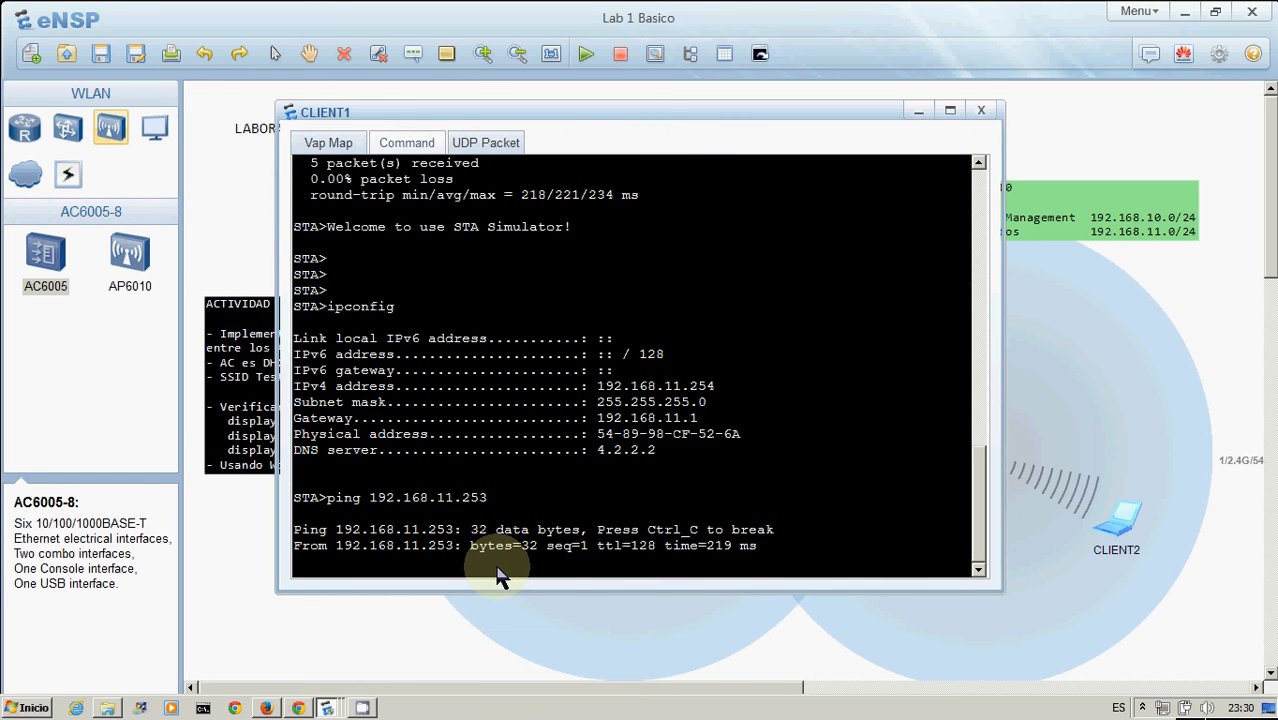
pyautogui.click(1201, 331)
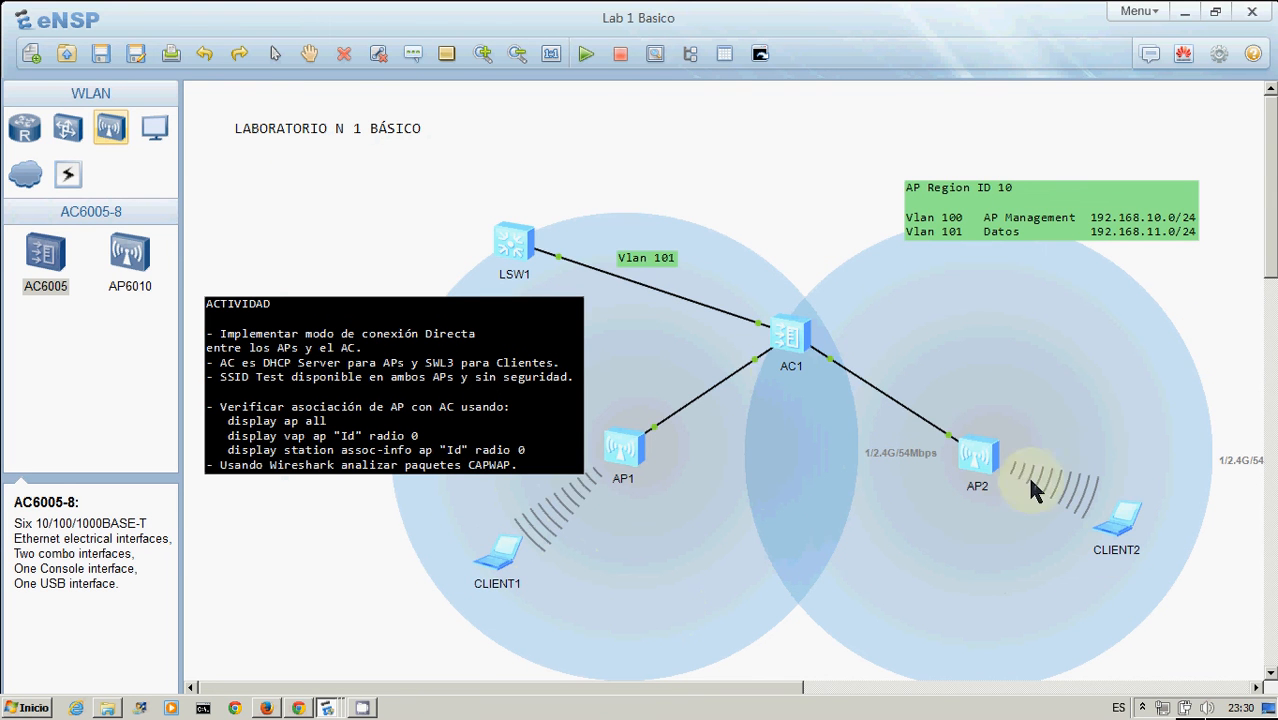
pyautogui.doubleClick(503, 566)
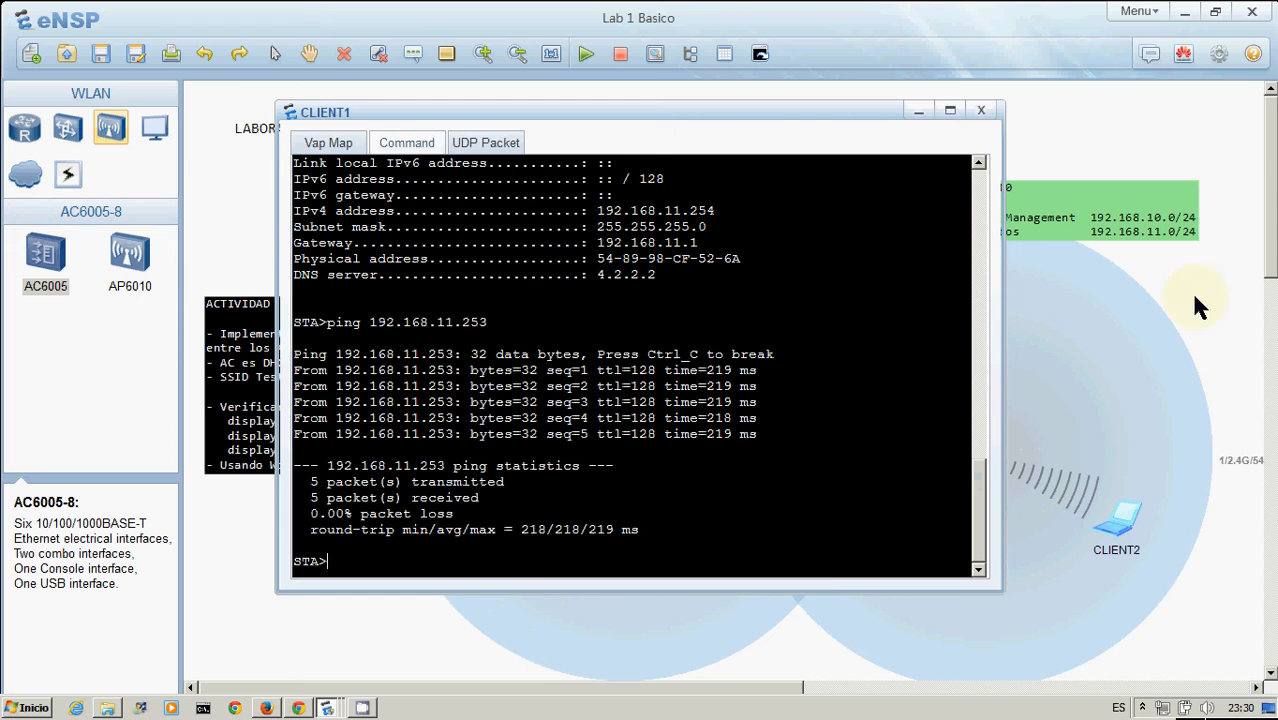
pyautogui.click(1224, 300)
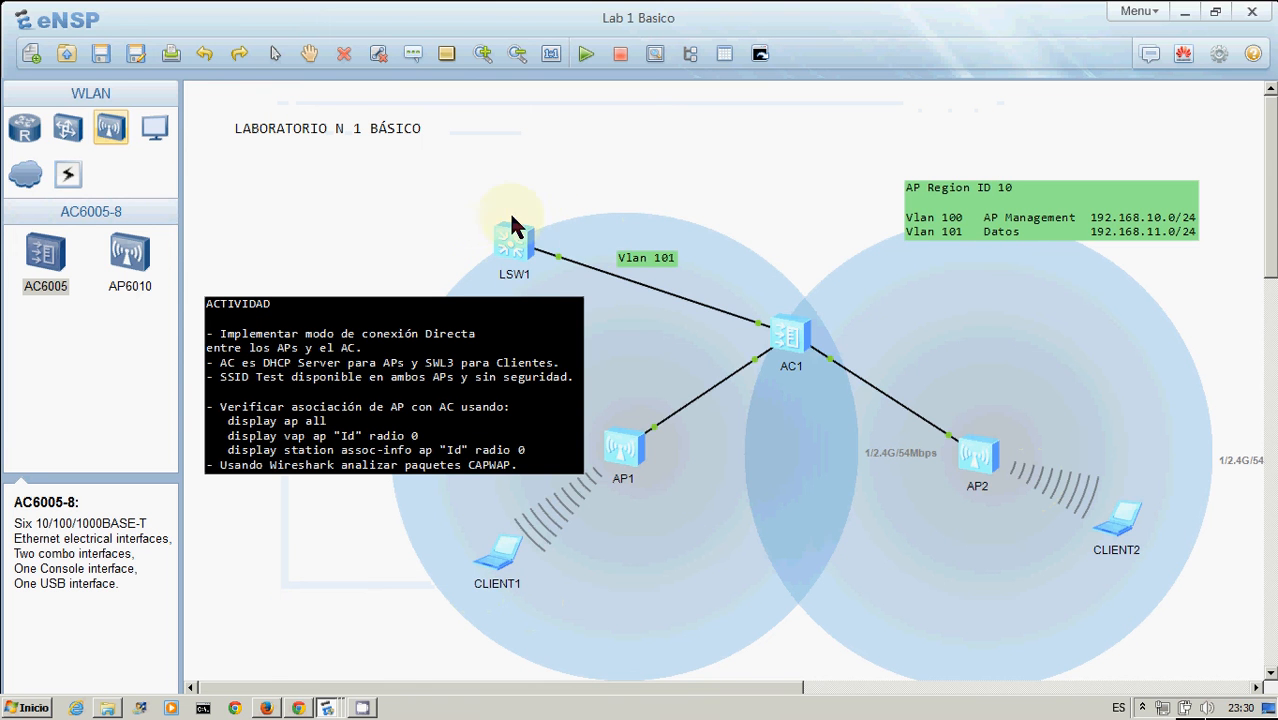
# Ping 1.1.1.1 from CLIENT1's command line
pyautogui.doubleClick(504, 564)
pyautogui.write('ping ')
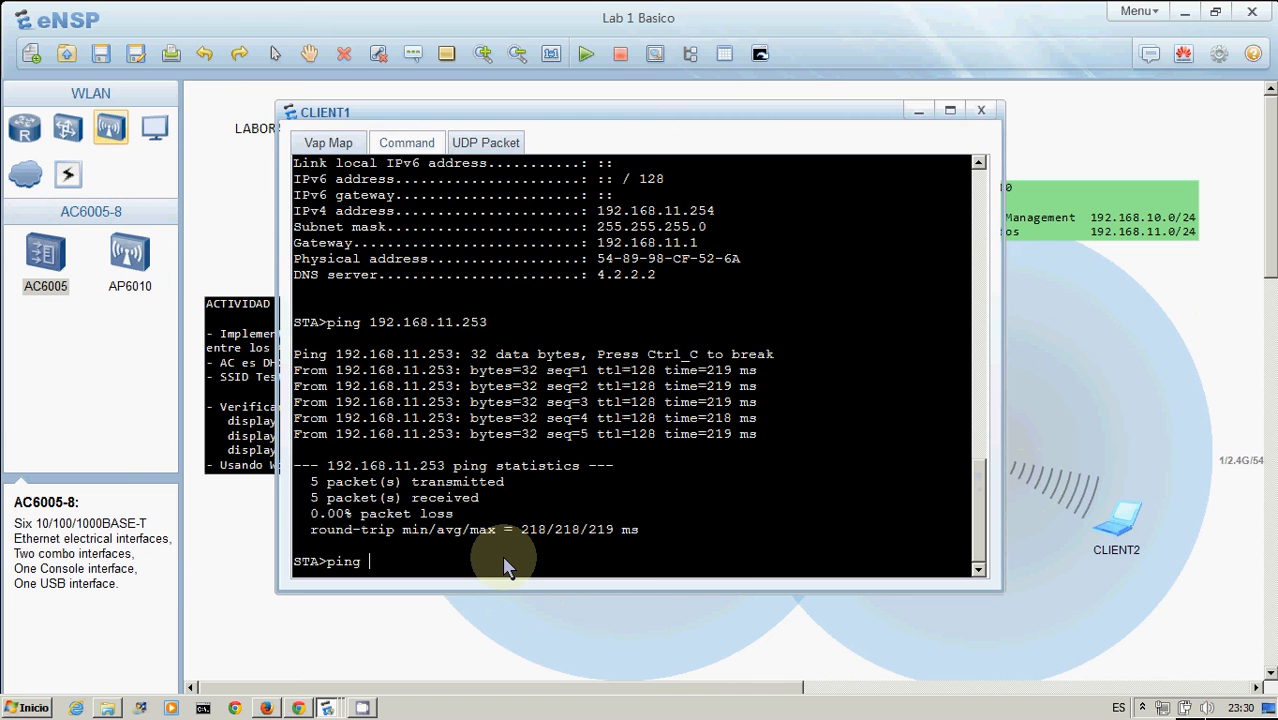
pyautogui.write('1.1 .1.1')
pyautogui.press('Return')
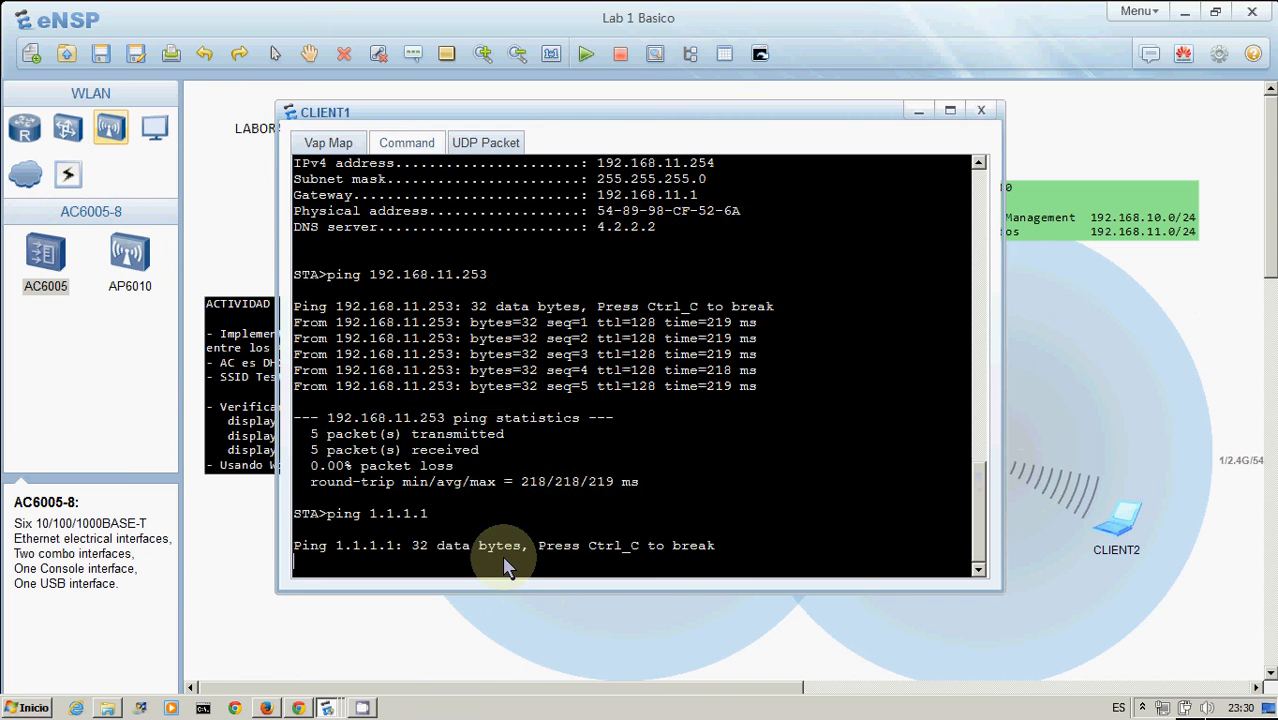
pyautogui.click(212, 190)
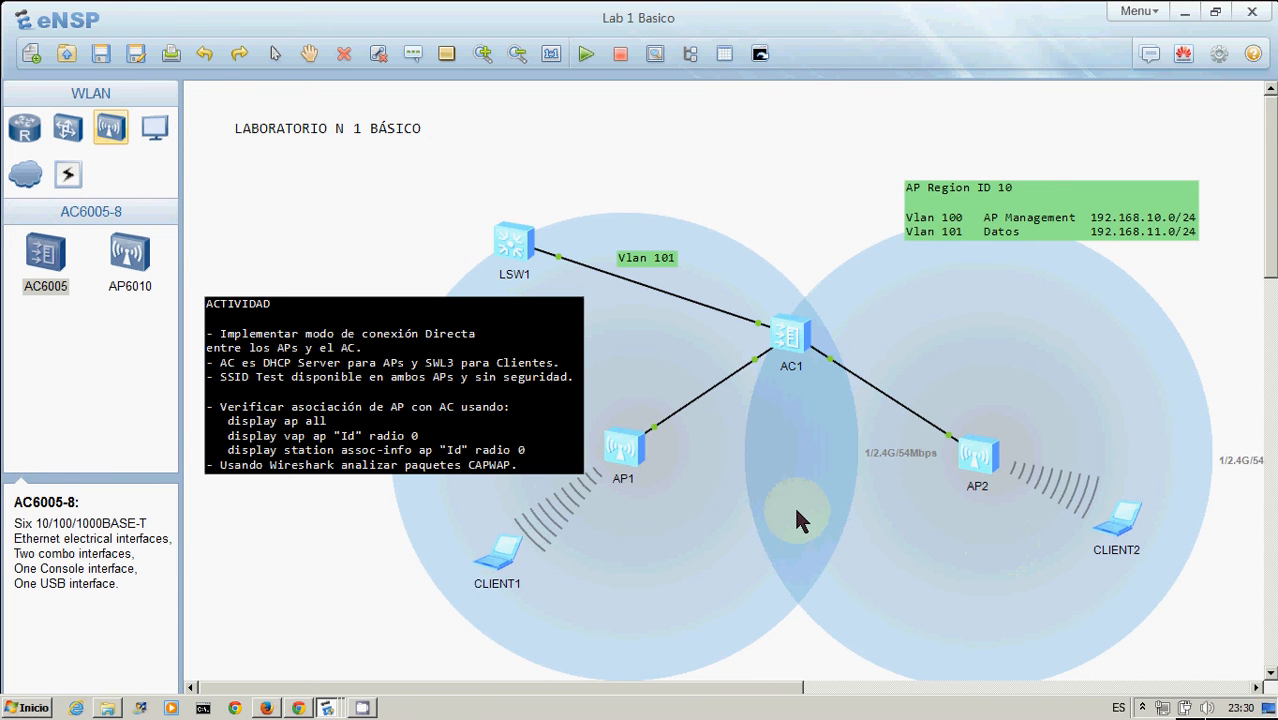
# Open AC1's console, enter the WLAN view and display its current configuration, reviewing the Test service-set settings
pyautogui.doubleClick(630, 440)
pyautogui.click(993, 265)
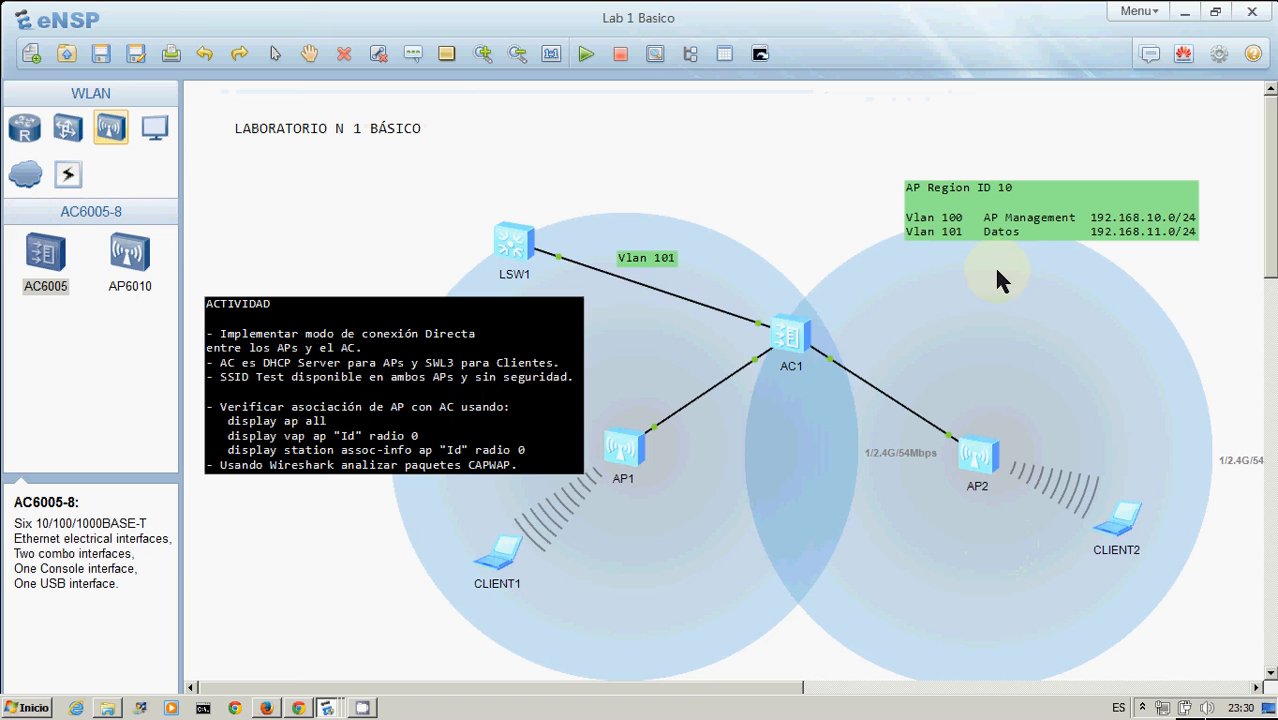
pyautogui.doubleClick(787, 340)
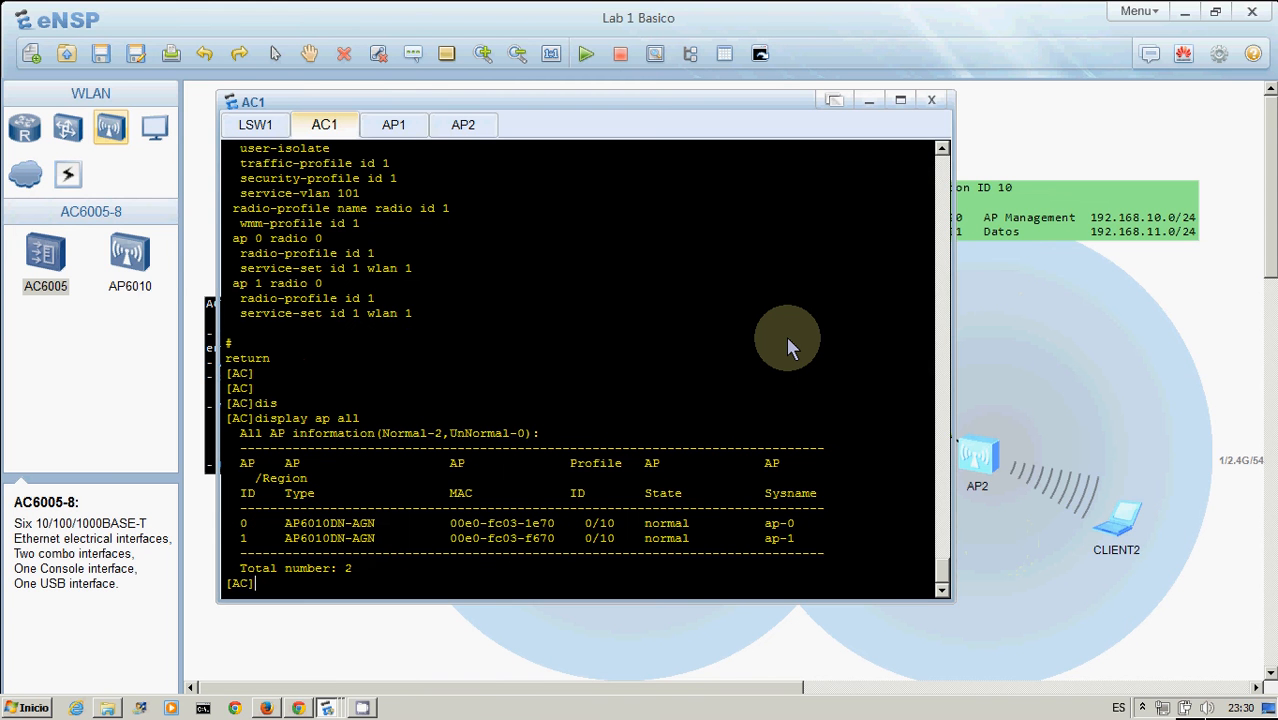
pyautogui.write('wlan')
pyautogui.press('Return')
pyautogui.write('d')
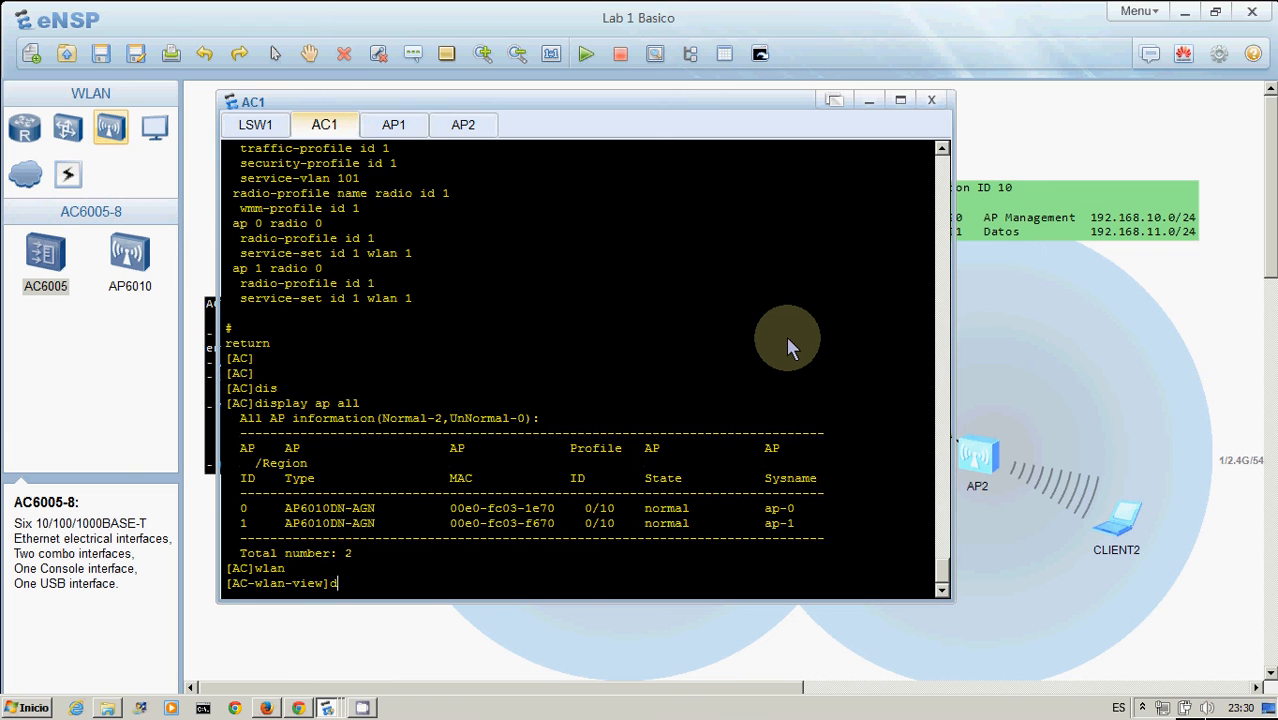
pyautogui.write('is thi')
pyautogui.press('Tab')
pyautogui.press('Return')
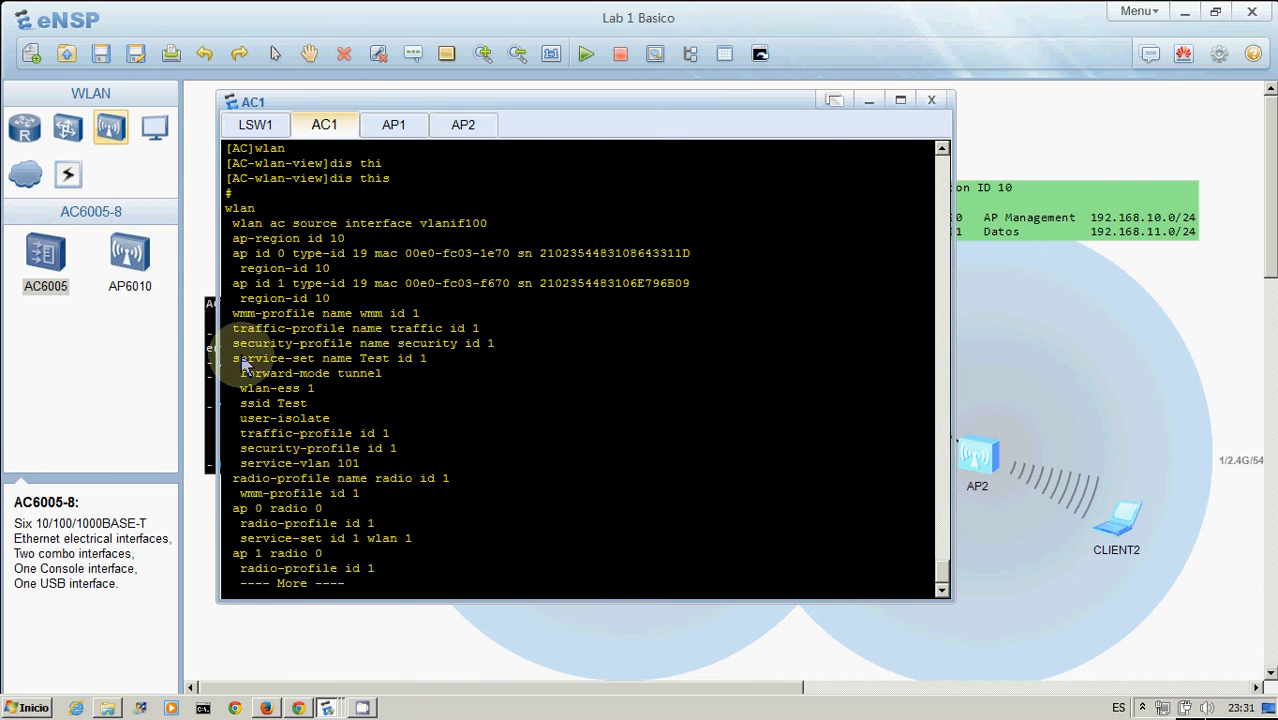
pyautogui.moveTo(231, 358); pyautogui.dragTo(398, 433)
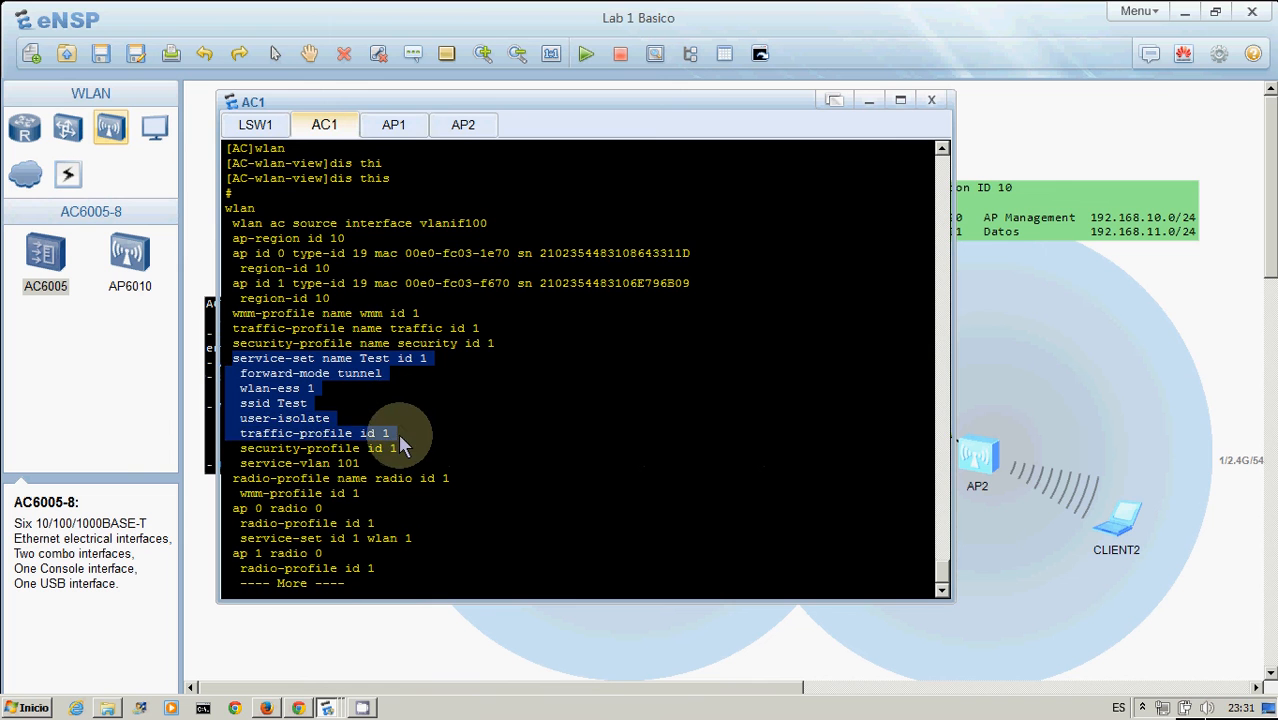
pyautogui.click(318, 418)
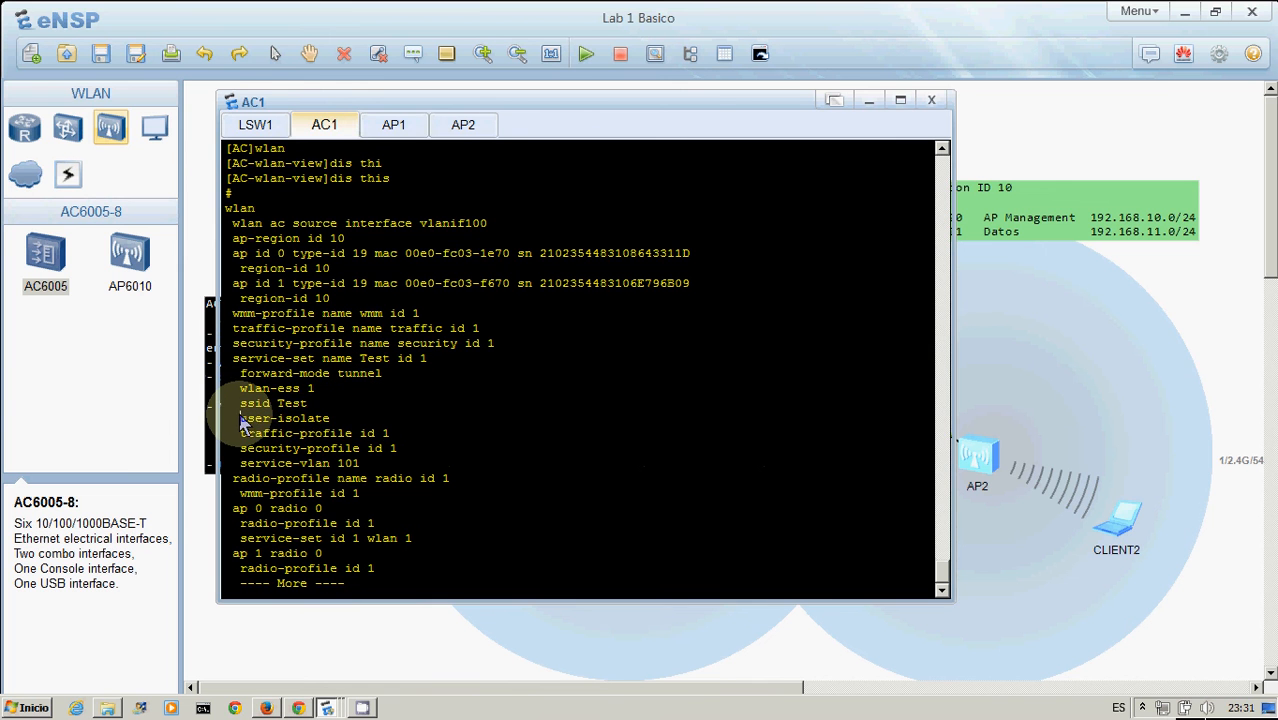
pyautogui.moveTo(241, 418); pyautogui.dragTo(371, 422)
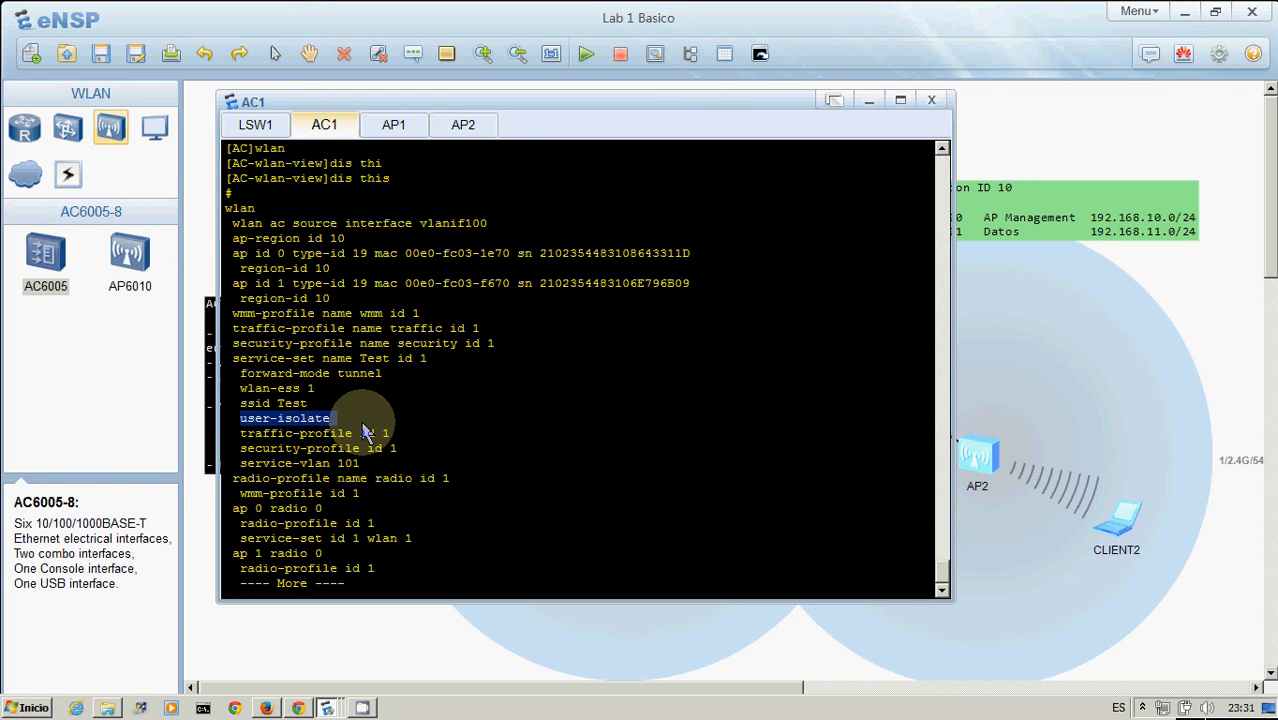
pyautogui.press('space')
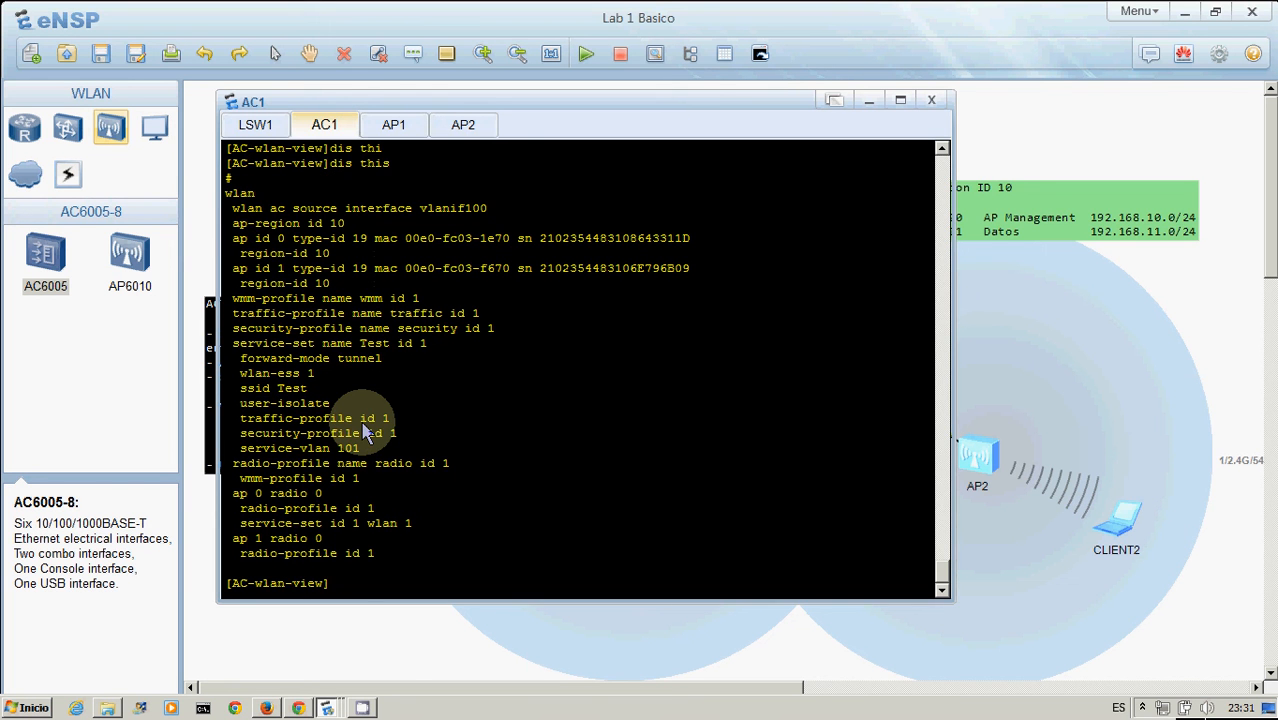
# Leave the WLAN view and enable port-isolate on AC1's Wlan-Ess 1 interface
pyautogui.write('quit')
pyautogui.press('Return')
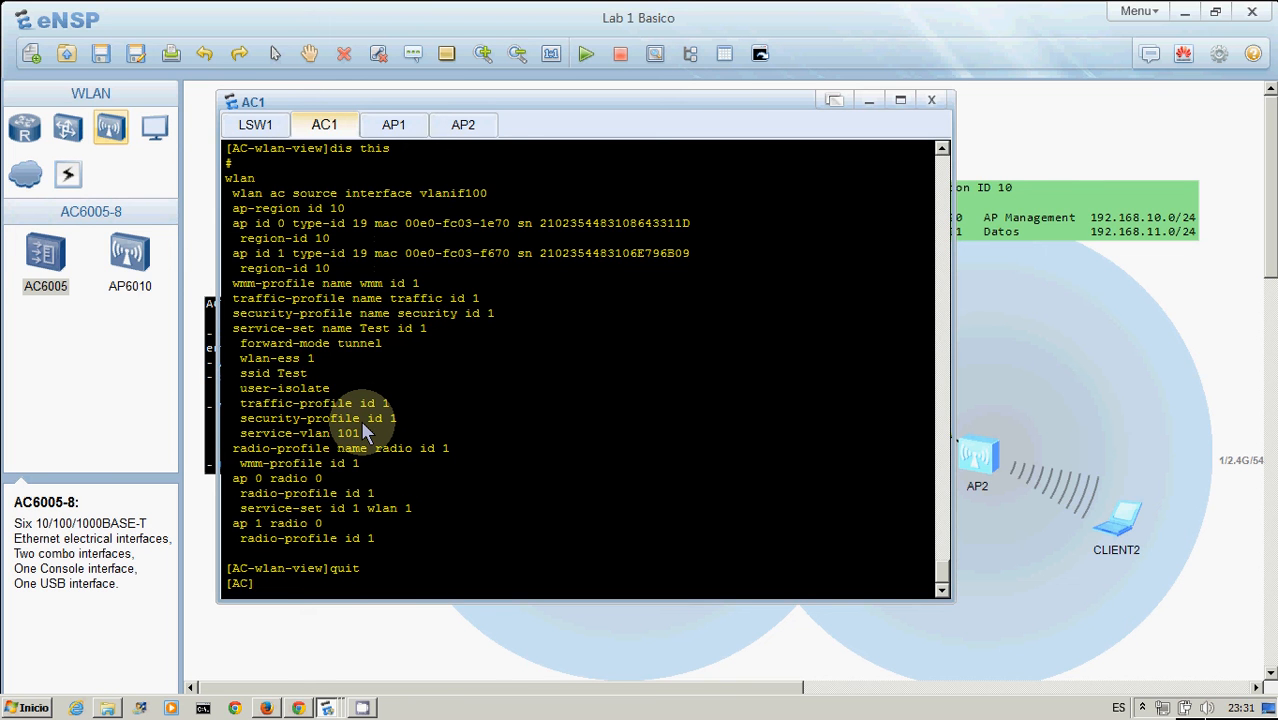
pyautogui.write('int wla')
pyautogui.press('Tab')
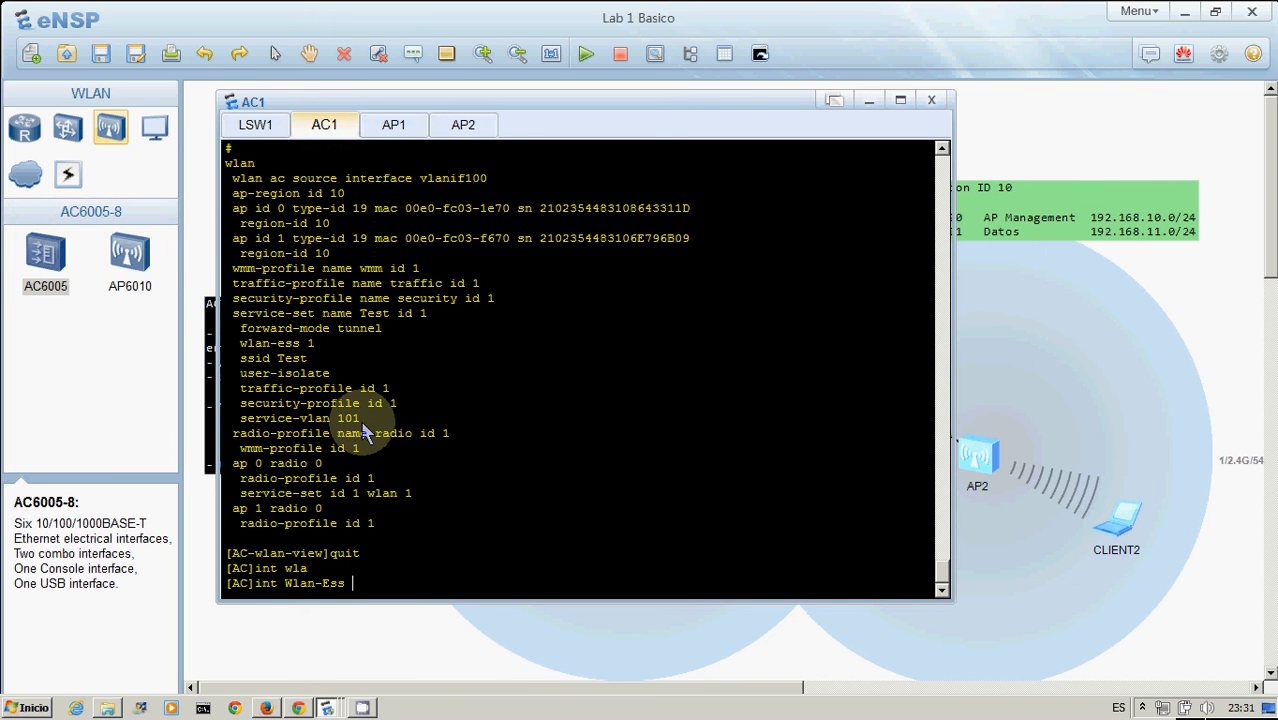
pyautogui.write('1')
pyautogui.press('Return')
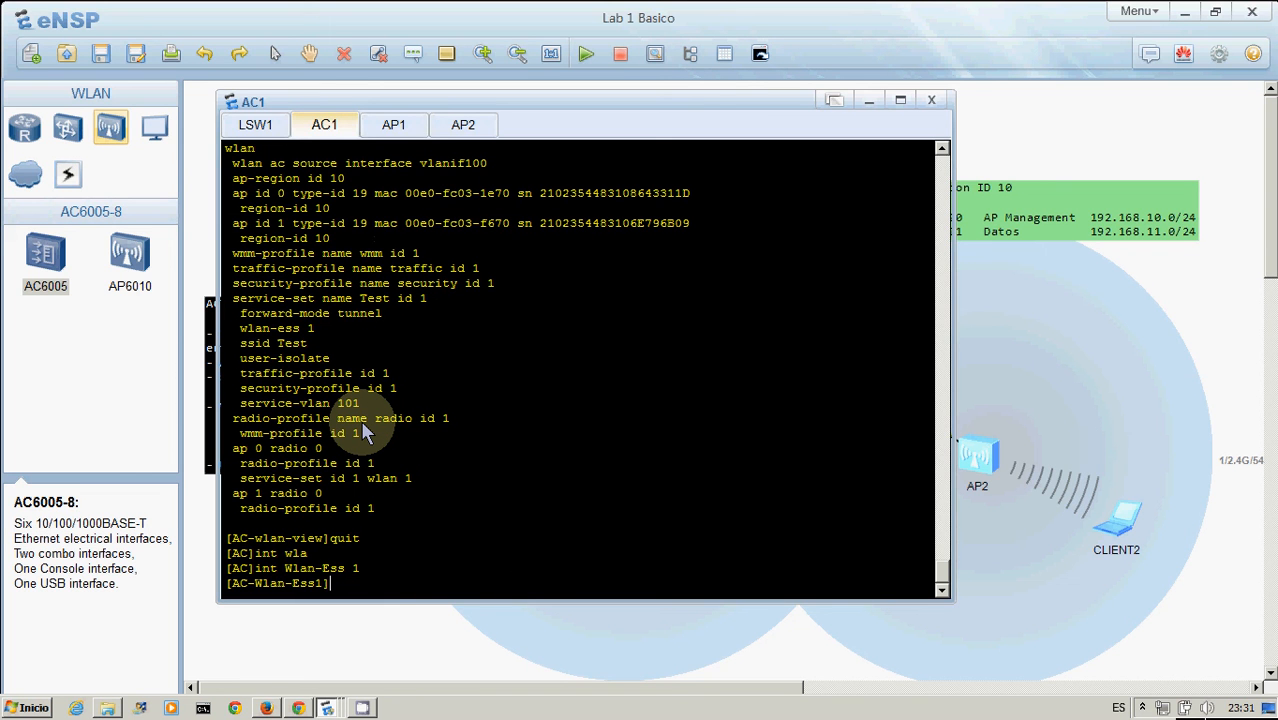
pyautogui.write('por')
pyautogui.press('Tab')
pyautogui.write('t-i')
pyautogui.press('Tab')
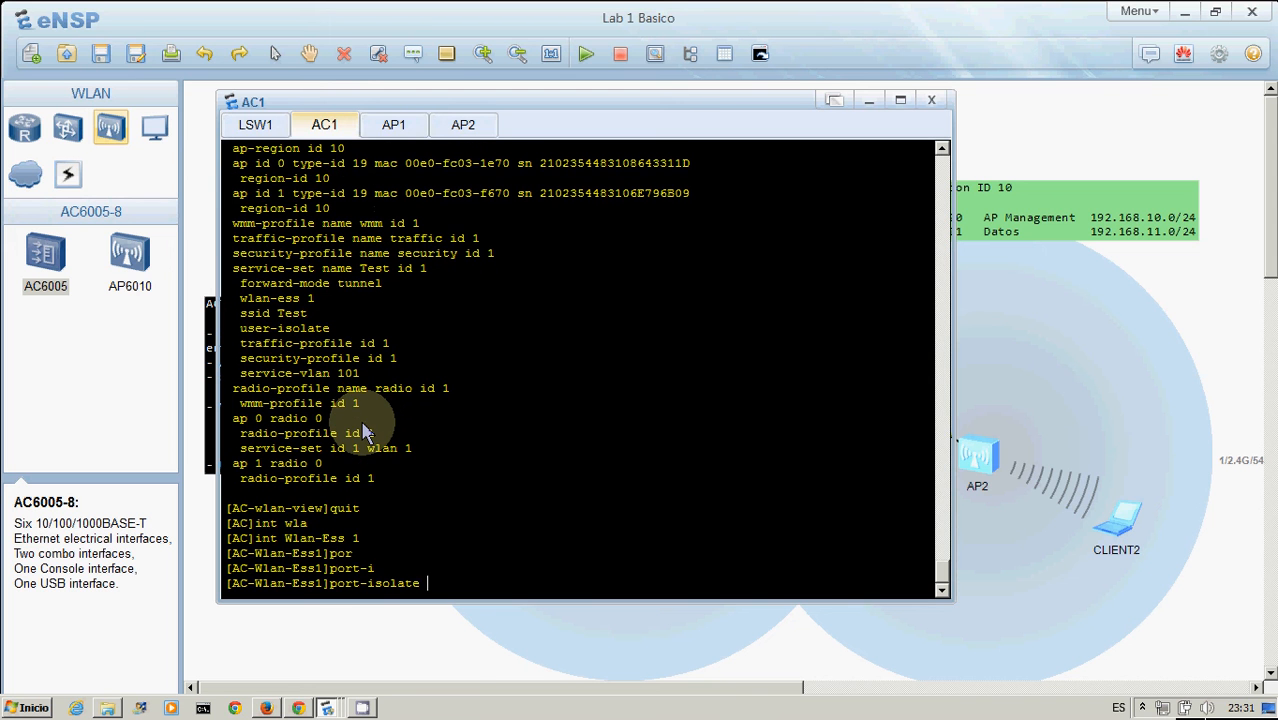
pyautogui.write('en')
pyautogui.press('Tab')
pyautogui.press('Return')
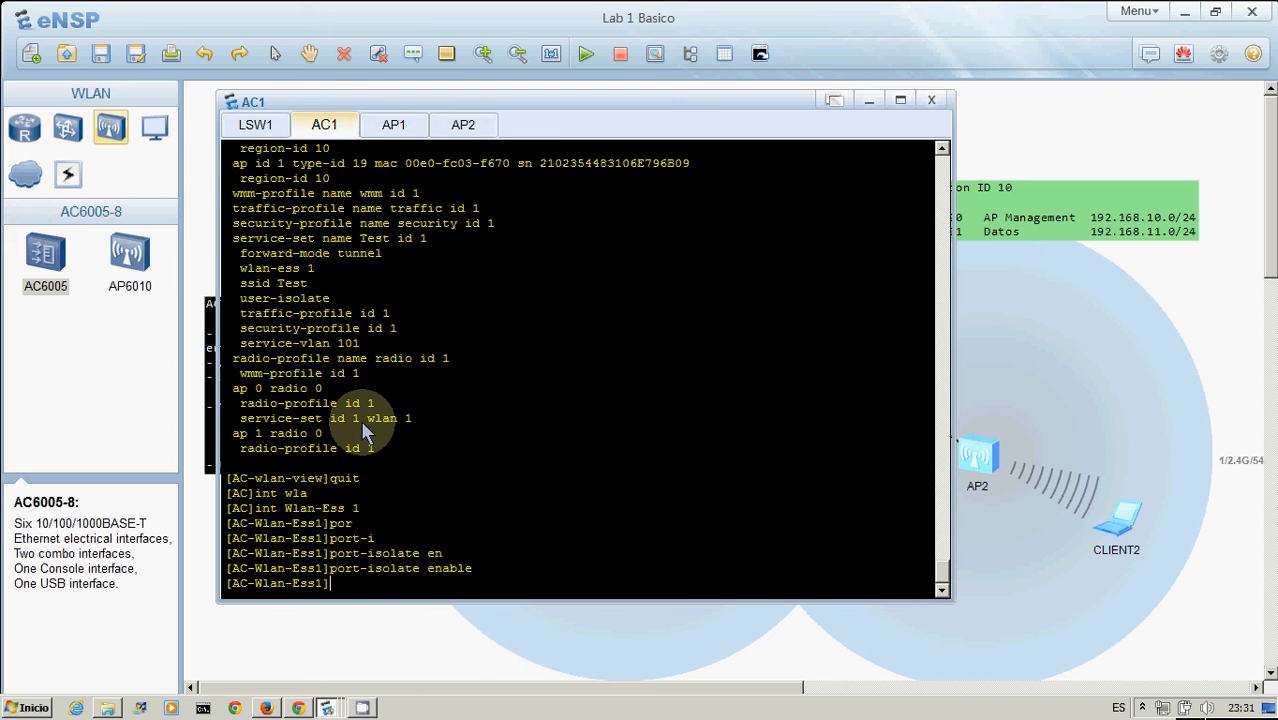
# Rerun the ping from CLIENT1 to 192.168.11.253
pyautogui.click(1106, 365)
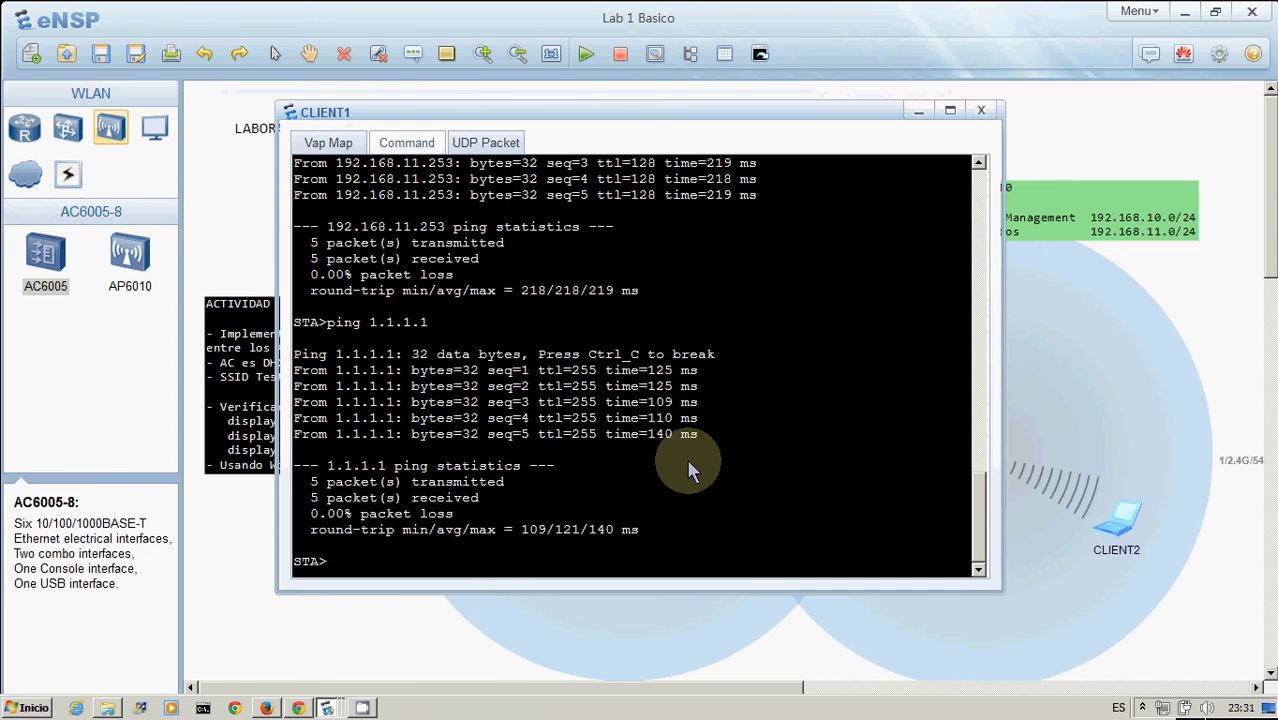
pyautogui.press('Up')
pyautogui.press('Up')
pyautogui.press('Return')
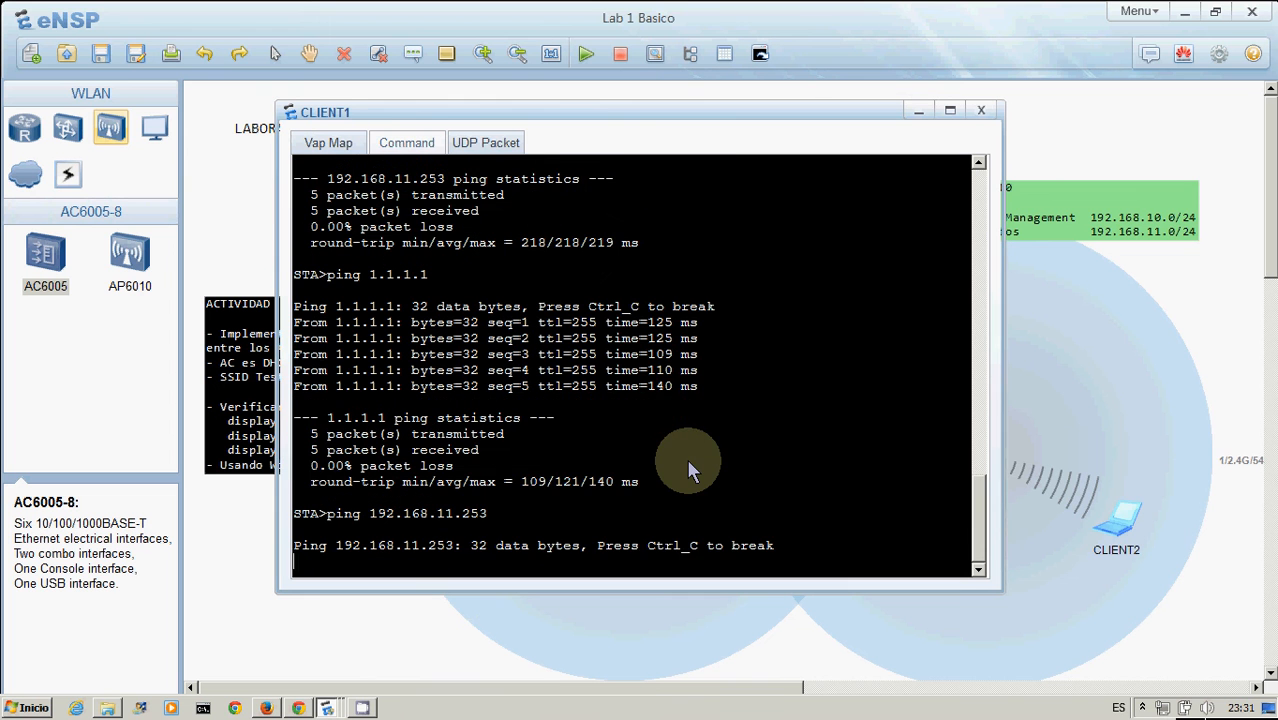
pyautogui.click(1144, 408)
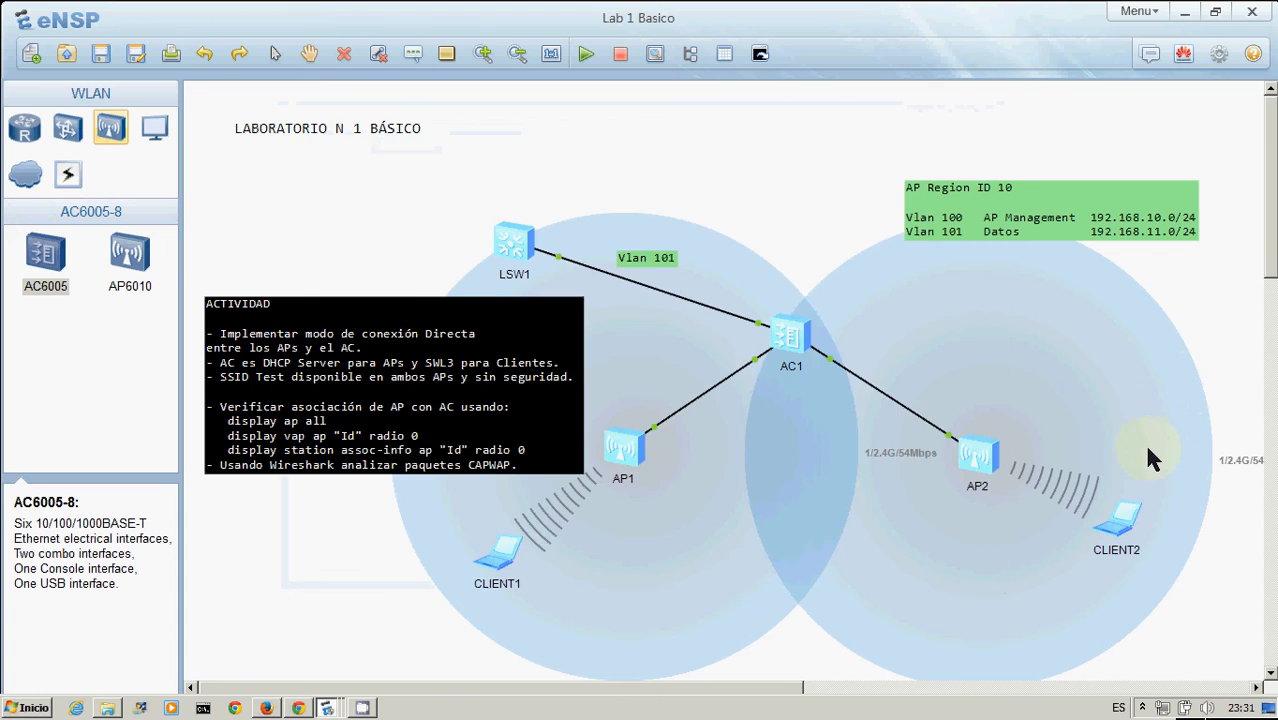
# From CLIENT2, ping CLIENT1's address 192.168.11.254
pyautogui.doubleClick(1124, 522)
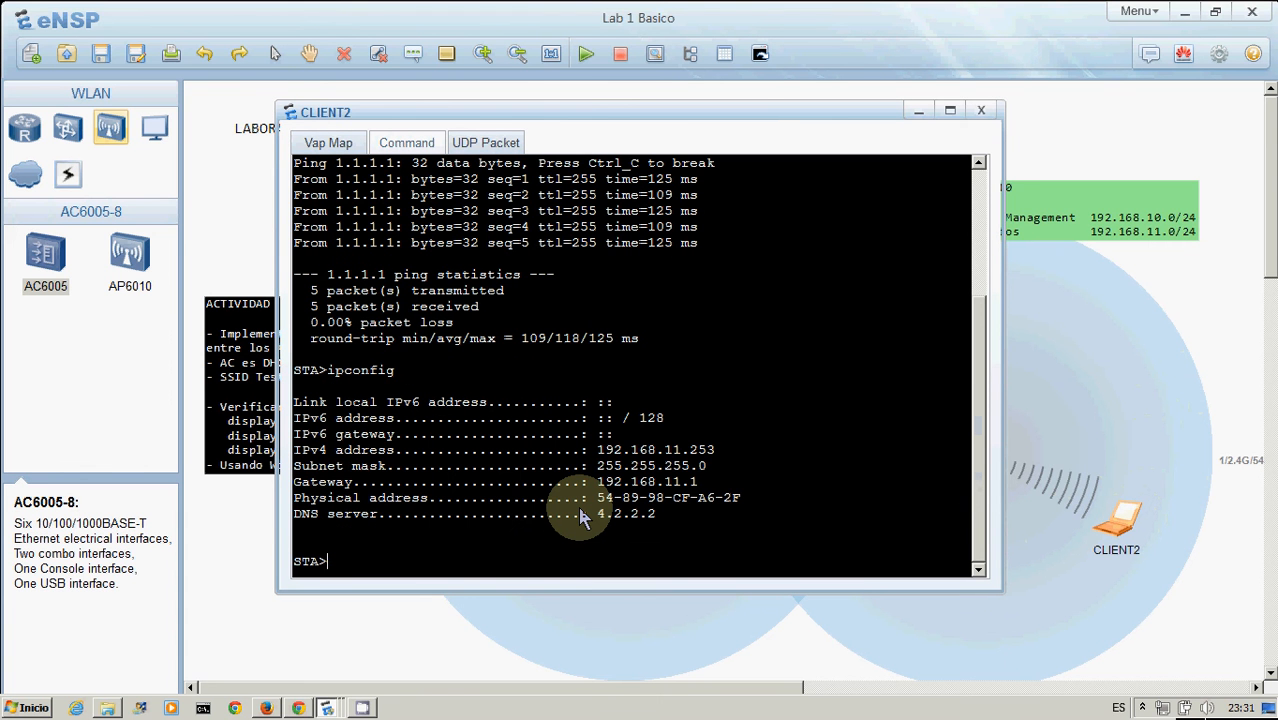
pyautogui.press('Up')
pyautogui.press('Up')
pyautogui.press('Up')
pyautogui.press('Return')
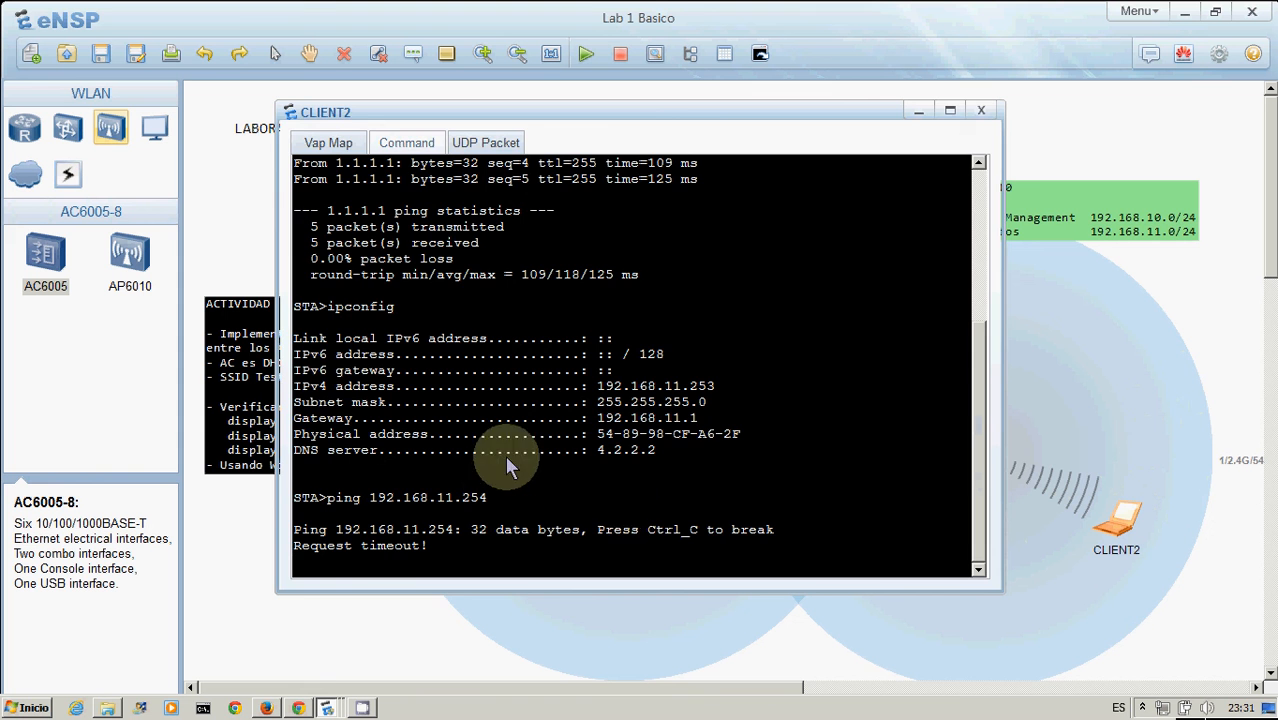
pyautogui.click(235, 223)
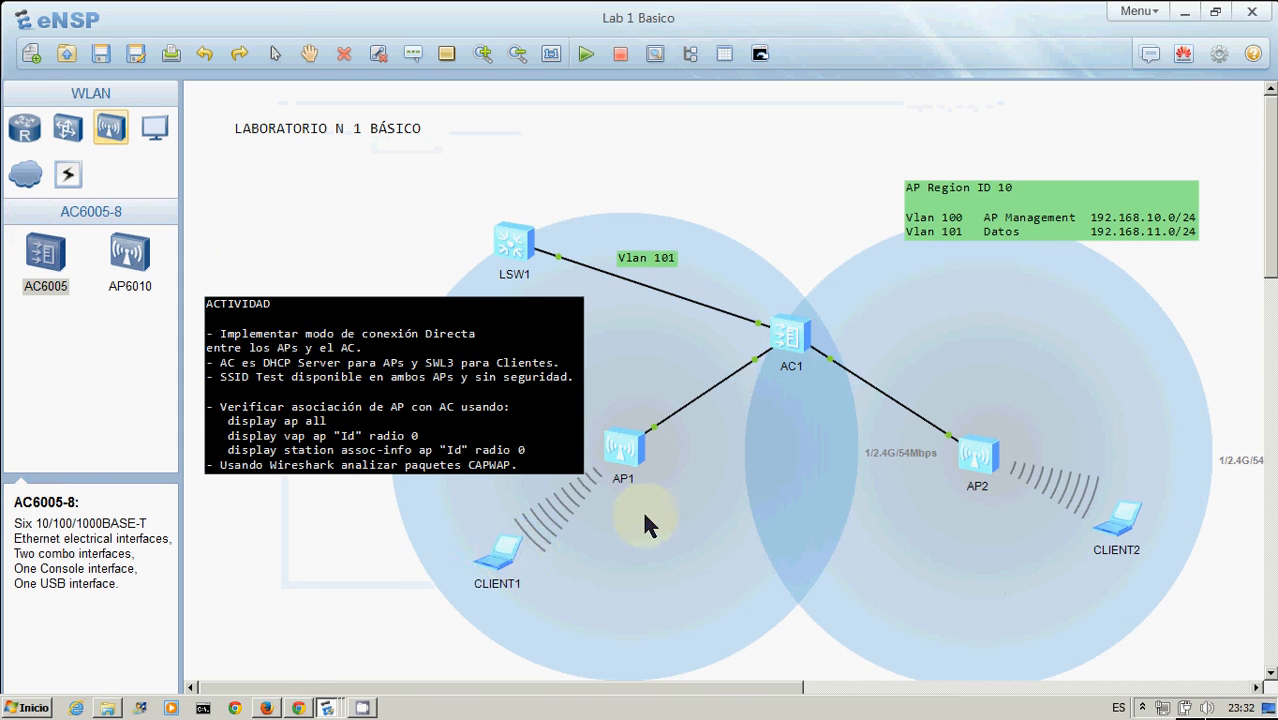
# Rerun the ping to 1.1.1.1 from CLIENT1
pyautogui.doubleClick(507, 547)
pyautogui.press('Up')
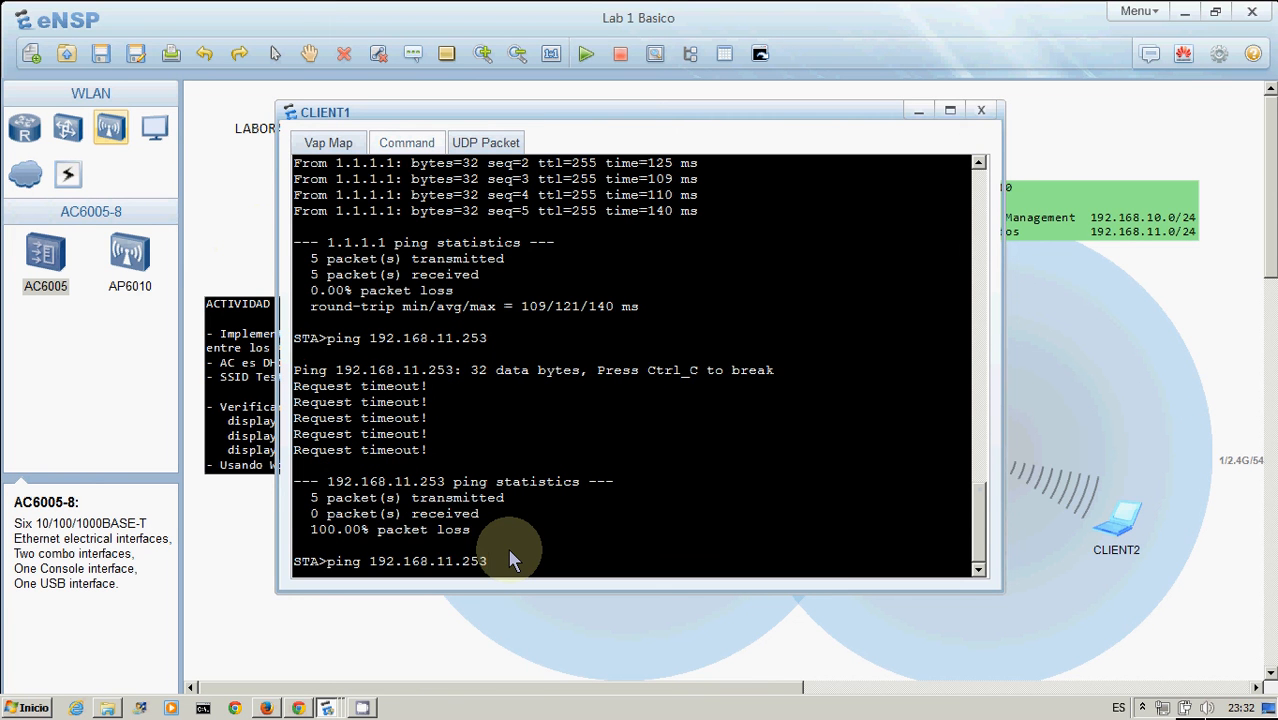
pyautogui.press('Up')
pyautogui.press('Return')
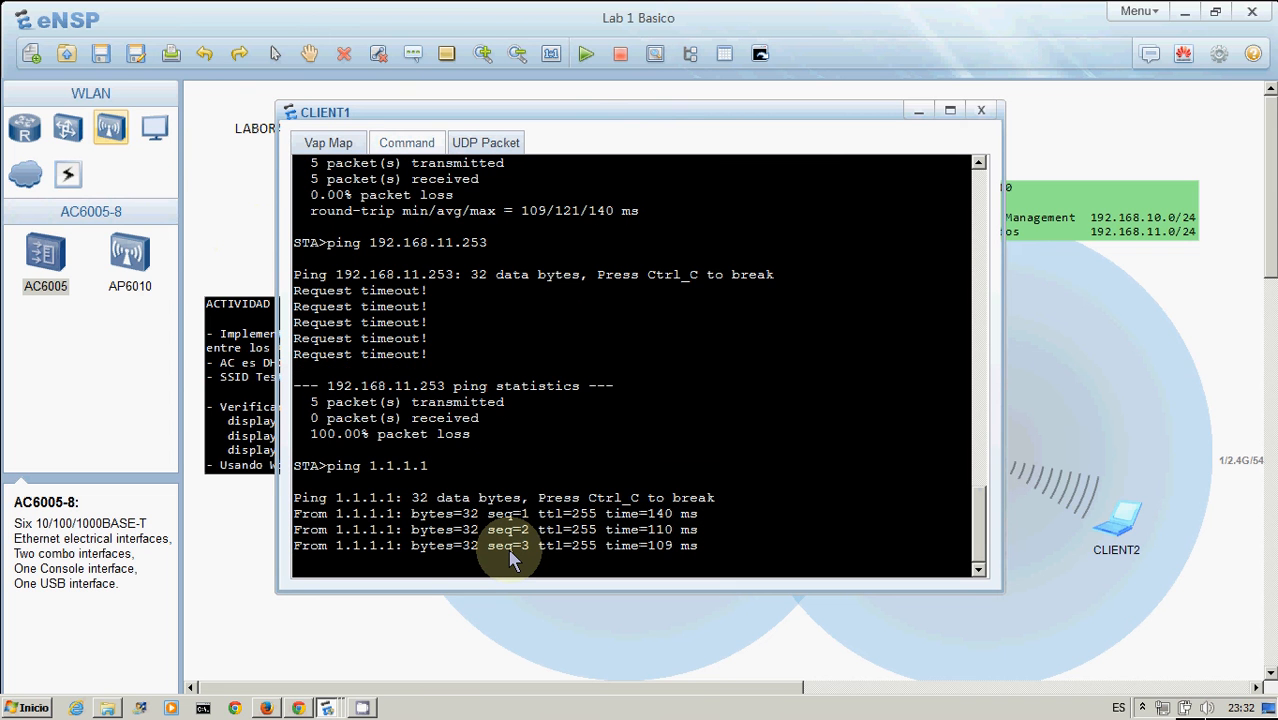
pyautogui.click(235, 239)
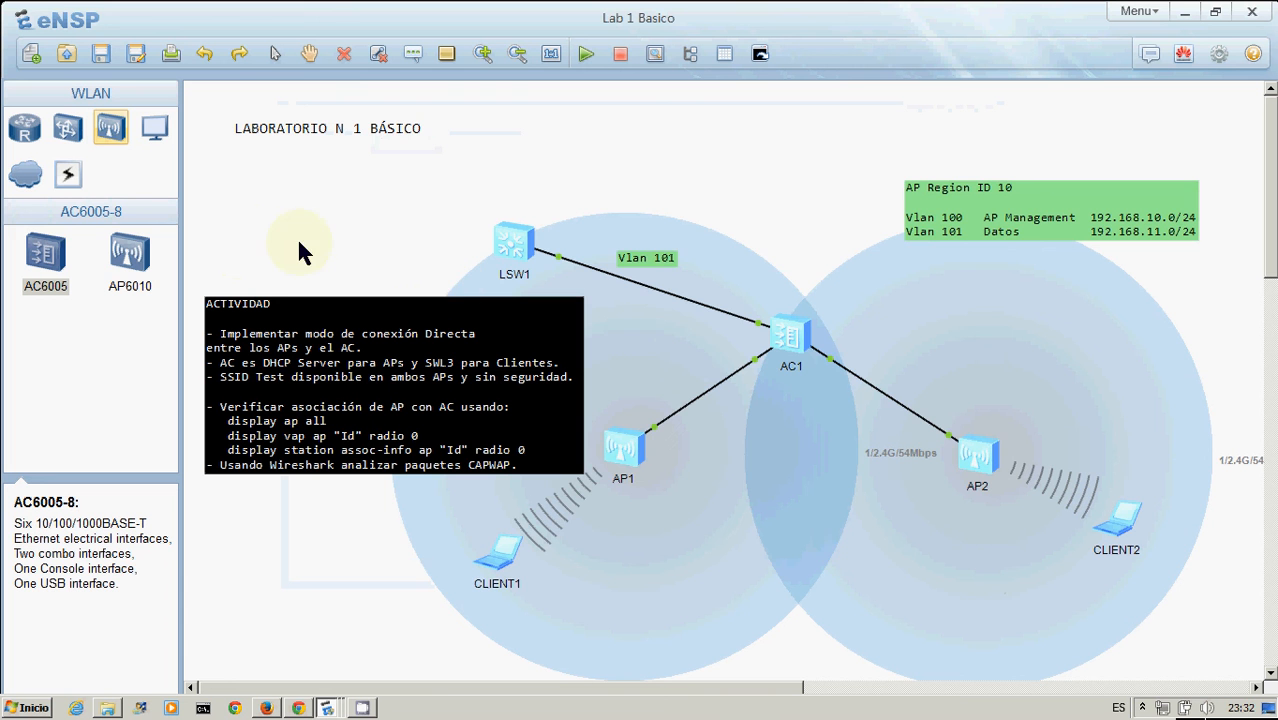
# Start a continuous ping to 1.1.1.1 from CLIENT1 with the -t option
pyautogui.doubleClick(505, 548)
pyautogui.press('Up')
pyautogui.write('-t')
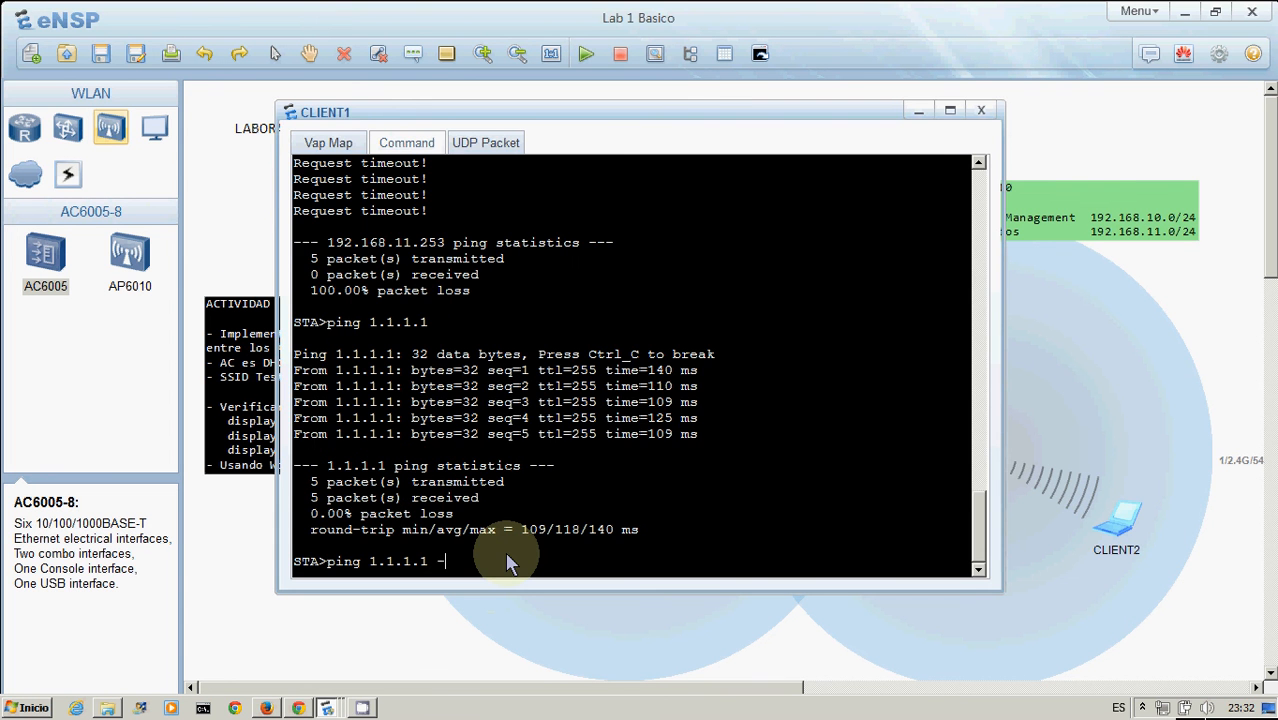
pyautogui.press('Return')
pyautogui.click(246, 188)
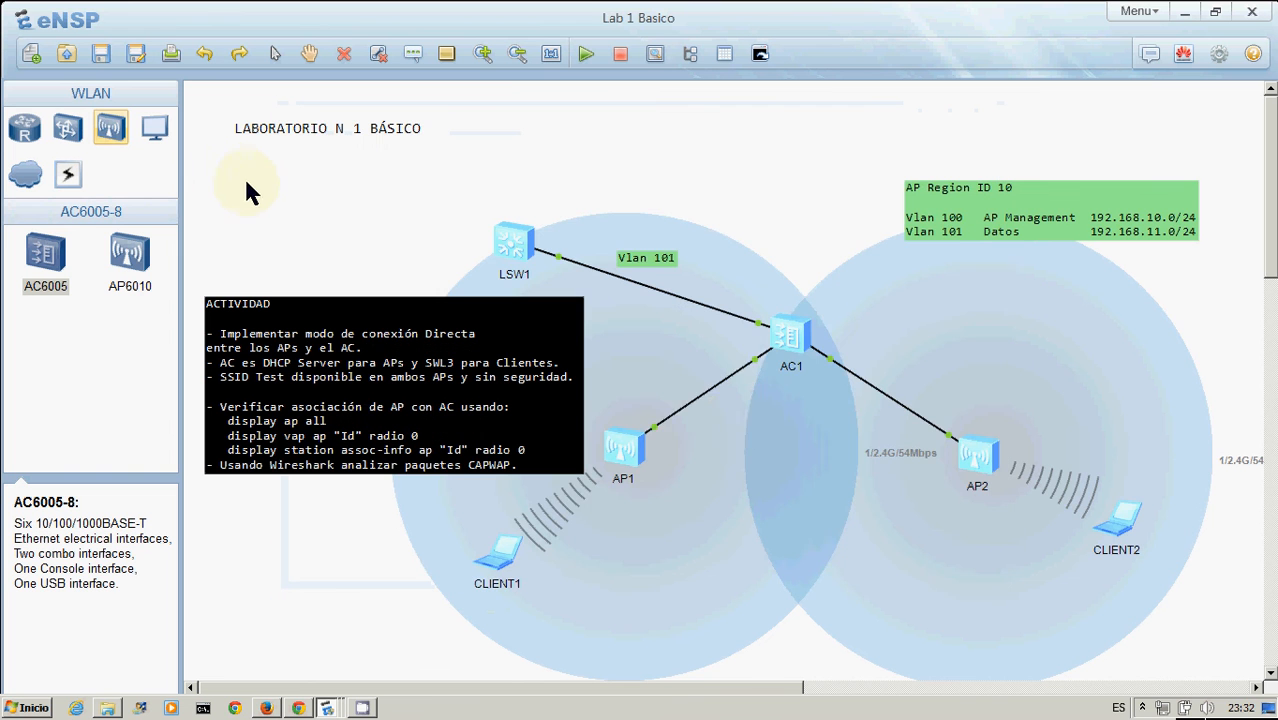
# Start a data capture on the link between AC1 and AP1 (GE 0/0/1)
pyautogui.rightClick(757, 367)
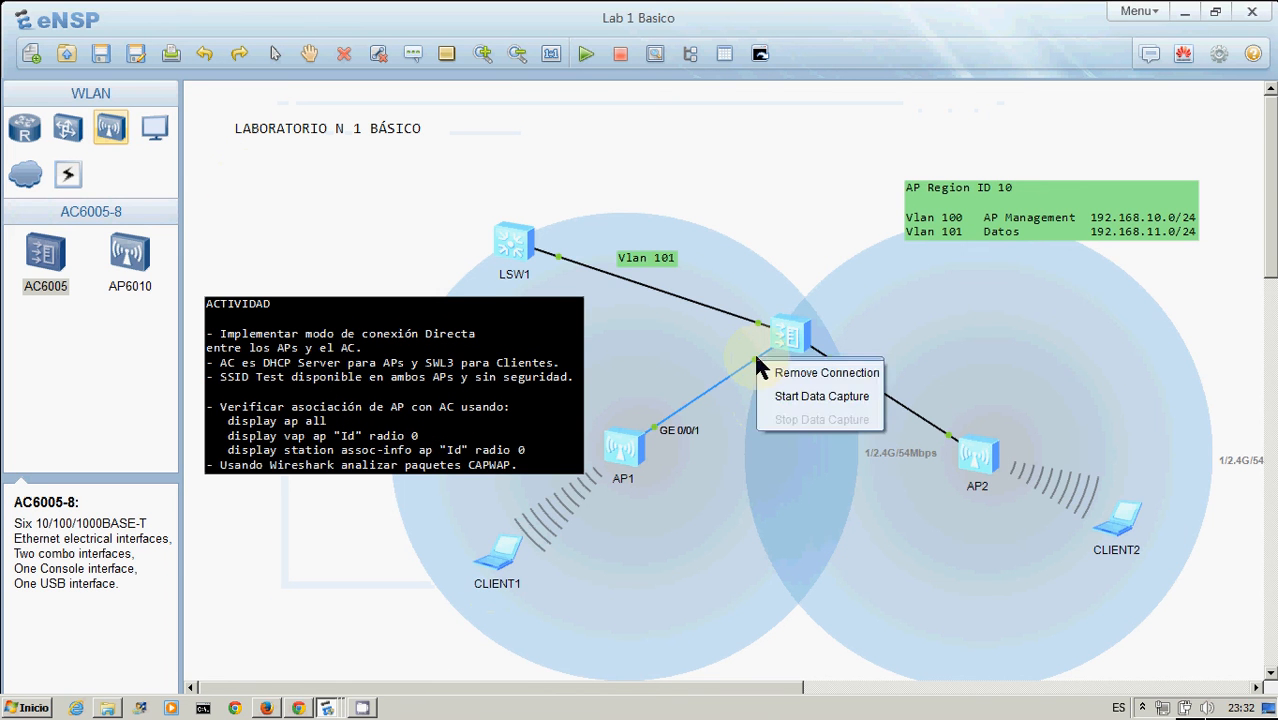
pyautogui.click(790, 398)
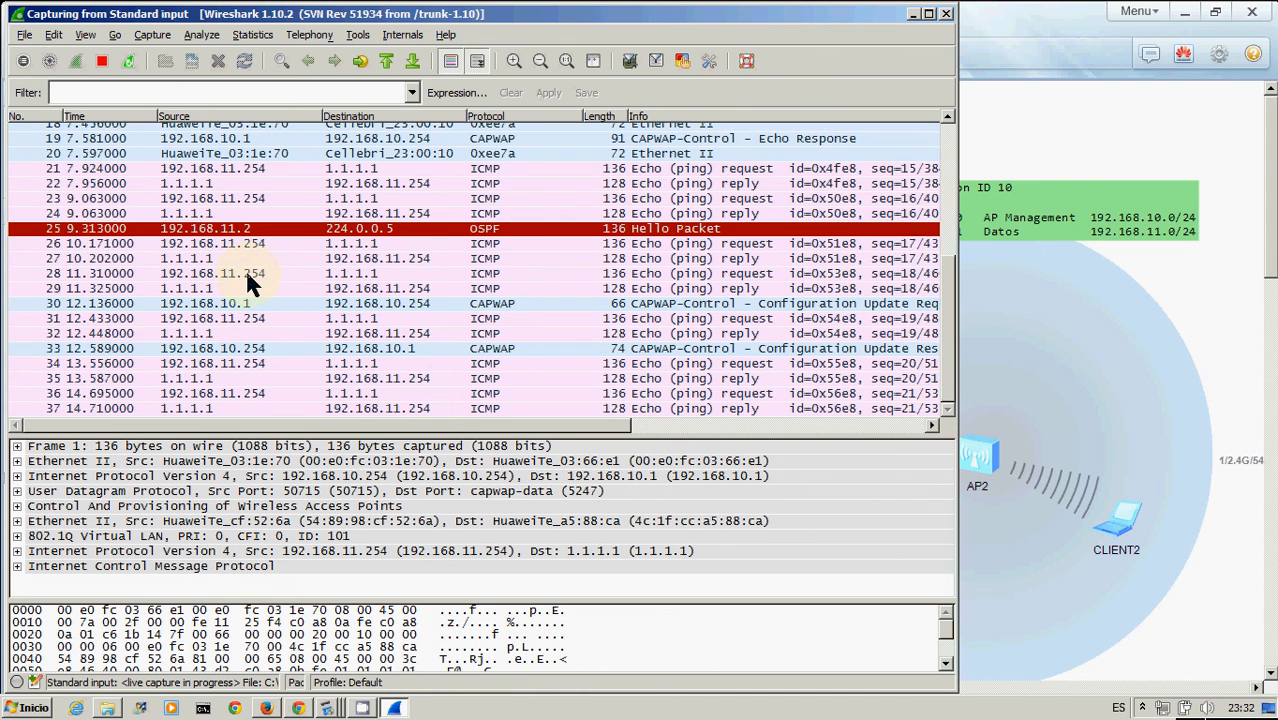
# Examine the captured ICMP and CAPWAP packets in Wireshark, switching between the capture and the topology
pyautogui.click(247, 274)
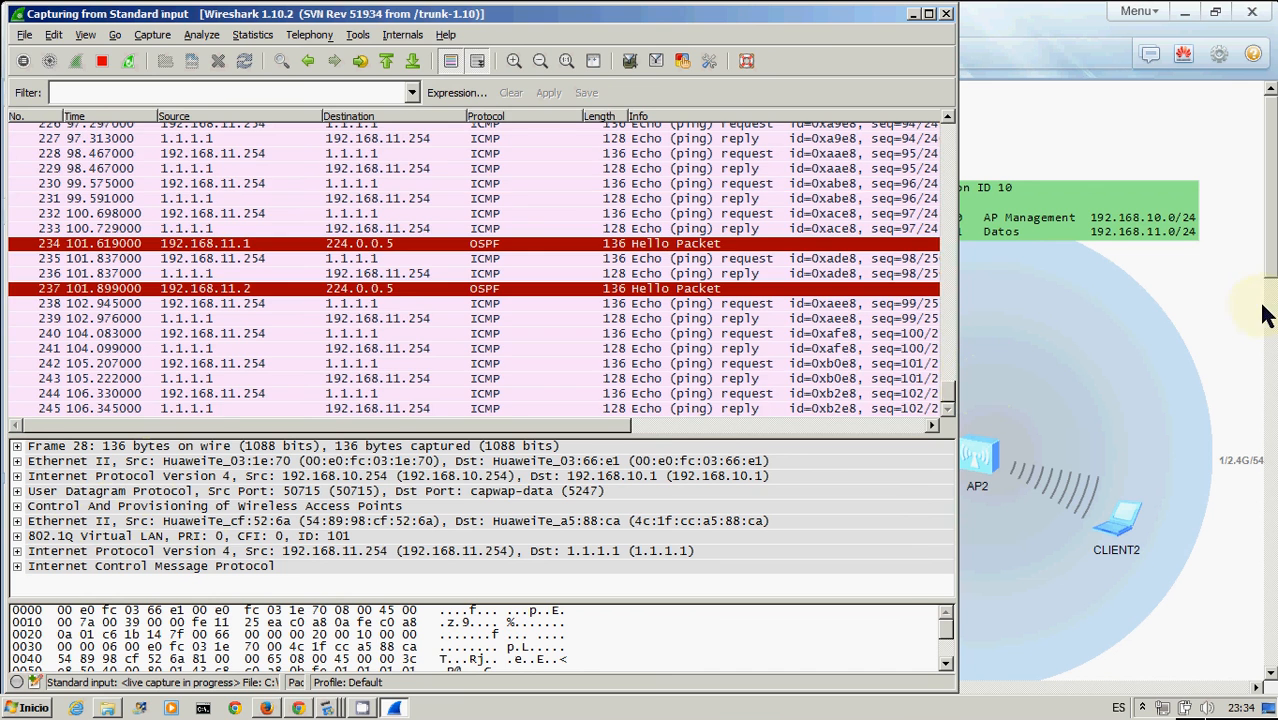
pyautogui.click(1192, 321)
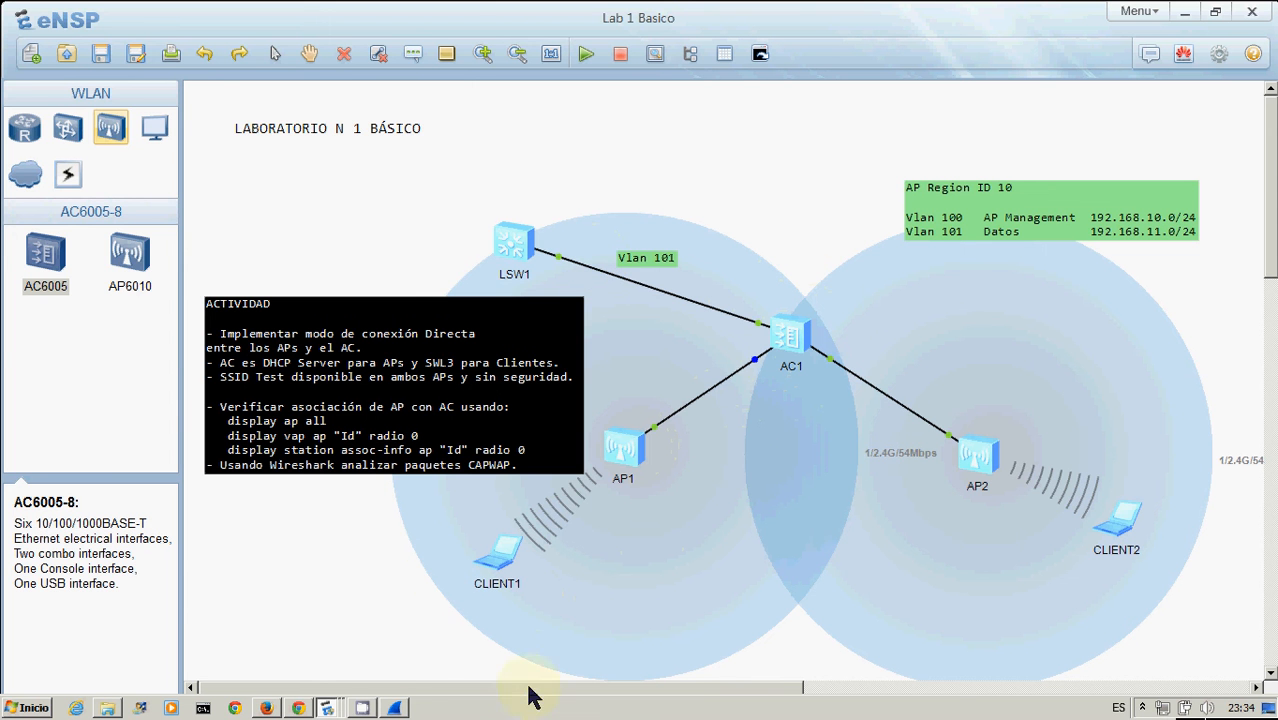
pyautogui.click(394, 708)
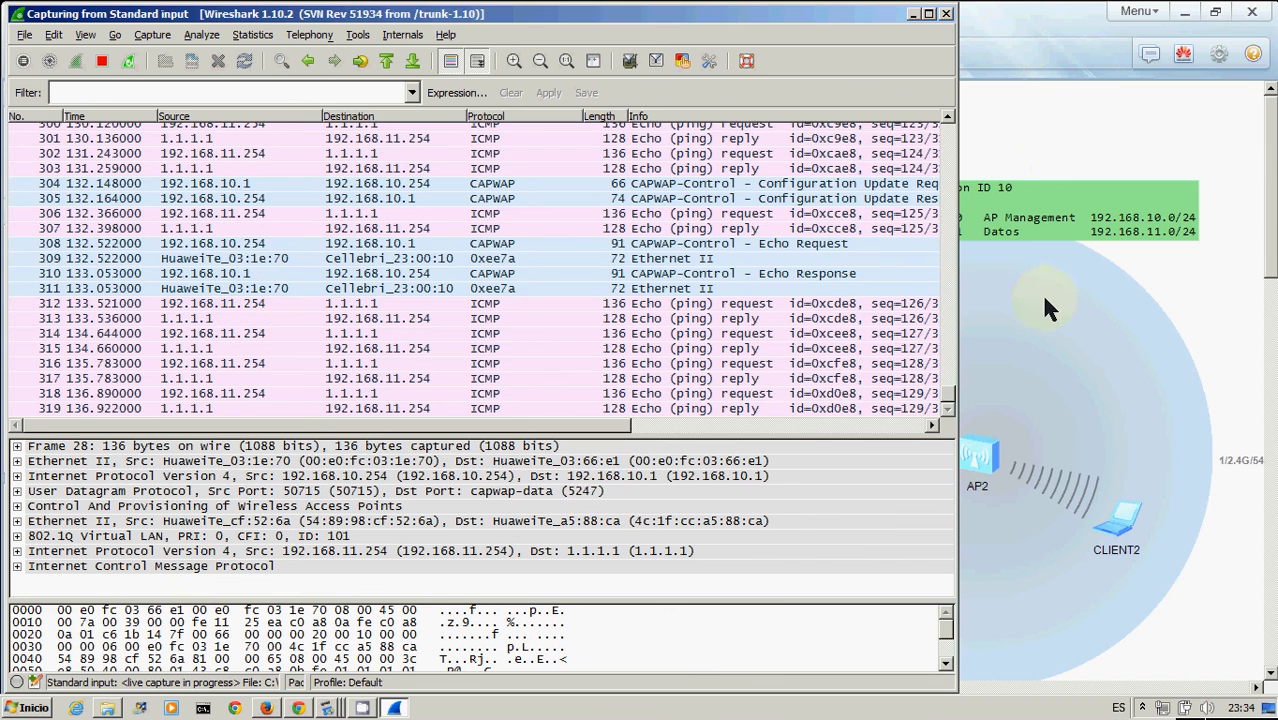
pyautogui.click(1232, 300)
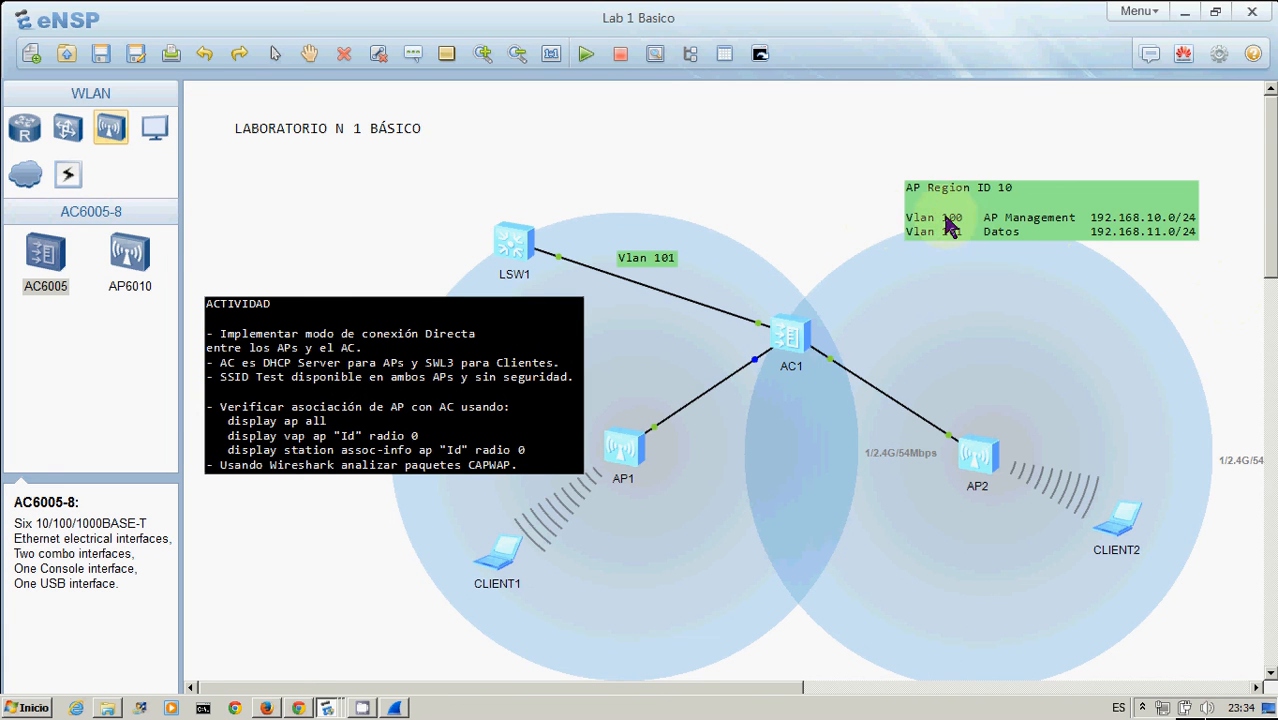
# Reposition the AP Region label up and to the left, and nudge AC1 slightly on the topology canvas
pyautogui.moveTo(1055, 205); pyautogui.dragTo(1036, 189)
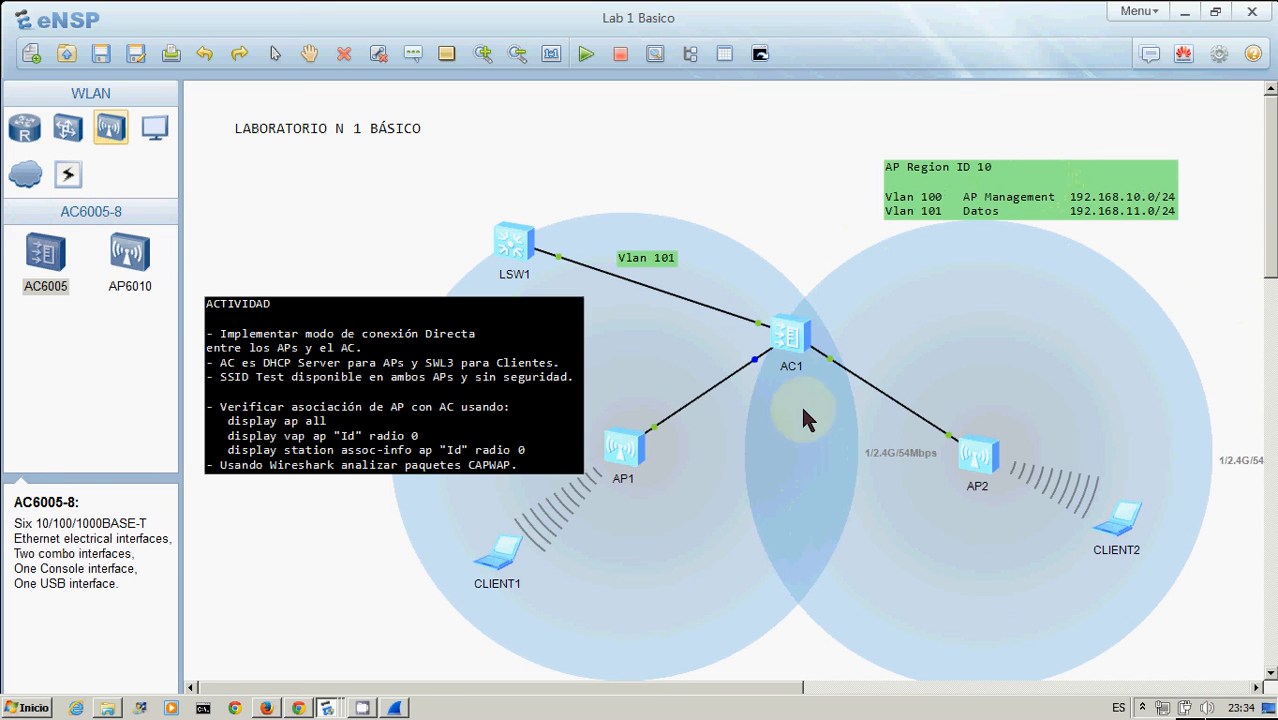
pyautogui.moveTo(797, 344); pyautogui.dragTo(808, 340)
pyautogui.click(808, 258)
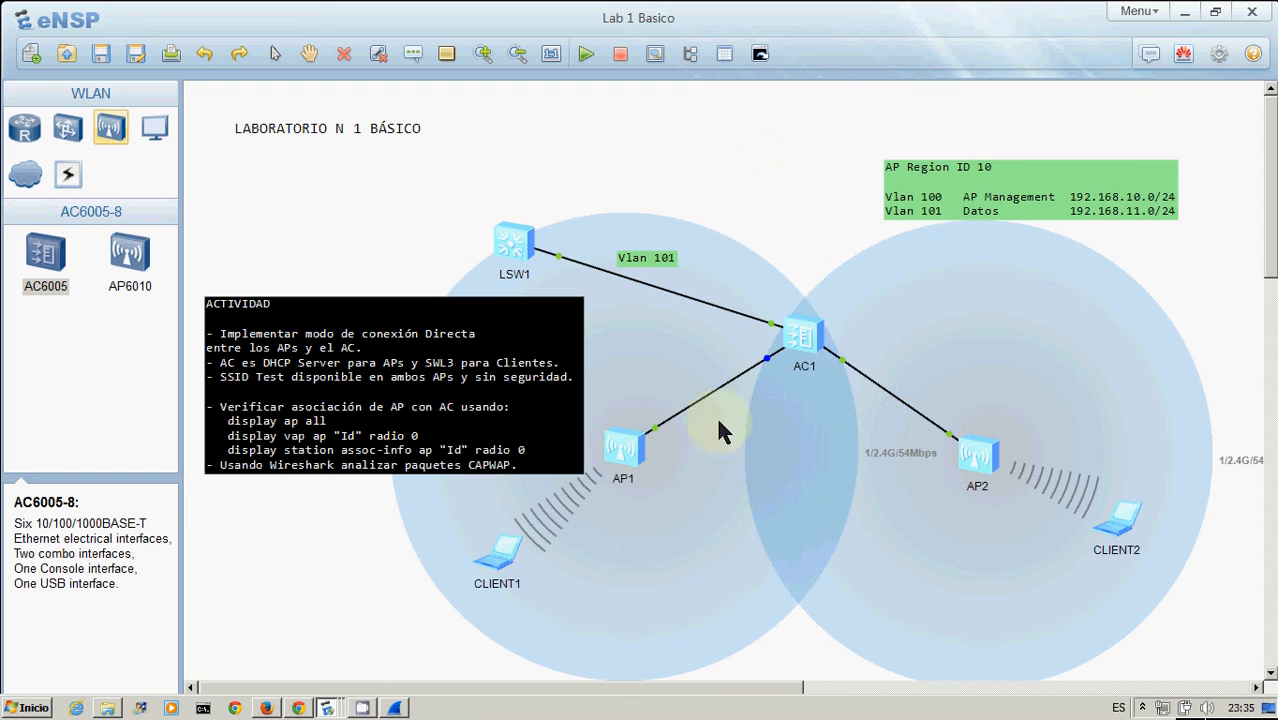
pyautogui.moveTo(363, 709)
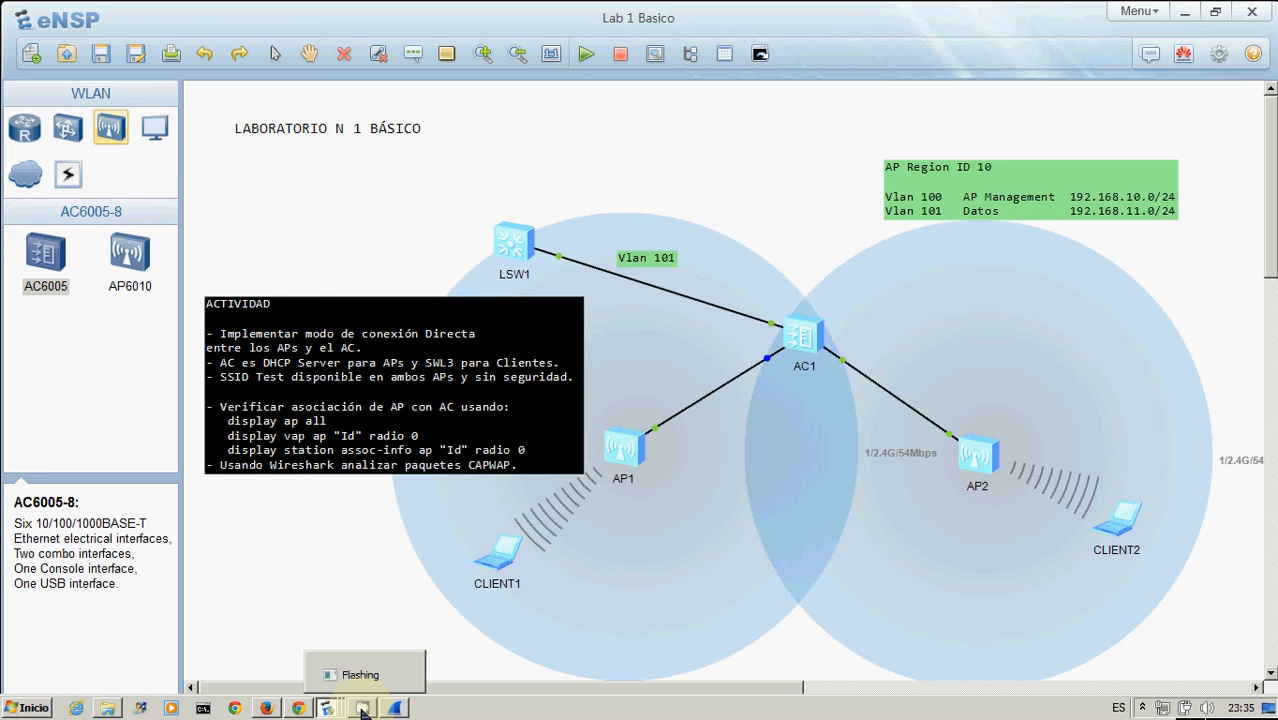
pyautogui.click(362, 709)
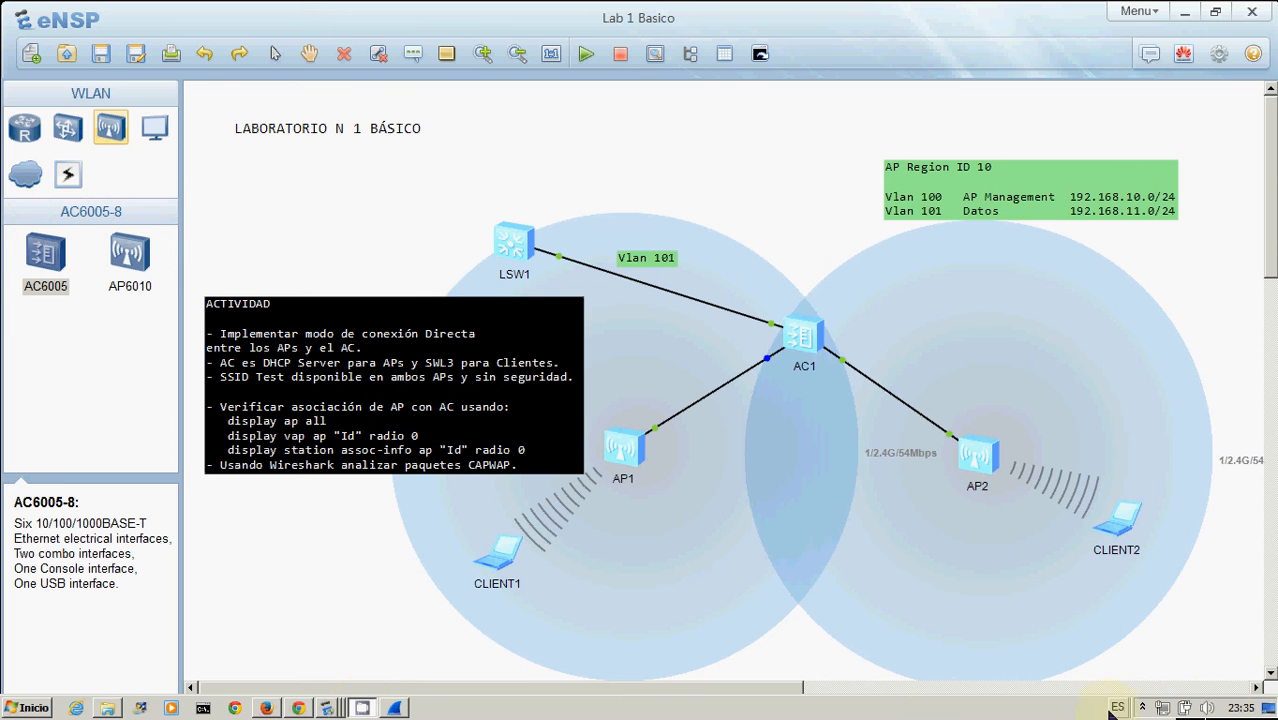
pyautogui.click(1144, 710)
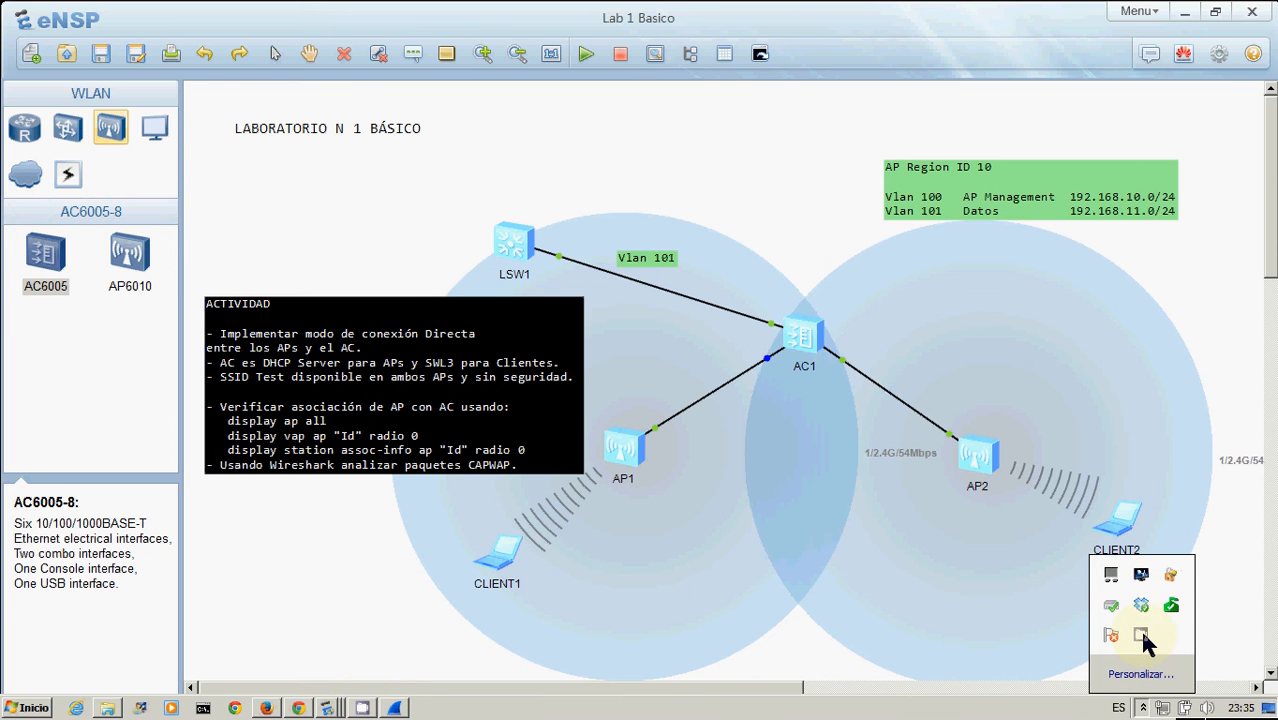